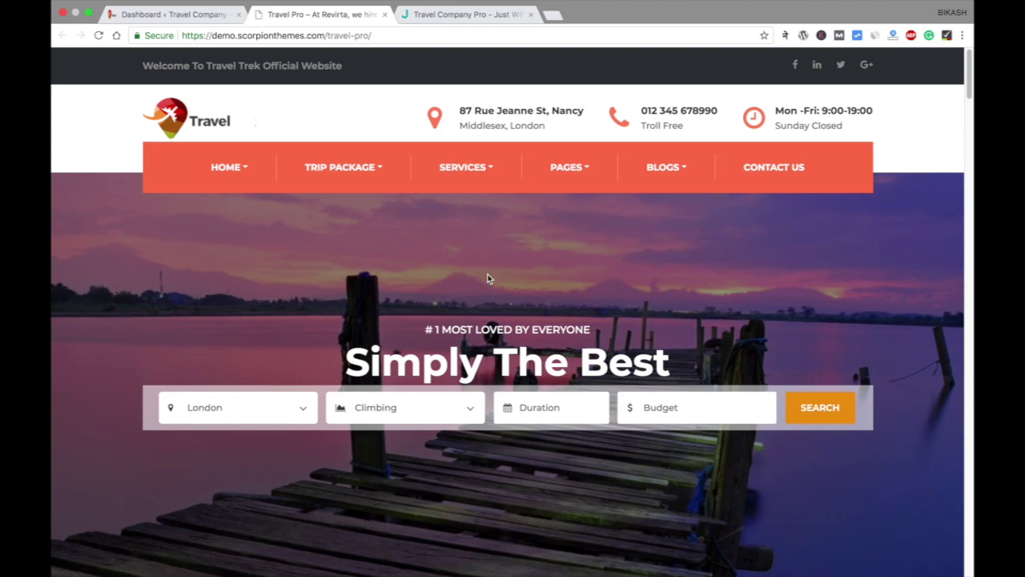
Skim the Travel Pro demo home page down to the News & Blog section and return to its header.
scroll(488, 278, down, 10)
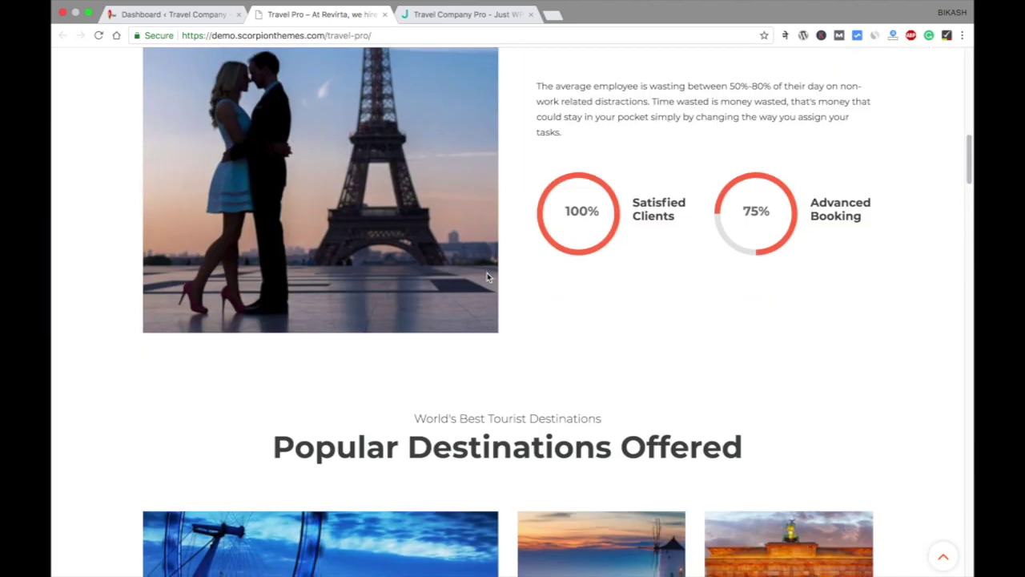
scroll(487, 273, down, 20)
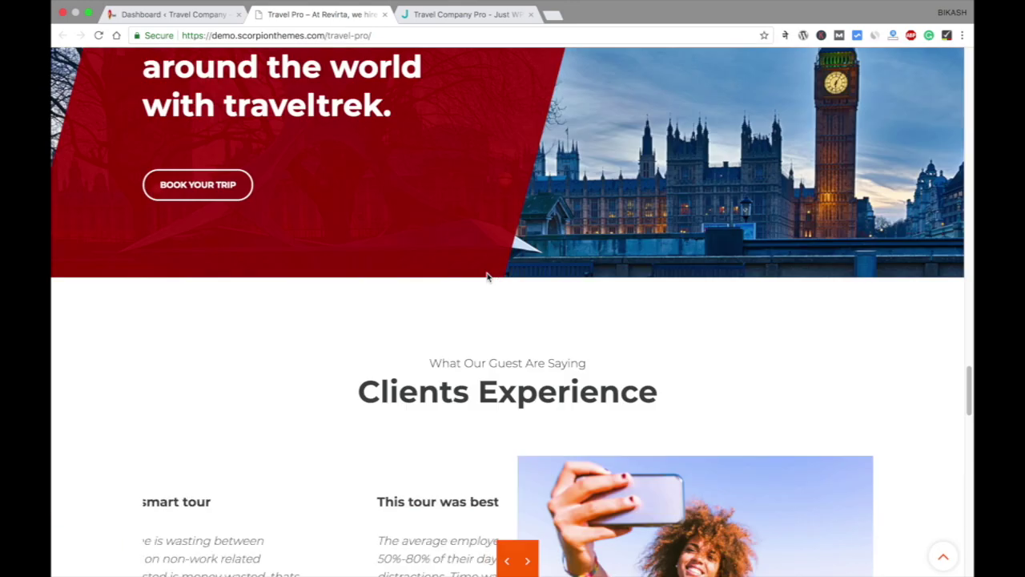
scroll(485, 272, down, 5)
scroll(475, 265, down, 15)
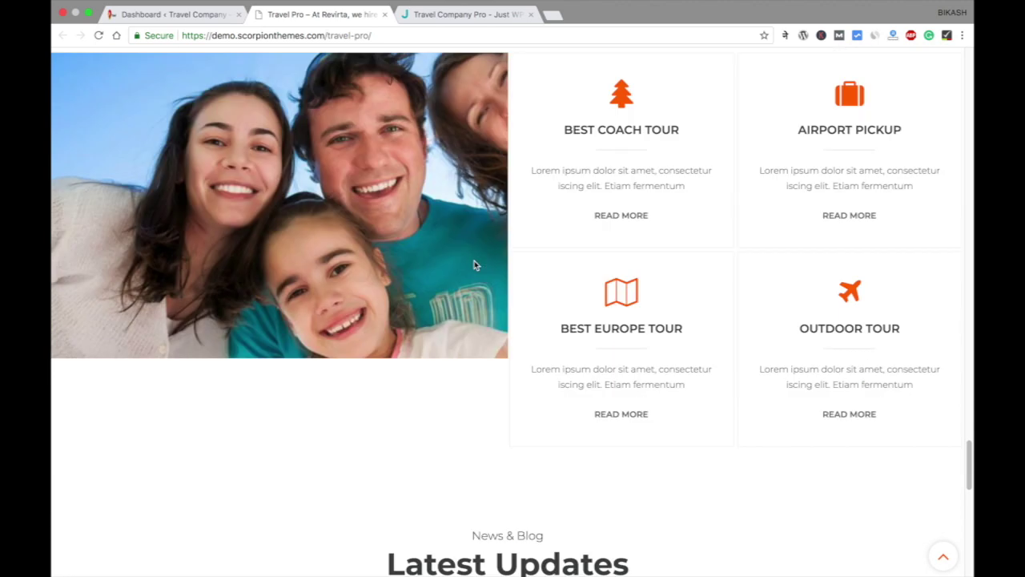
scroll(474, 265, up, 13)
scroll(474, 265, up, 20)
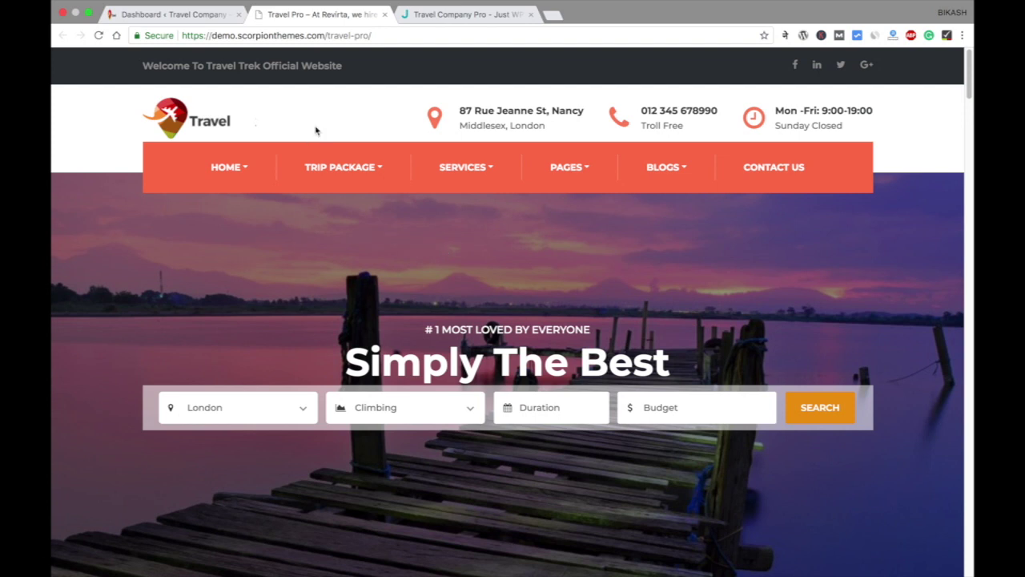
Examine the demo's welcome text, social links, navigation menu and trip search banner.
mouse_move(141, 66)
mouse_down()
mouse_move(350, 68)
mouse_move(142, 67)
mouse_up()
click(350, 68)
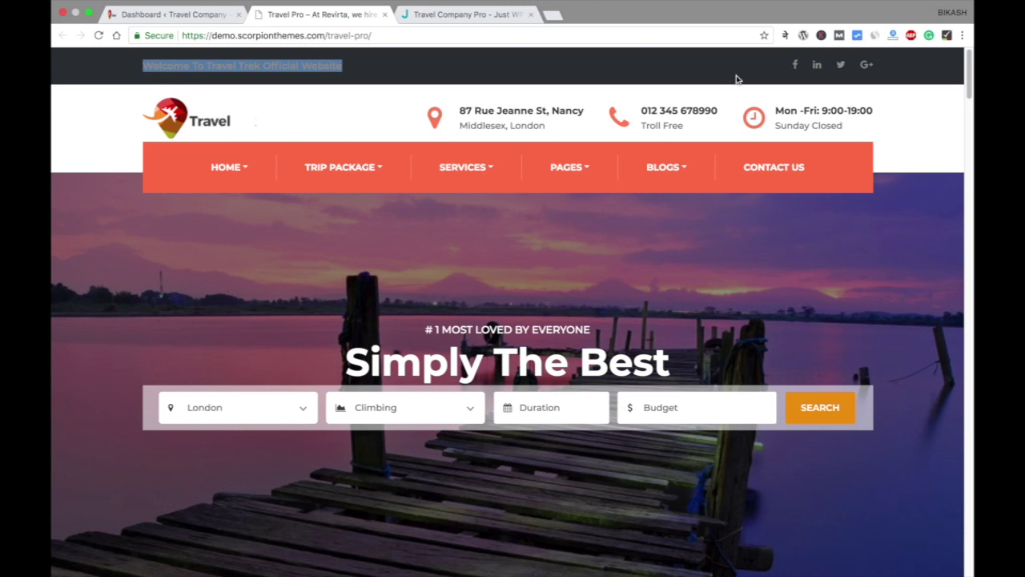
click(889, 74)
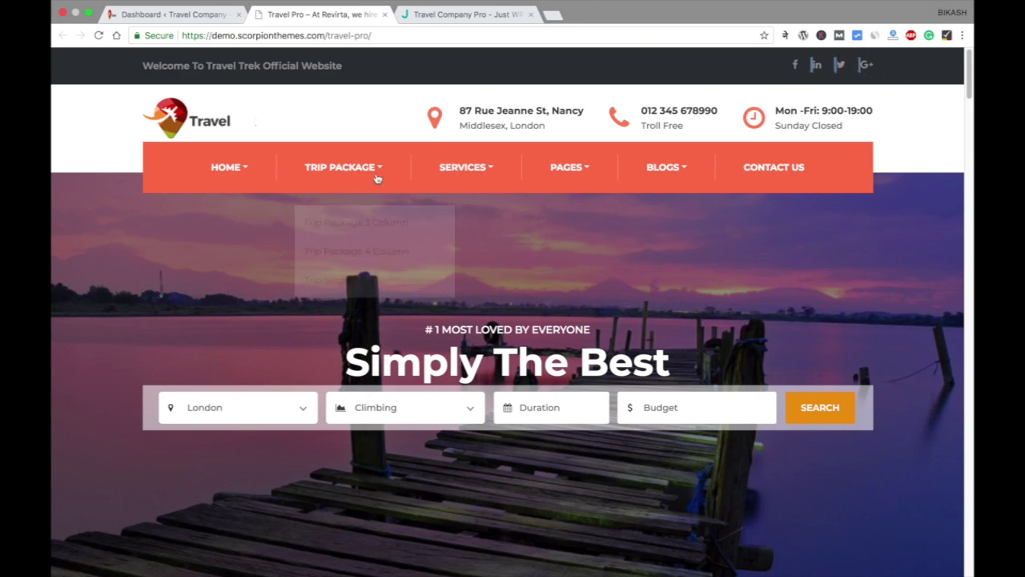
scroll(416, 201, down, 1)
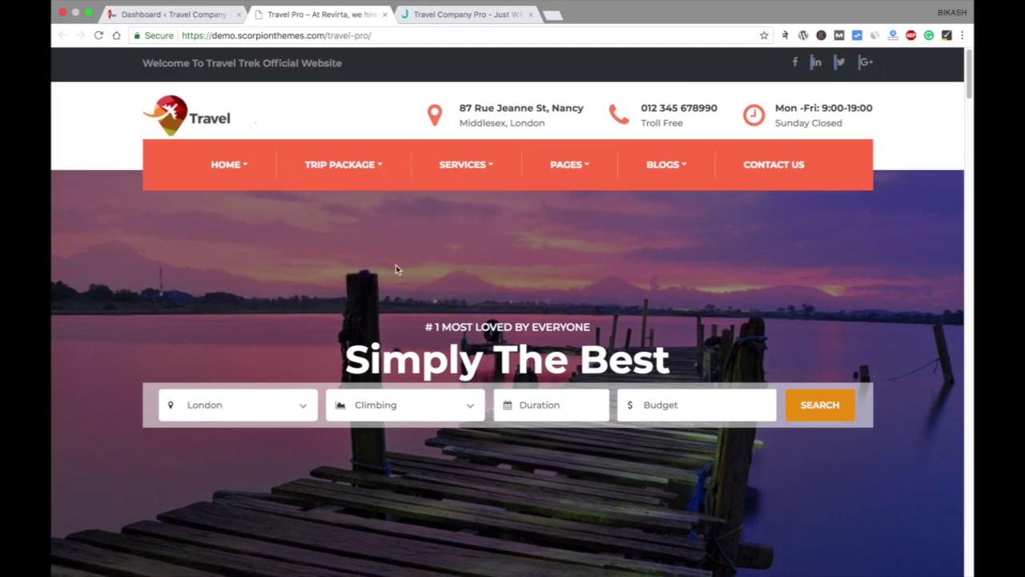
scroll(396, 269, down, 2)
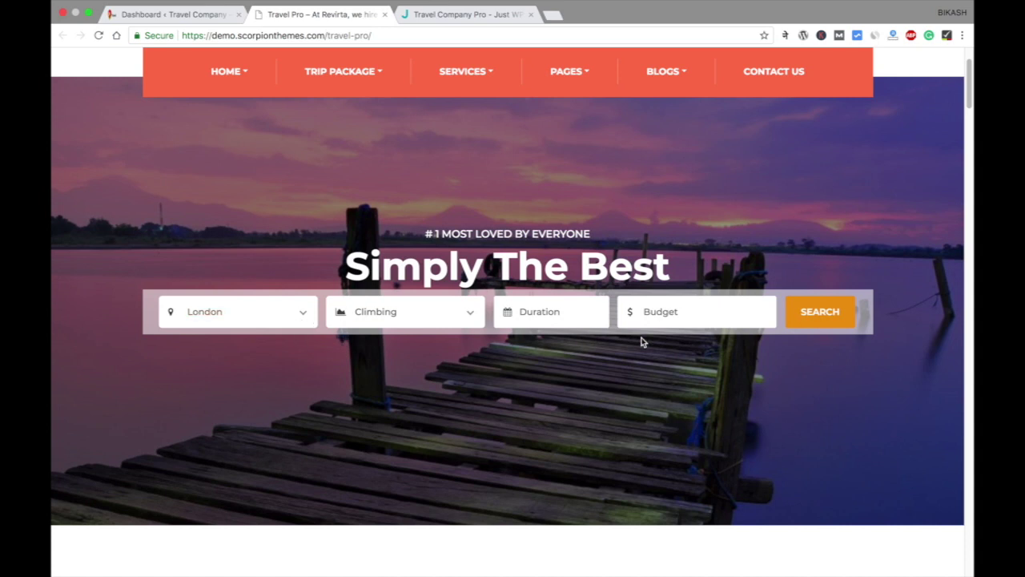
Examine the About Company section, including its headline, description and progress circles.
scroll(579, 339, down, 5)
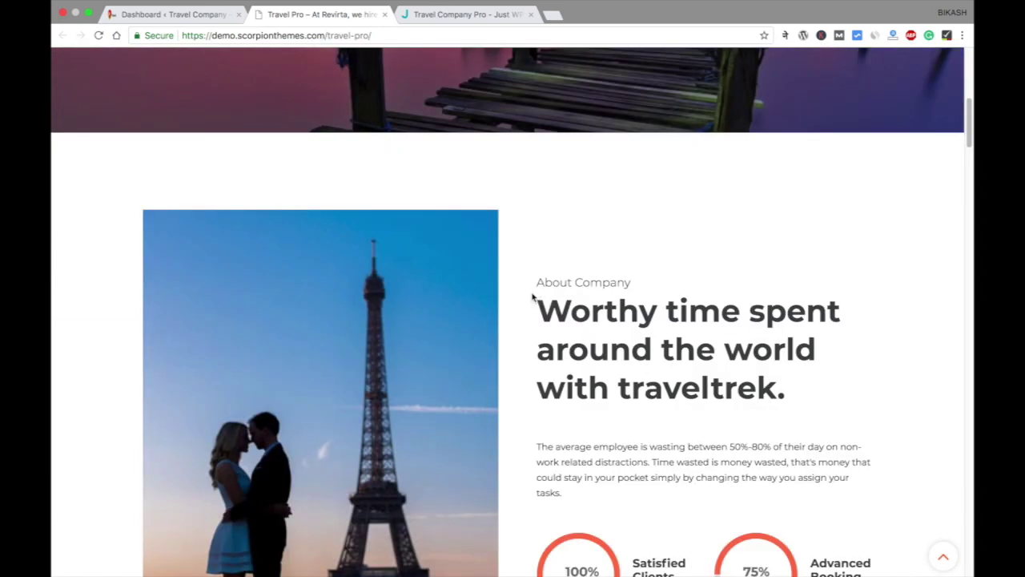
scroll(523, 274, down, 2)
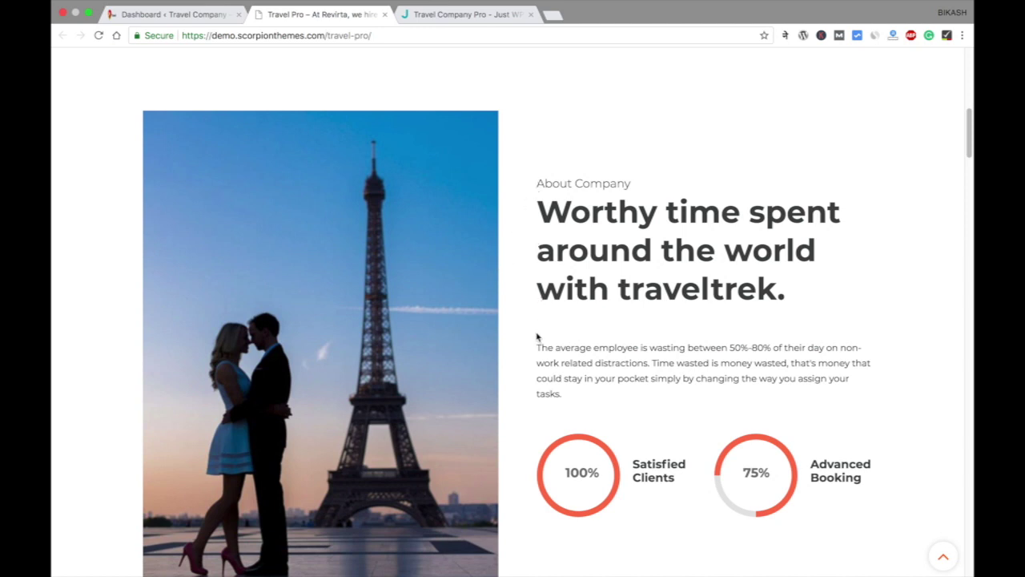
scroll(538, 232, down, 4)
drag(552, 186, 803, 350)
click(803, 350)
Review the Popular Destinations Offered grid and advance the Popular Trips package carousel.
scroll(704, 315, down, 2)
scroll(696, 269, down, 2)
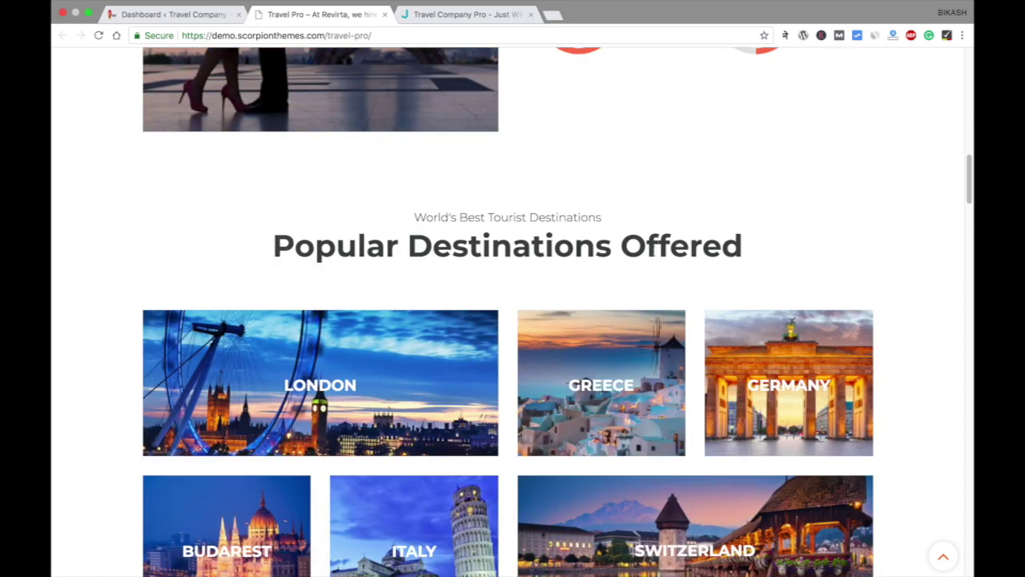
scroll(670, 184, down, 4)
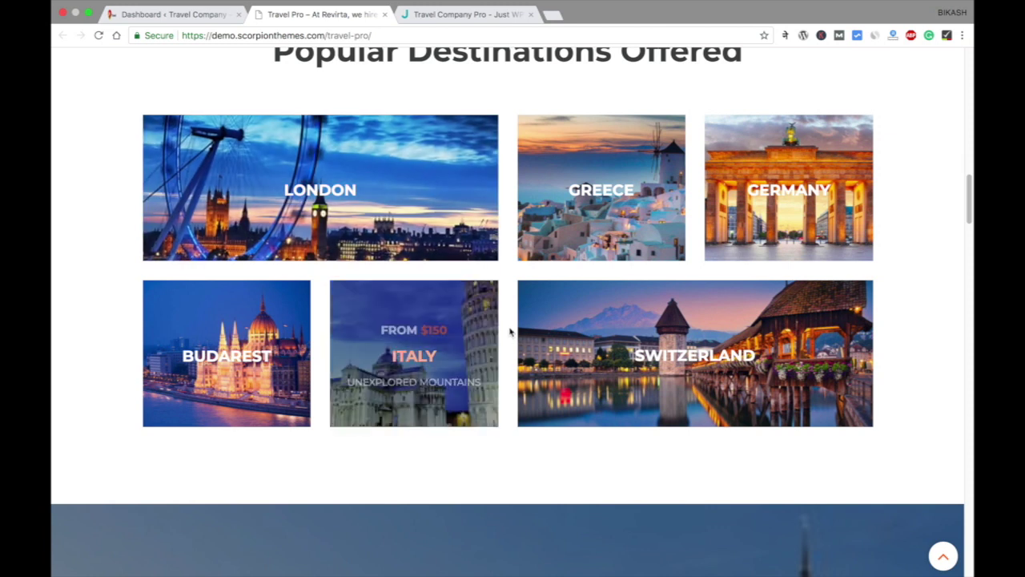
scroll(511, 301, down, 8)
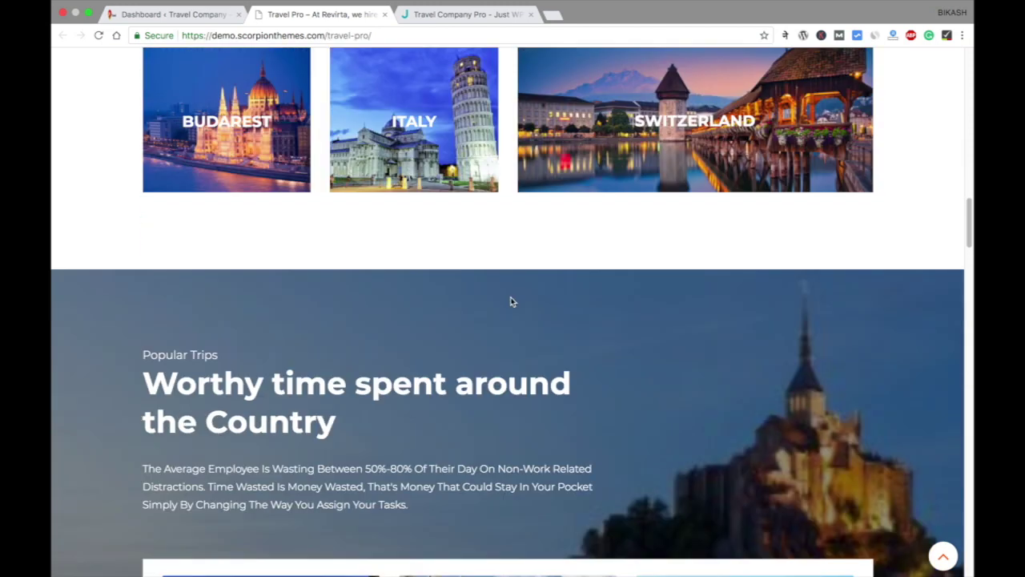
scroll(510, 293, down, 3)
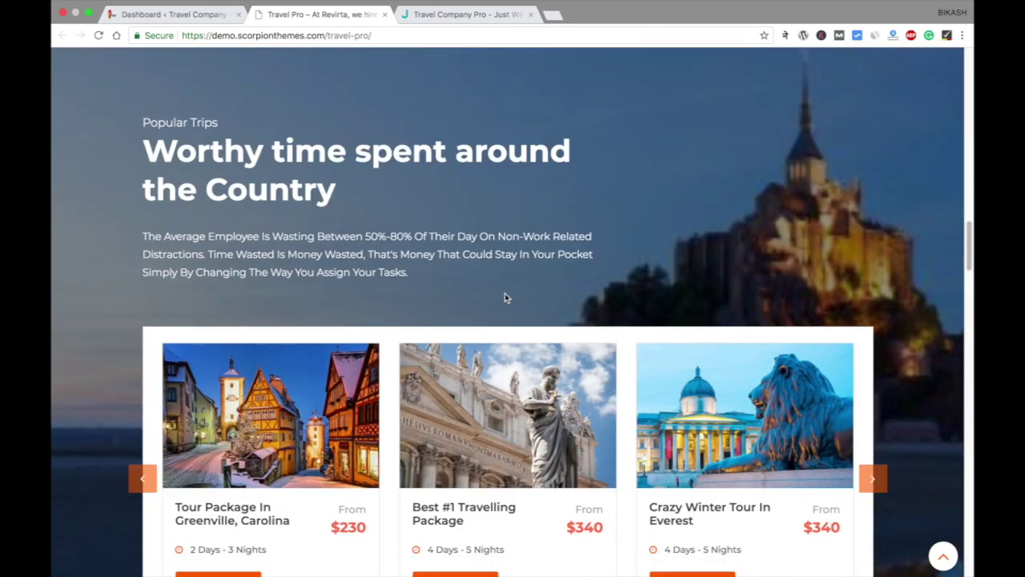
scroll(467, 262, up, 1)
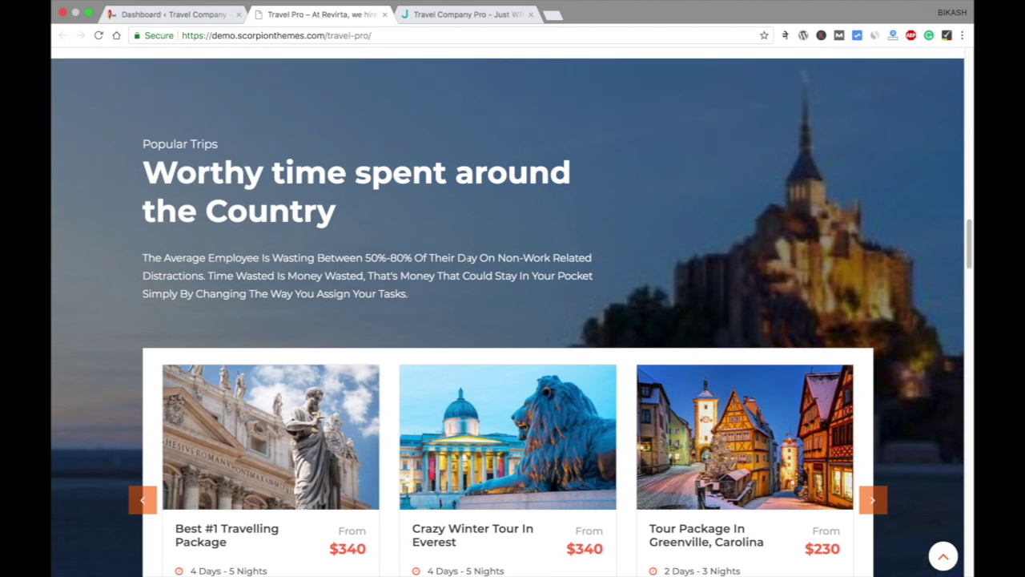
scroll(472, 273, down, 4)
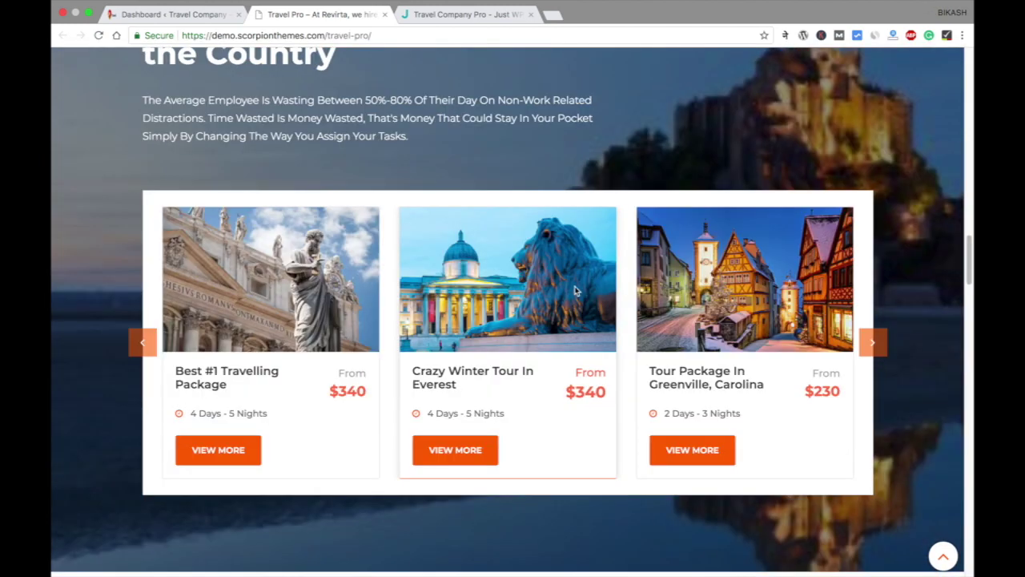
click(884, 350)
Browse the Top Destination packages for Caribbean & Mexico, West Europe, and America & Cannada.
scroll(615, 294, down, 6)
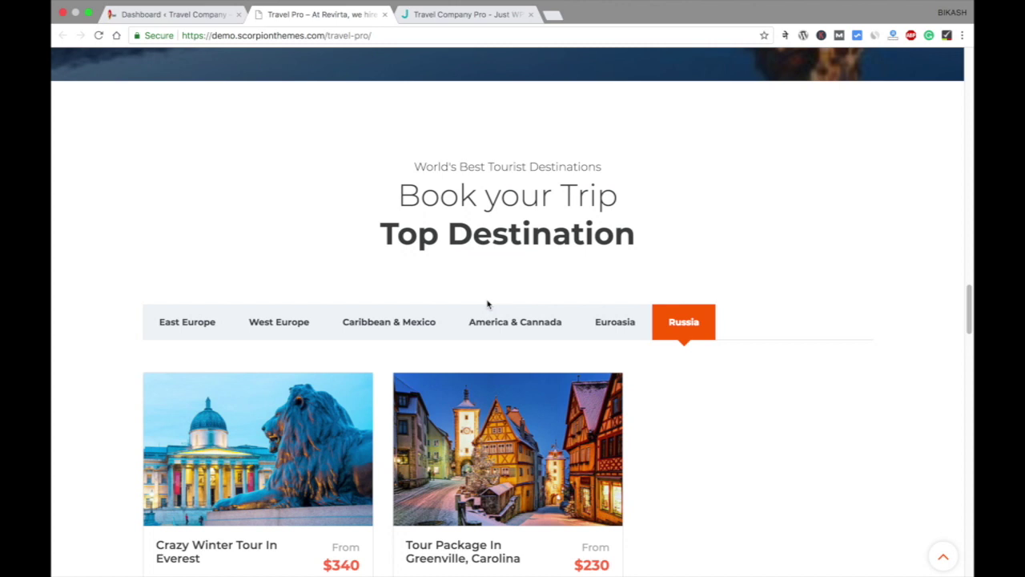
click(389, 321)
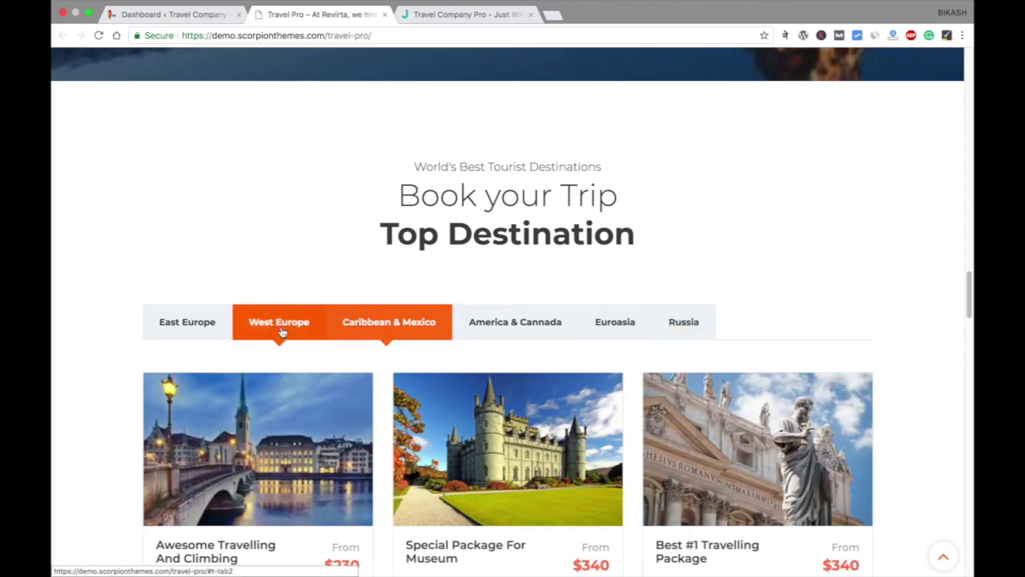
click(278, 322)
click(507, 336)
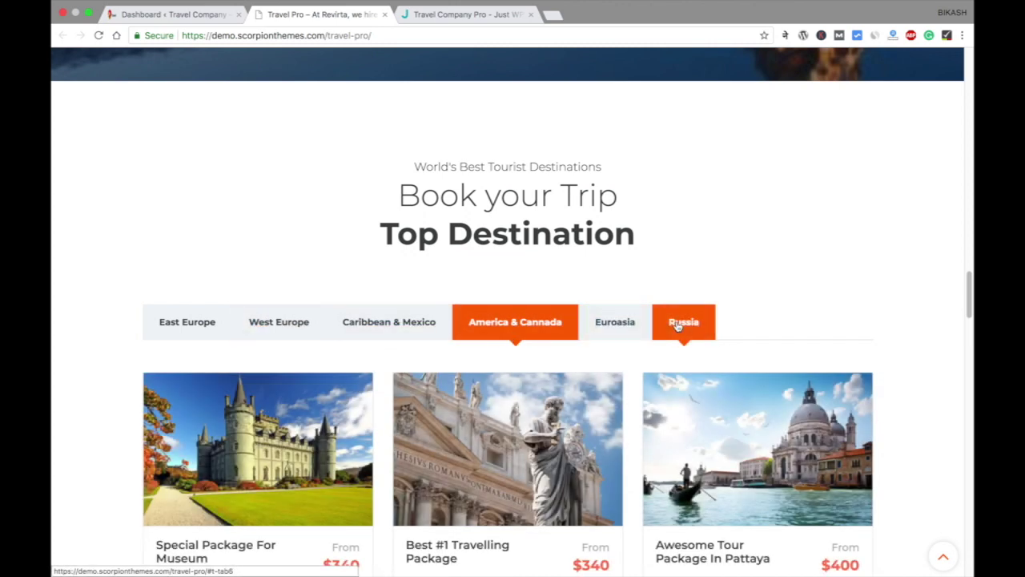
Show the previous testimonial in Clients Experience and review the tour service boxes below it.
scroll(721, 312, down, 2)
scroll(600, 288, down, 10)
scroll(480, 286, down, 1)
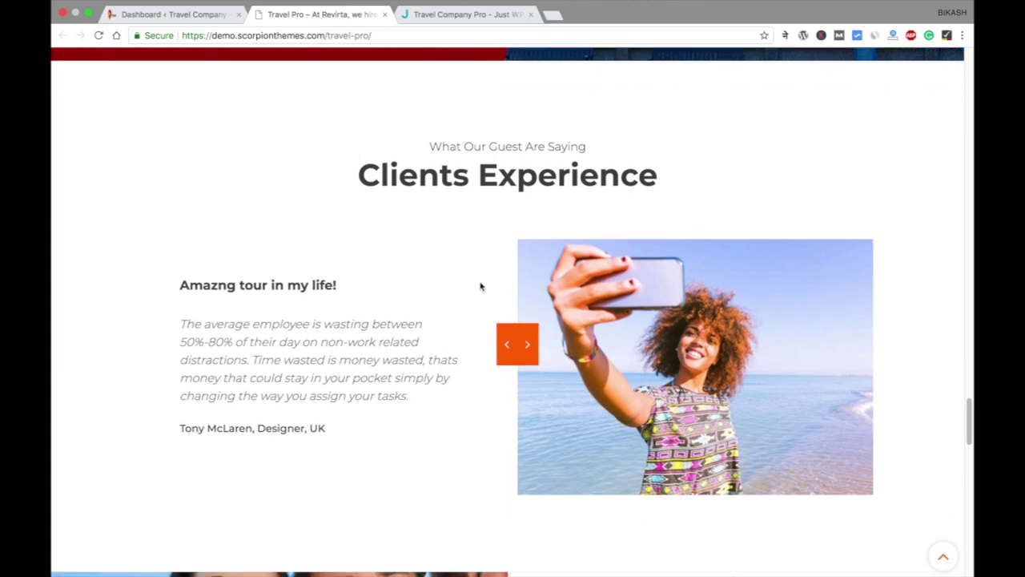
click(507, 346)
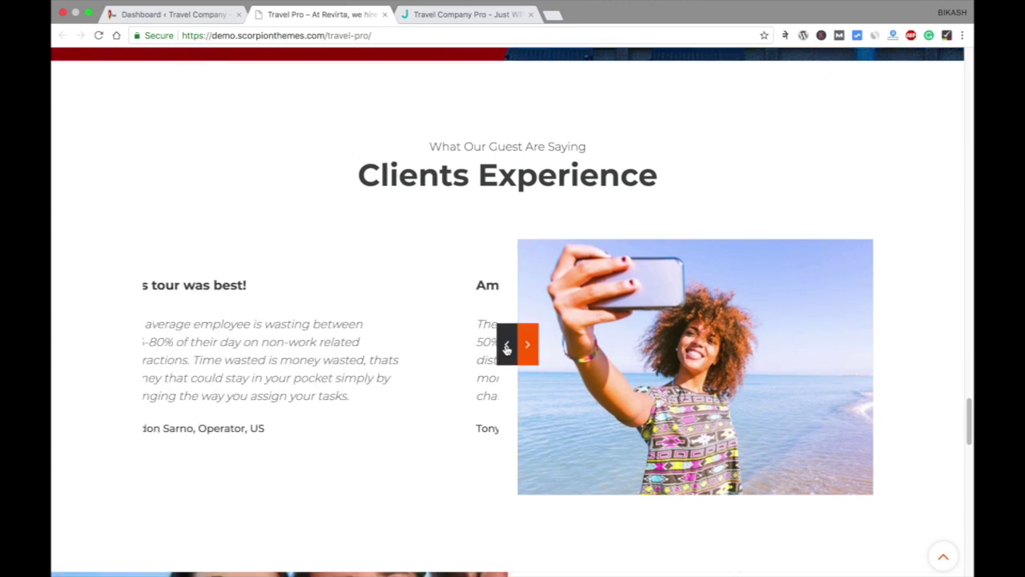
scroll(506, 350, down, 1)
scroll(506, 350, down, 5)
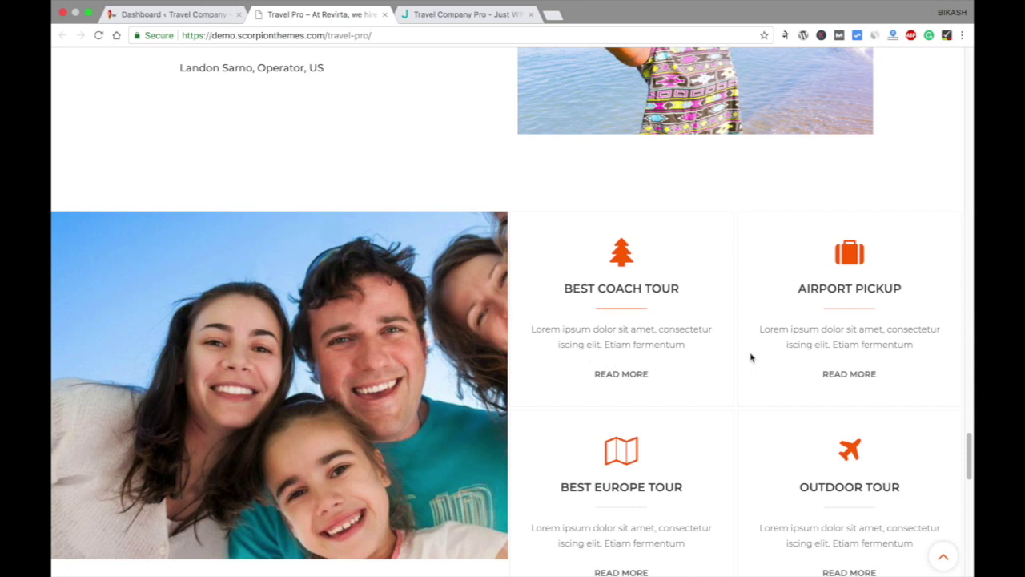
scroll(745, 359, down, 2)
scroll(689, 309, down, 2)
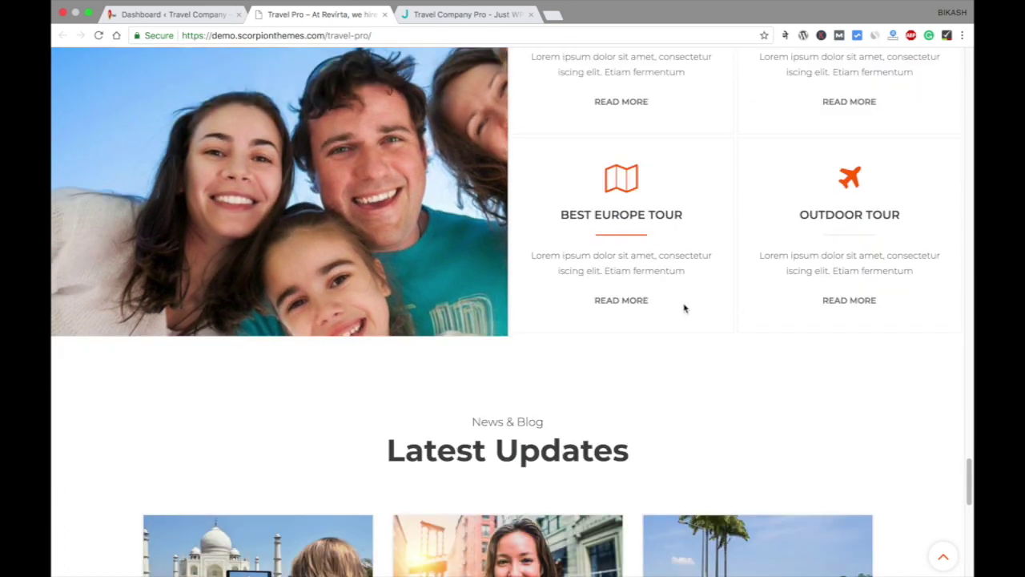
Review the Latest Updates posts, the partner logos and the footer's links, gallery and social icons.
scroll(684, 308, down, 5)
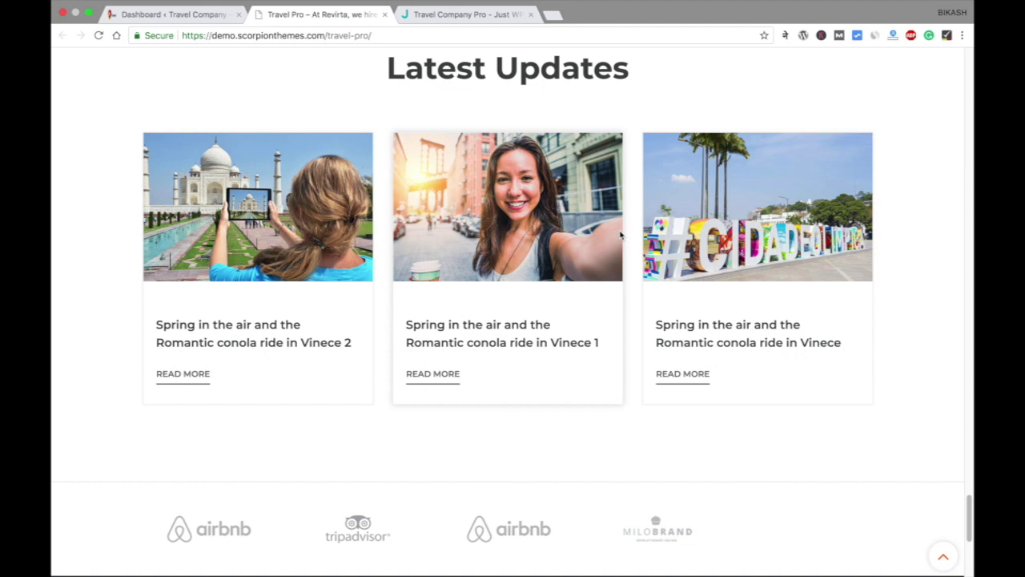
scroll(634, 262, down, 3)
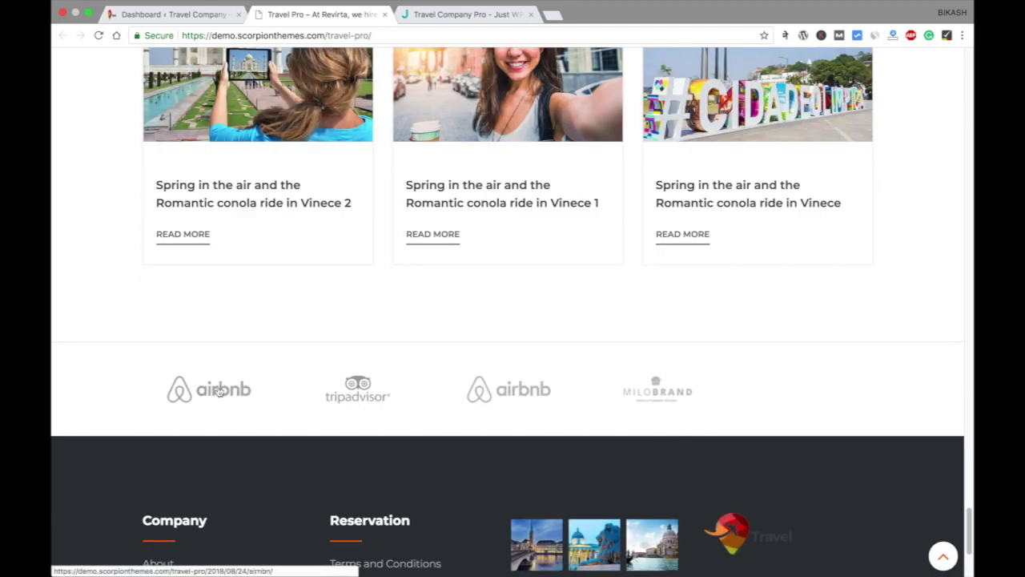
scroll(730, 386, down, 1)
scroll(730, 385, down, 3)
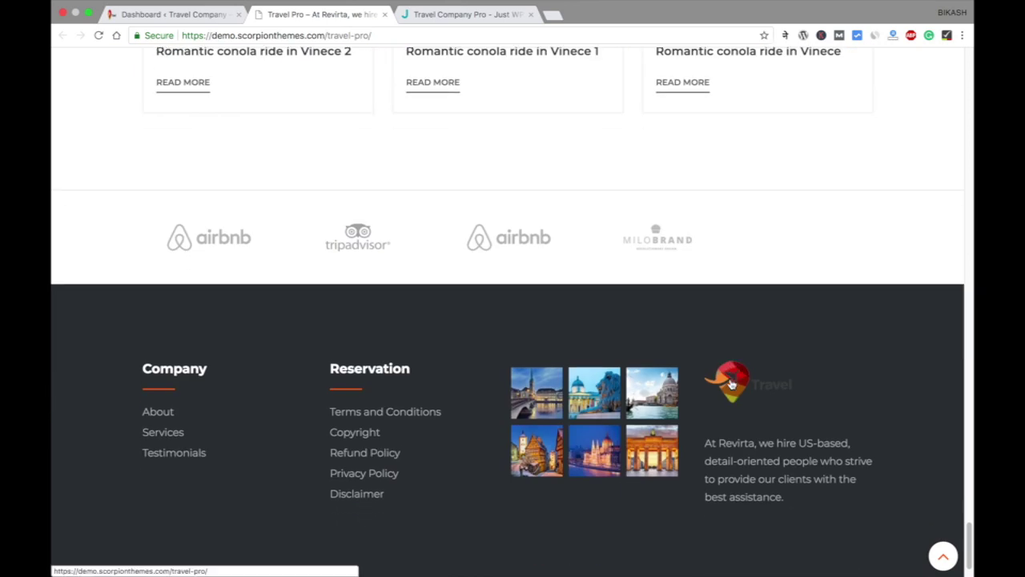
scroll(425, 318, down, 1)
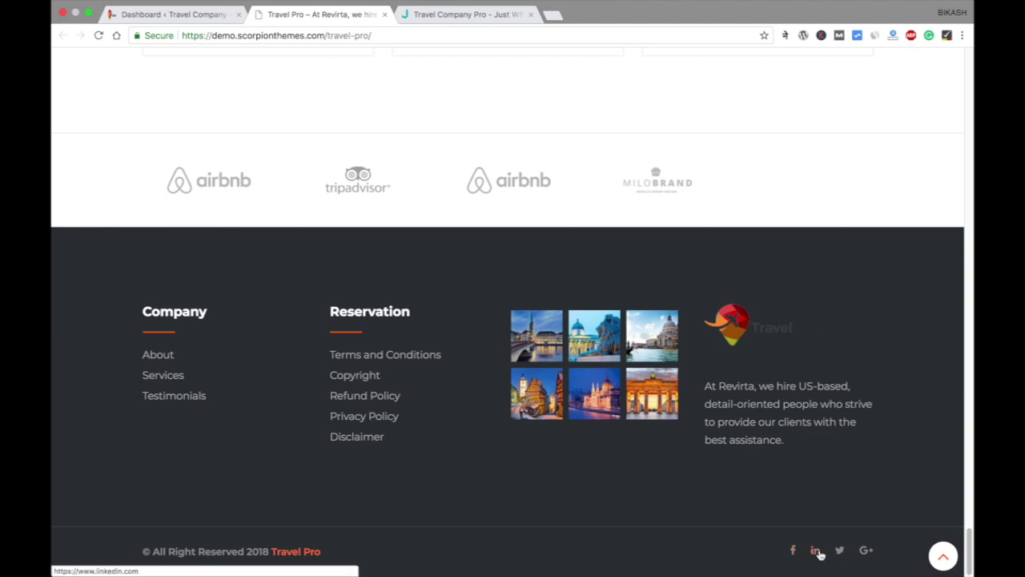
Return to the header of the demo page and glance over the About Company section once more.
key(Home)
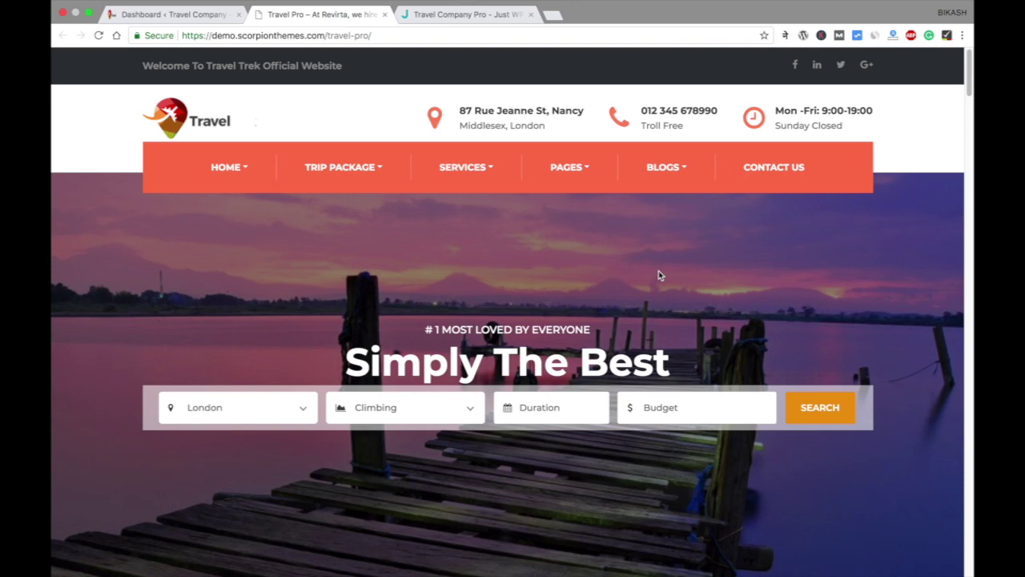
scroll(561, 242, down, 10)
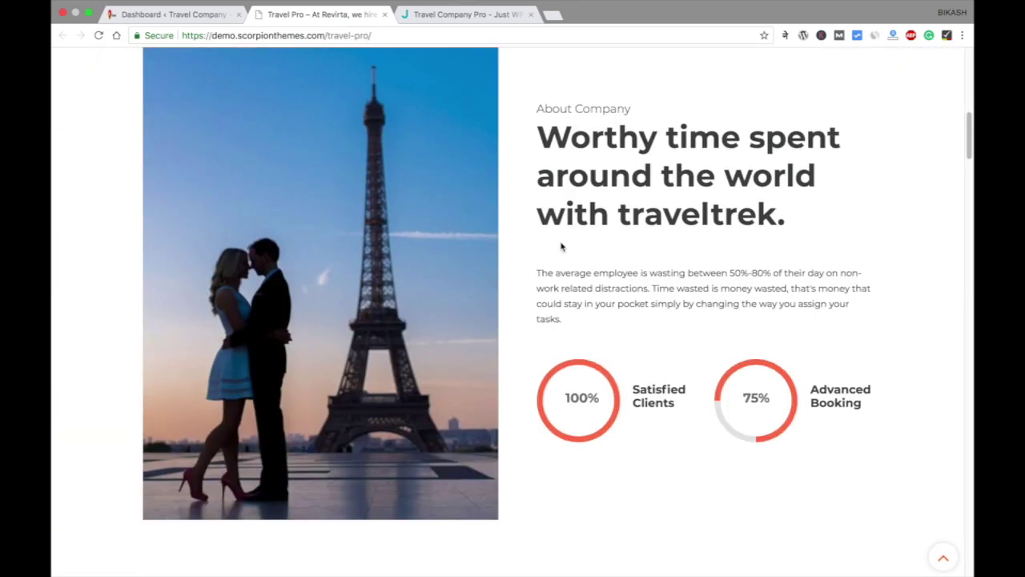
scroll(561, 242, up, 8)
scroll(561, 244, up, 5)
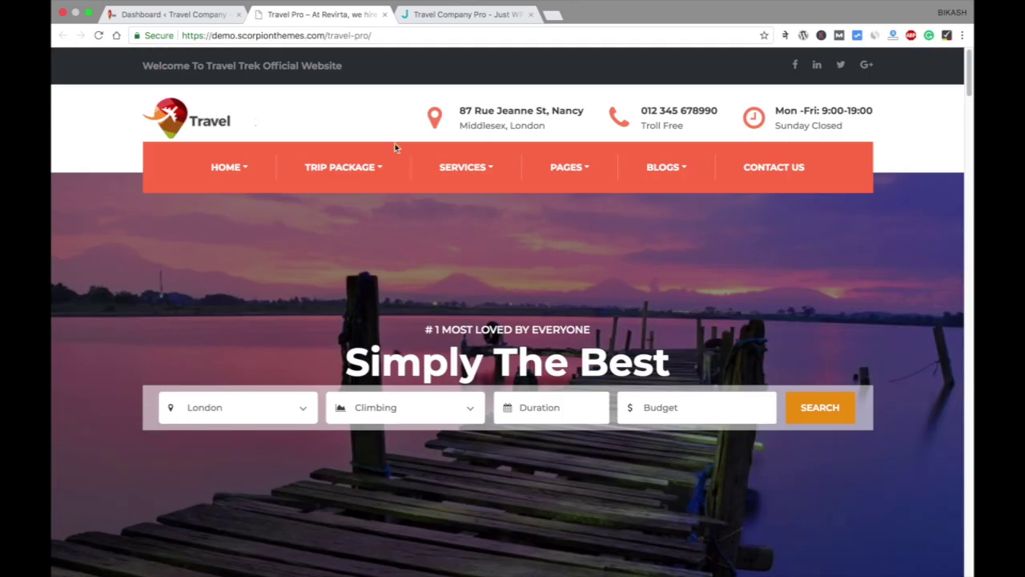
Switch to the WordPress dashboard and open the upload form for adding a new theme from a .zip file.
click(172, 15)
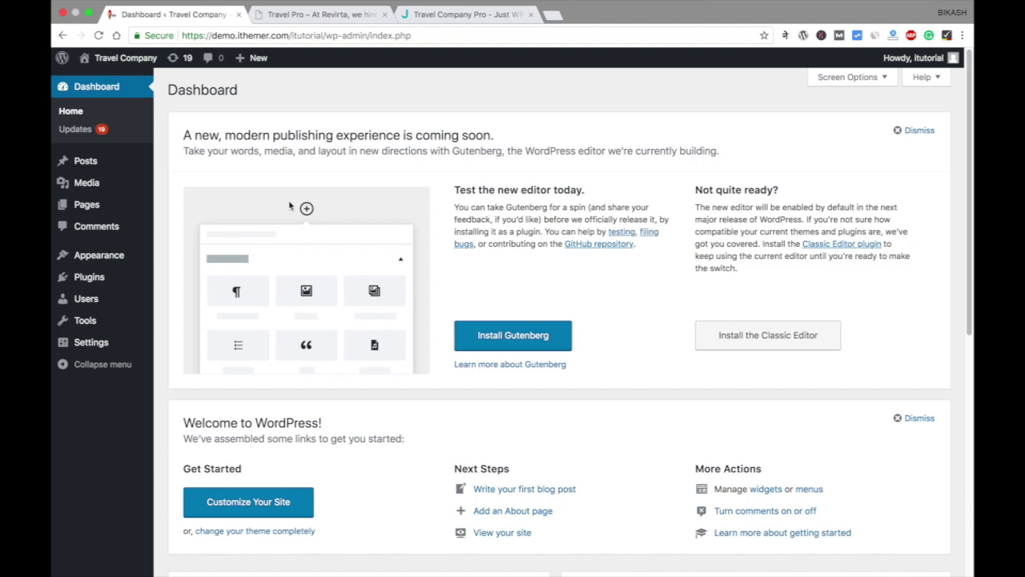
mouse_move(109, 256)
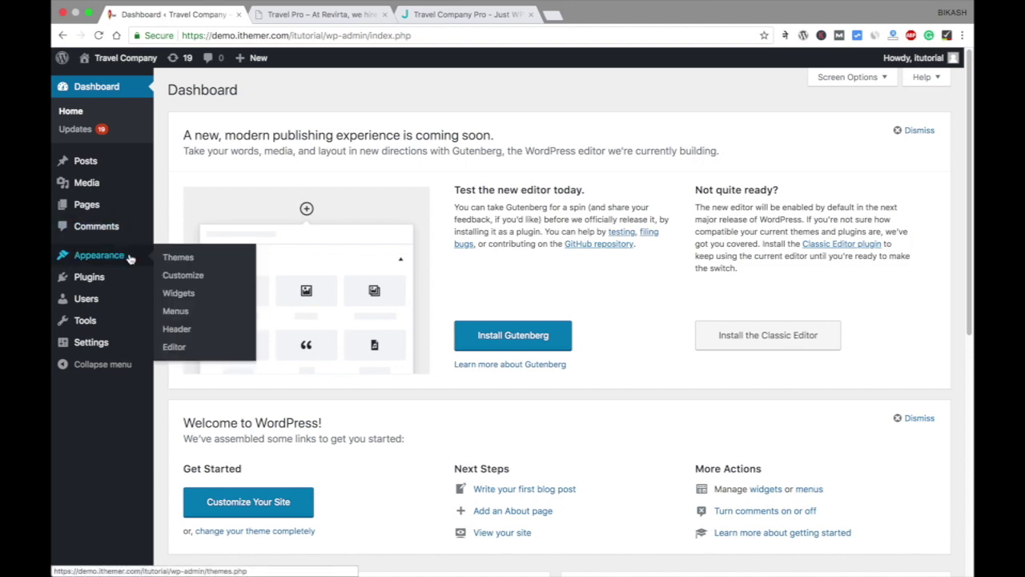
click(180, 259)
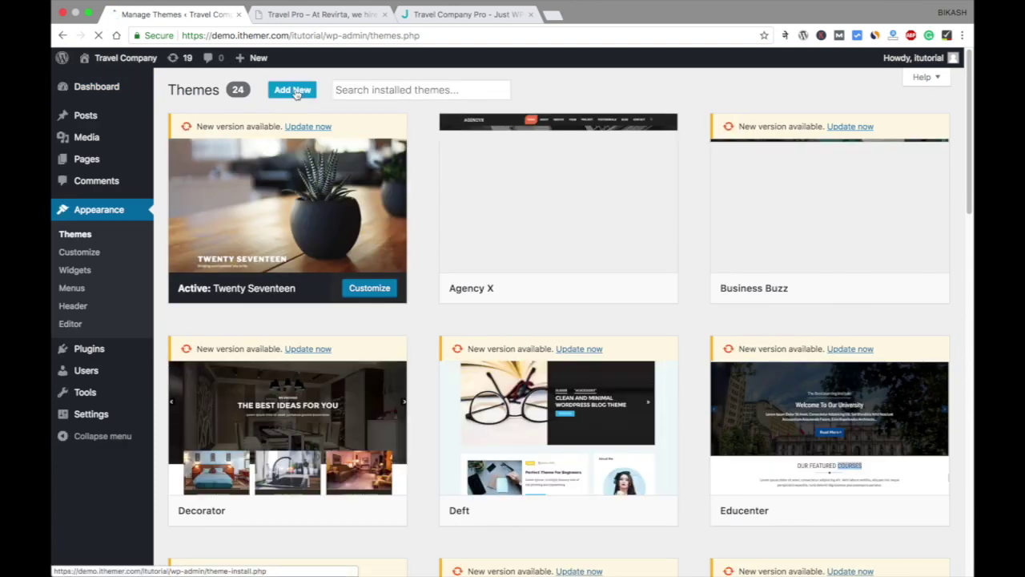
click(293, 91)
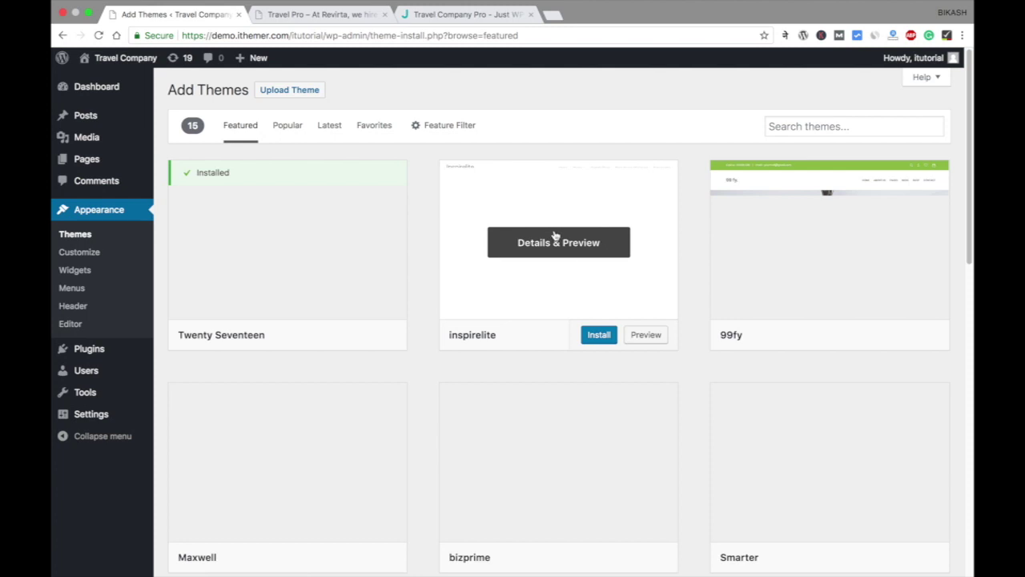
click(303, 94)
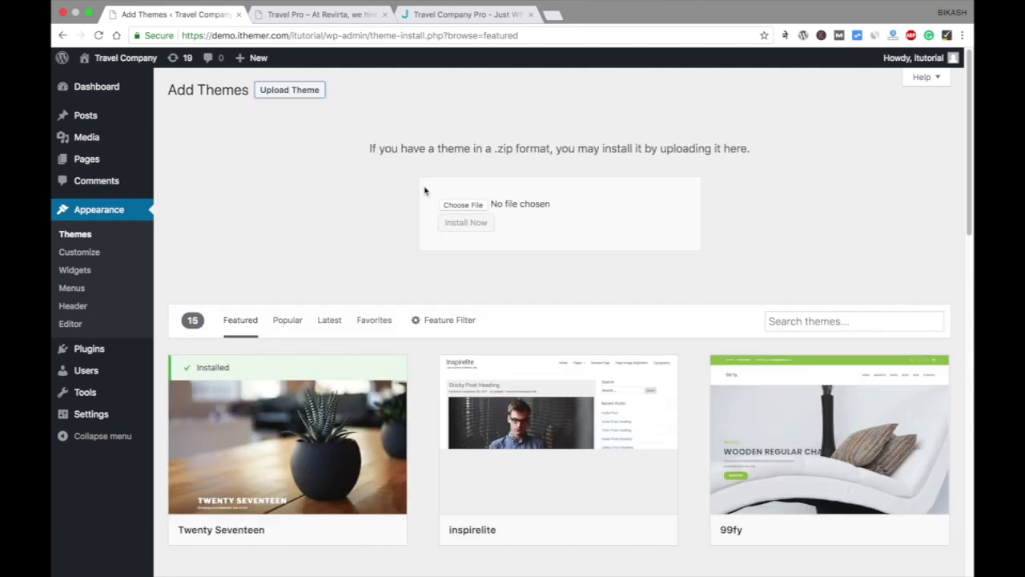
Install the theme from travel-company (2).zip in the Downloads folder and activate it.
click(463, 206)
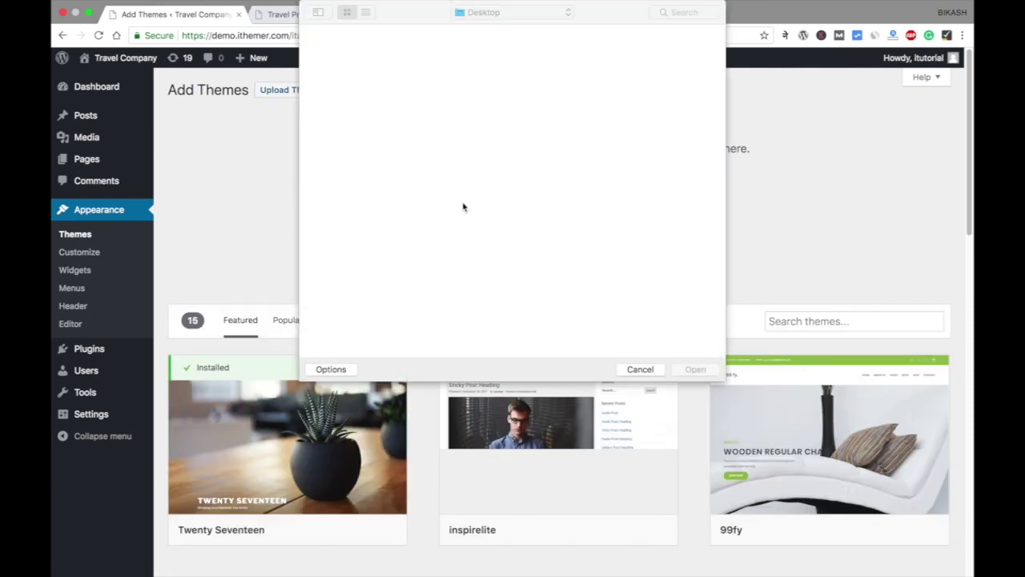
click(538, 13)
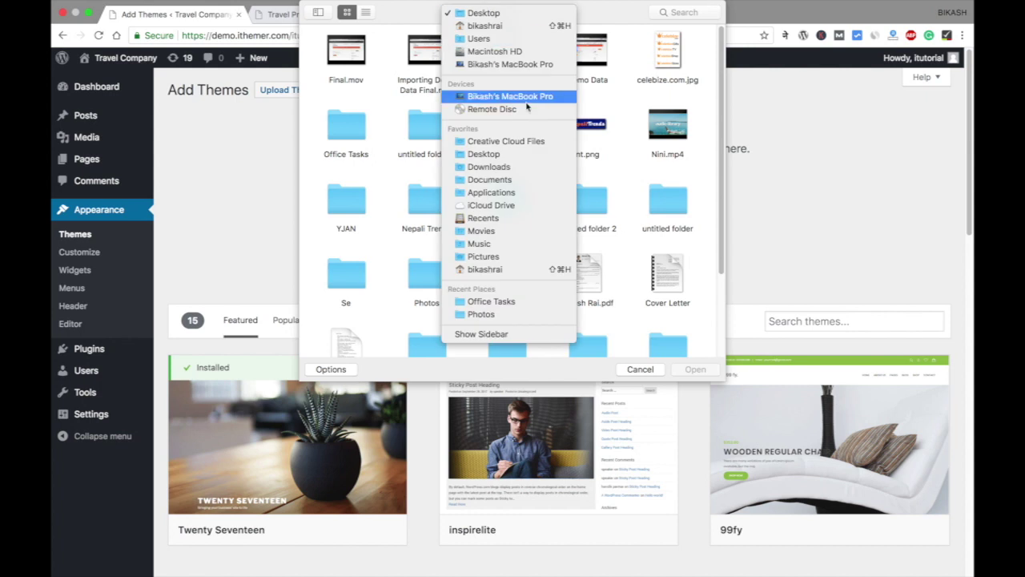
click(516, 167)
double_click(506, 60)
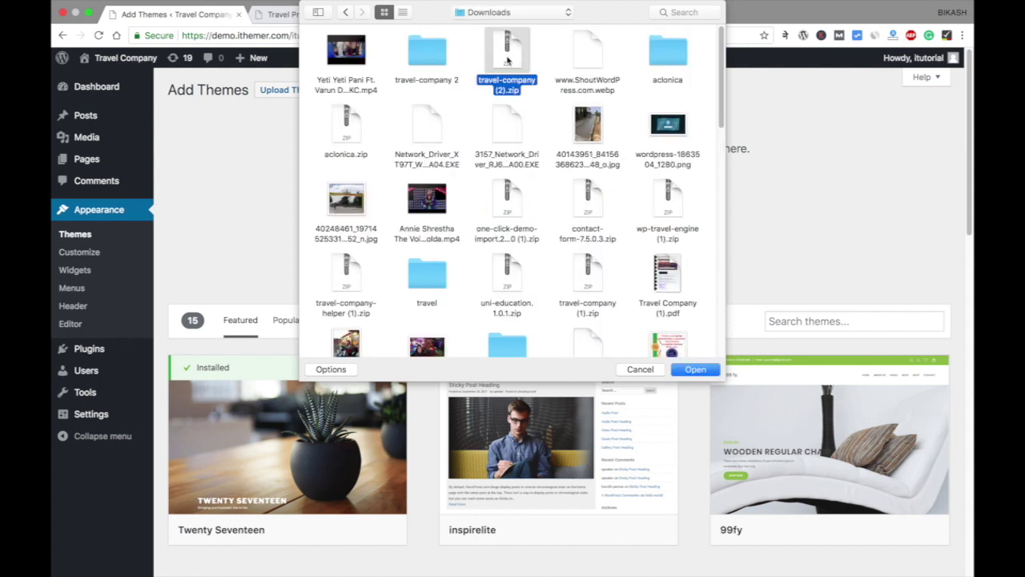
click(471, 228)
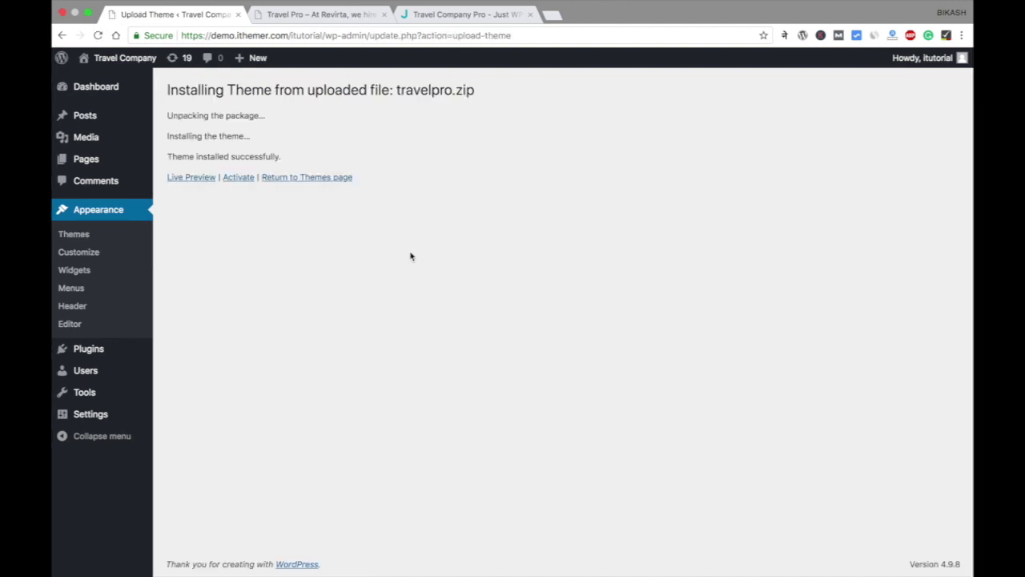
click(238, 178)
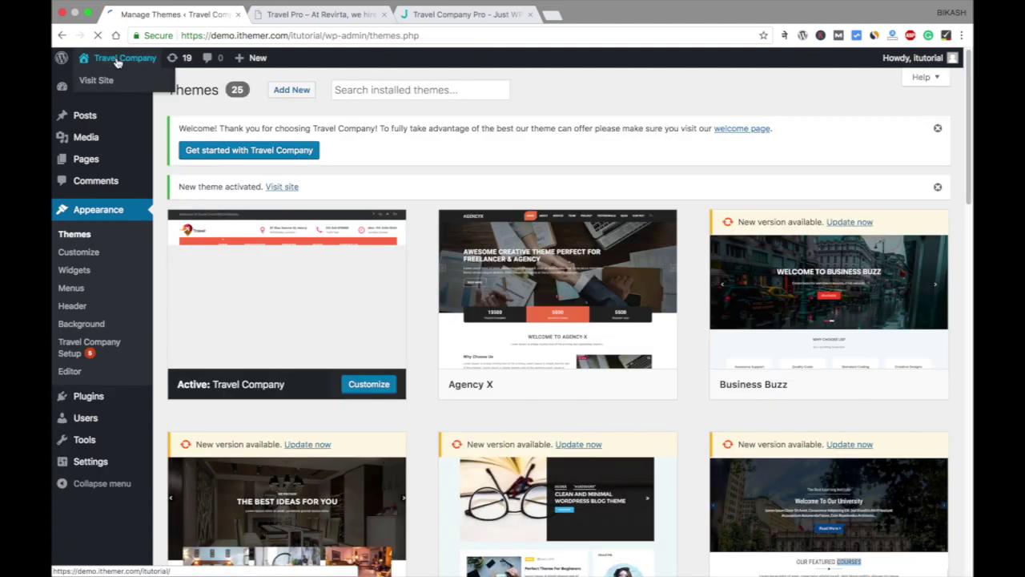
Open the Travel Company site in a new browser tab and look over its front page under the new theme.
right_click(119, 58)
right_click(110, 81)
right_click(110, 81)
click(113, 87)
click(277, 15)
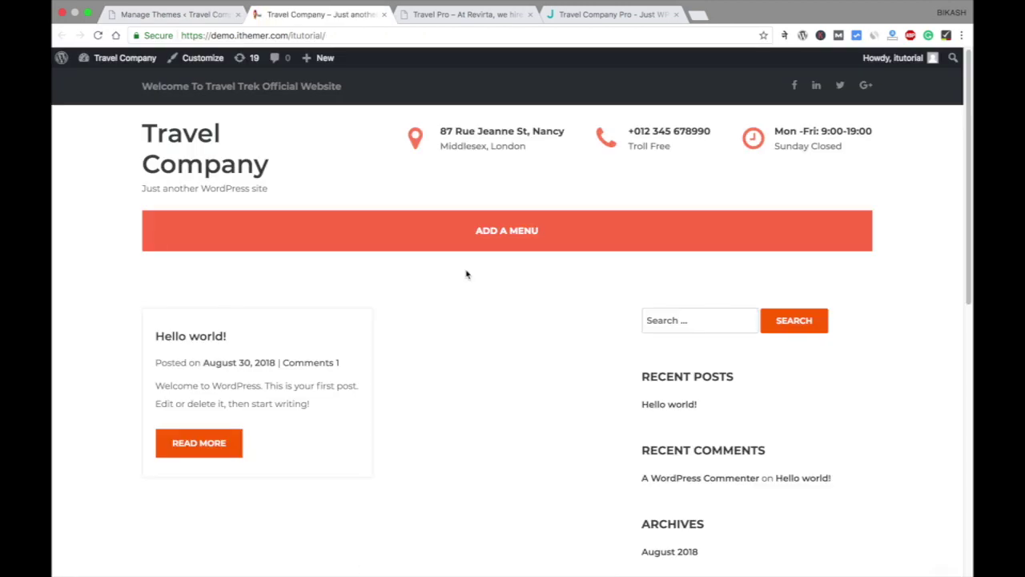
scroll(466, 274, down, 3)
scroll(467, 275, up, 3)
scroll(585, 272, down, 10)
scroll(575, 289, up, 10)
Compare the Travel Pro demo homepage with the front page of the Travel Company site.
click(479, 24)
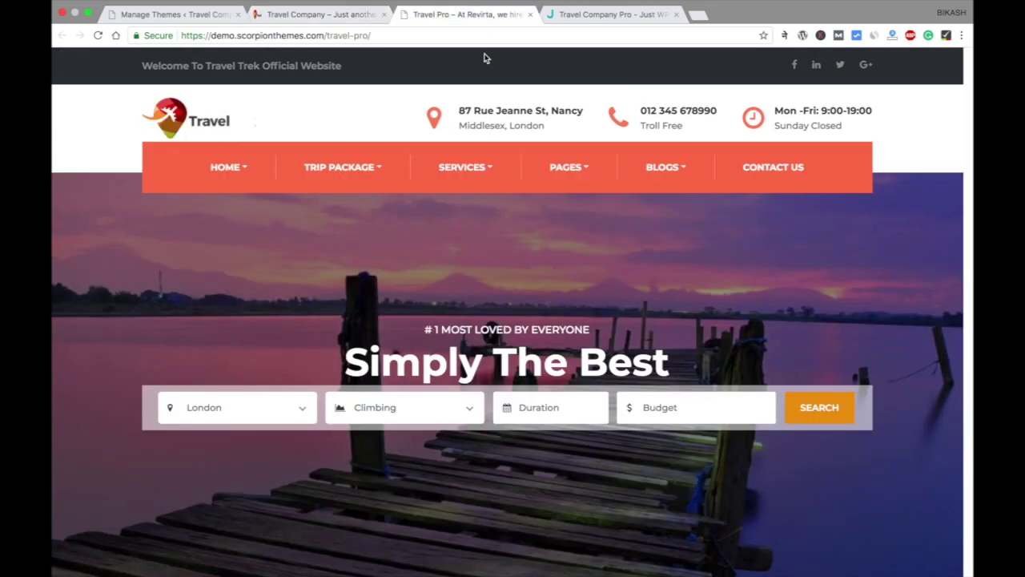
scroll(475, 201, down, 15)
scroll(473, 188, up, 3)
scroll(469, 179, up, 3)
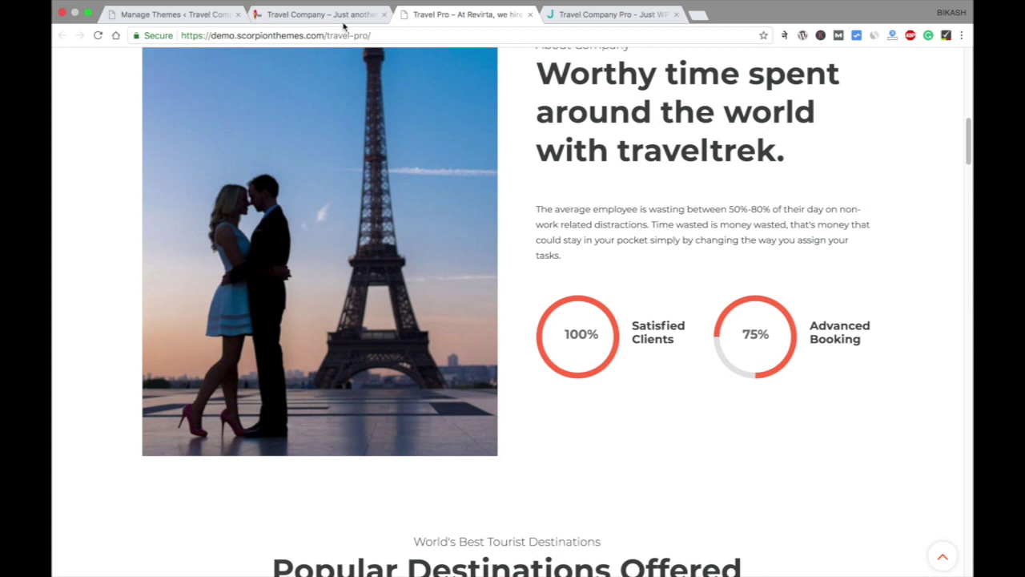
click(323, 22)
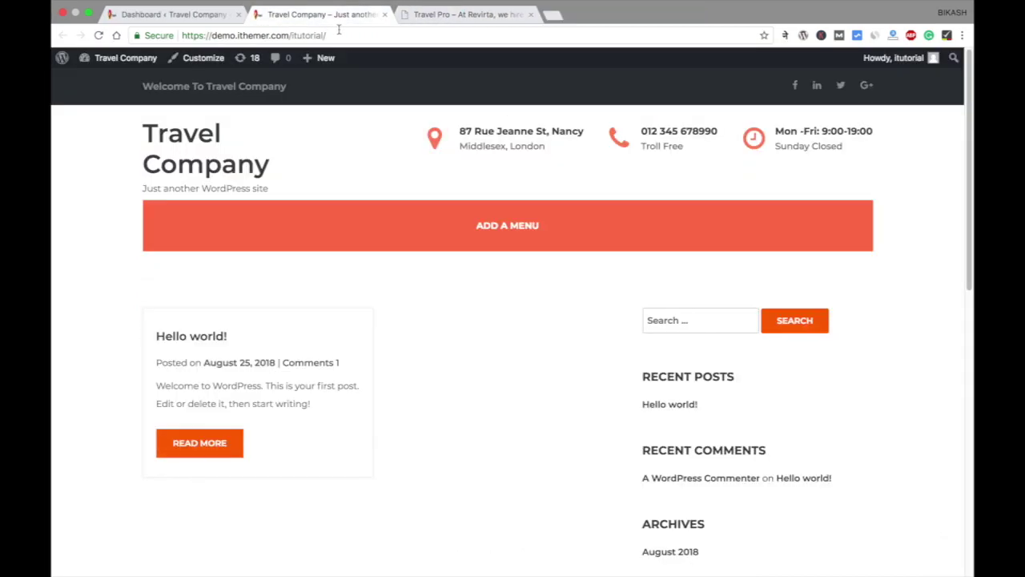
Install and activate the Travel Company Helper plugin from the recommended actions of Travel Company Setup in the dashboard.
click(172, 16)
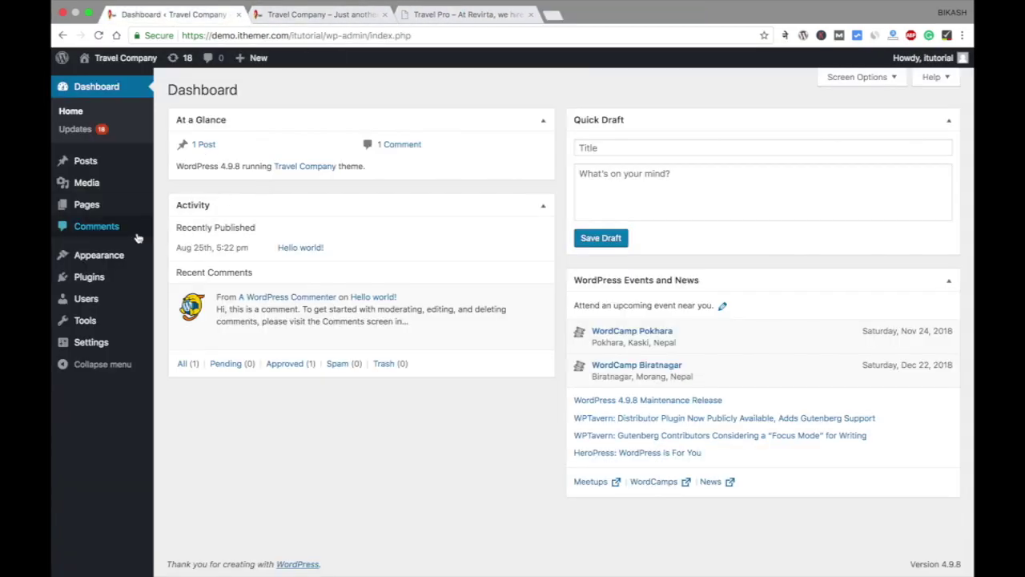
mouse_move(118, 254)
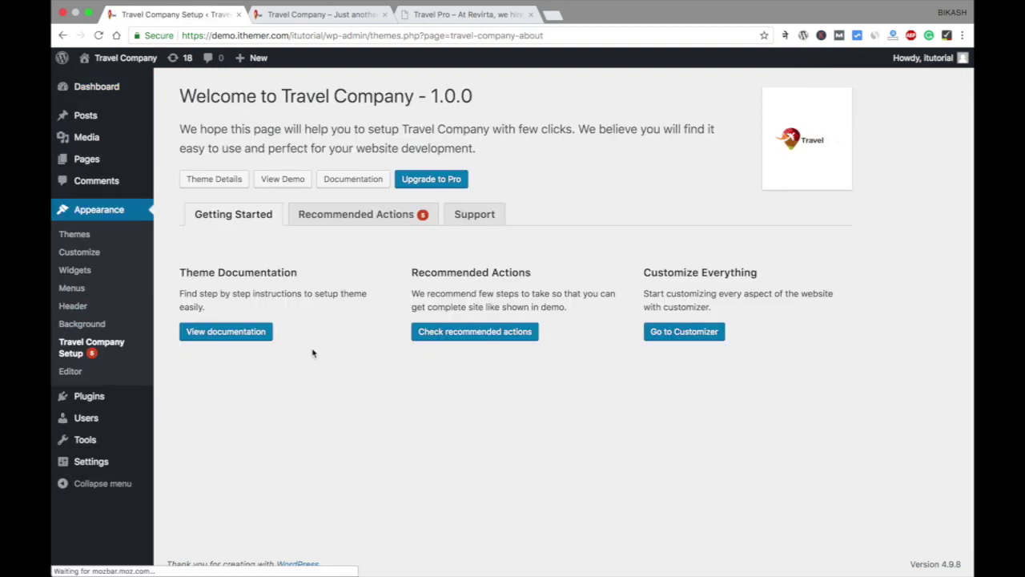
click(373, 216)
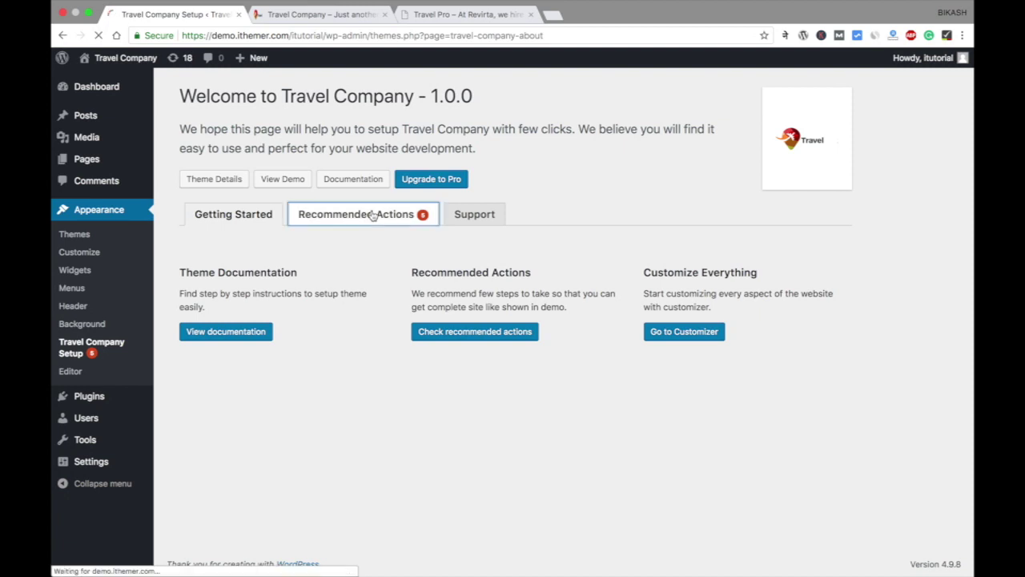
scroll(391, 315, down, 3)
scroll(448, 315, up, 3)
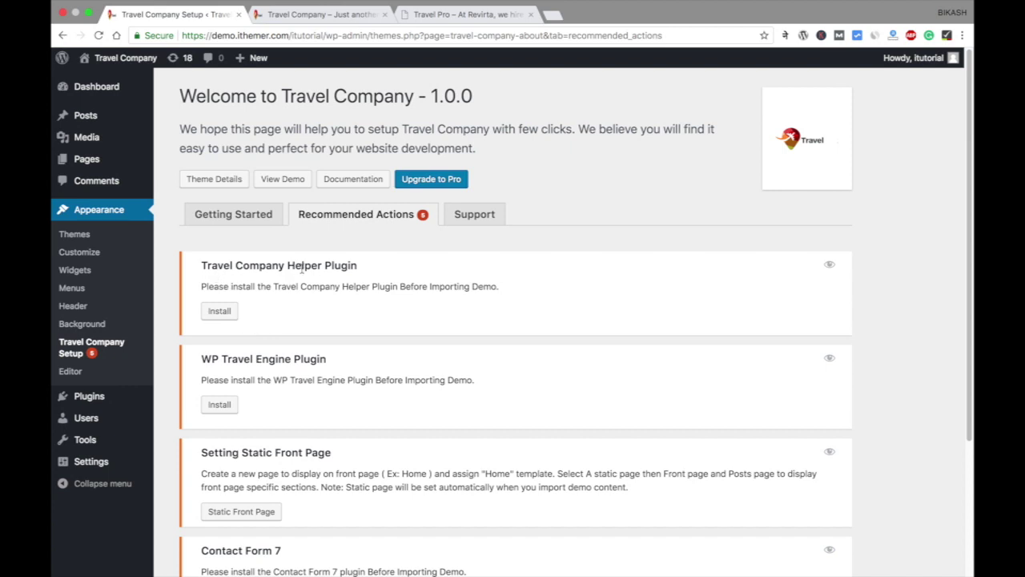
click(224, 313)
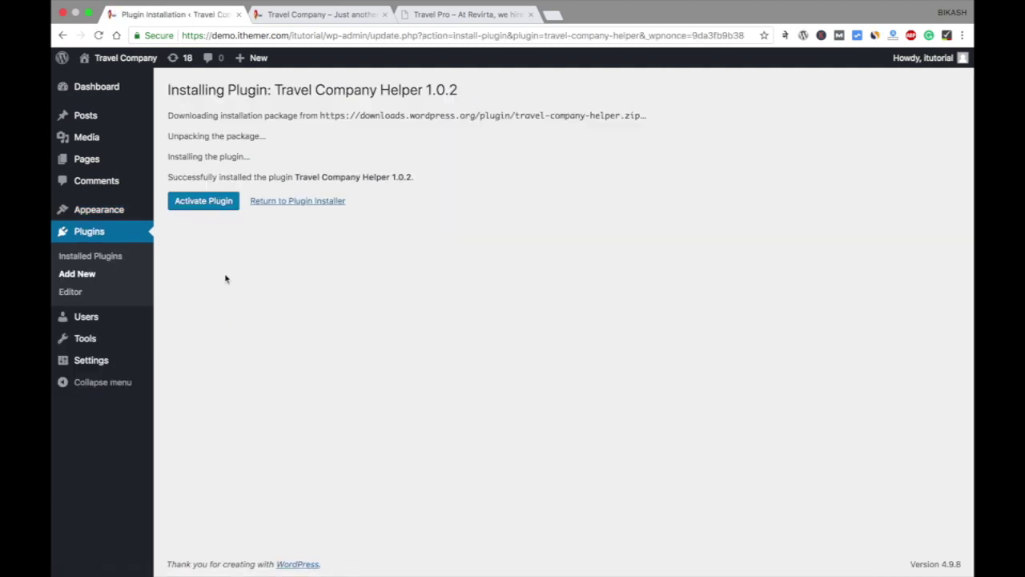
click(204, 201)
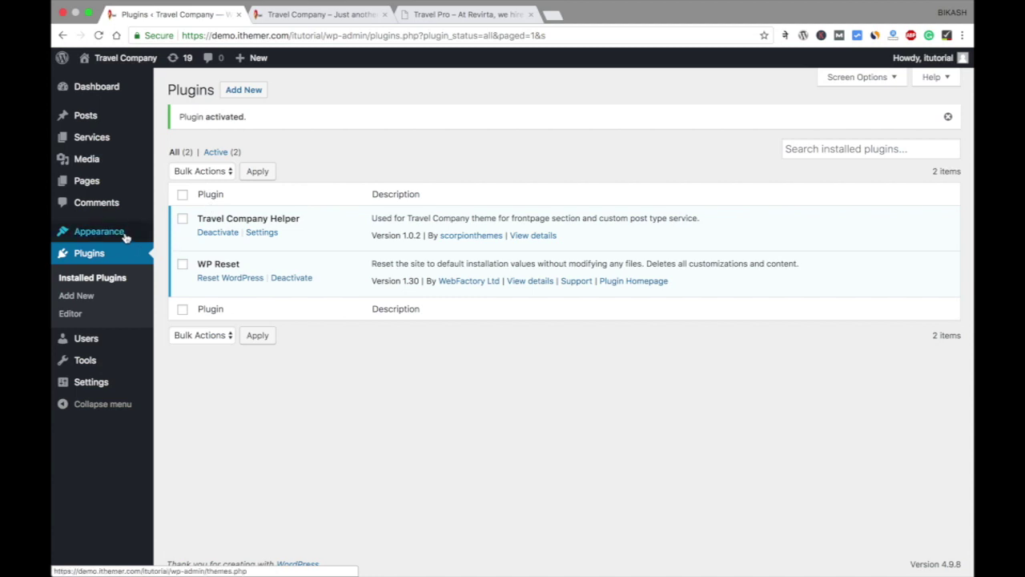
Return to the recommended actions of Travel Company Setup and install and activate the WP Travel Engine plugin.
mouse_move(125, 232)
click(180, 375)
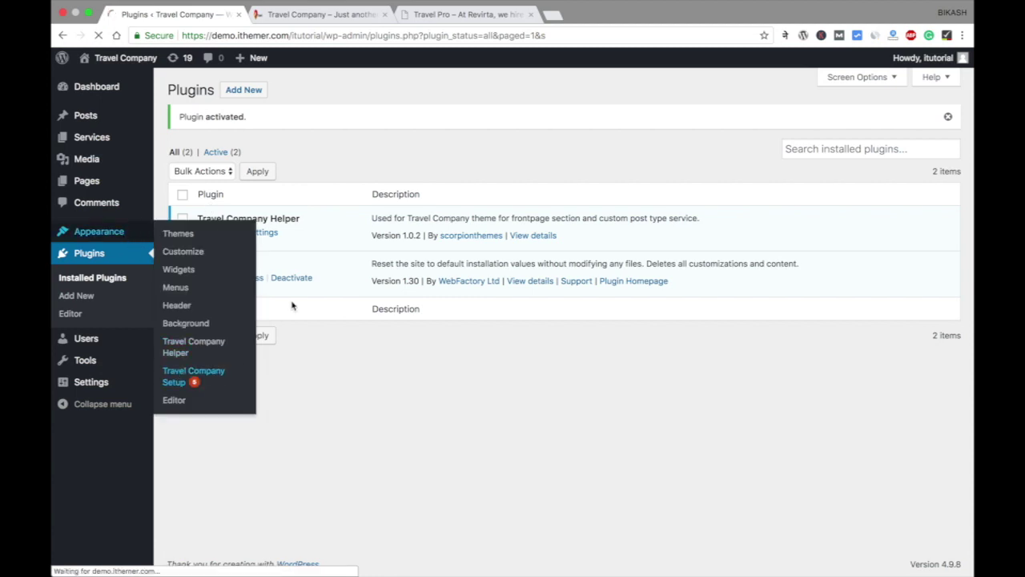
click(352, 225)
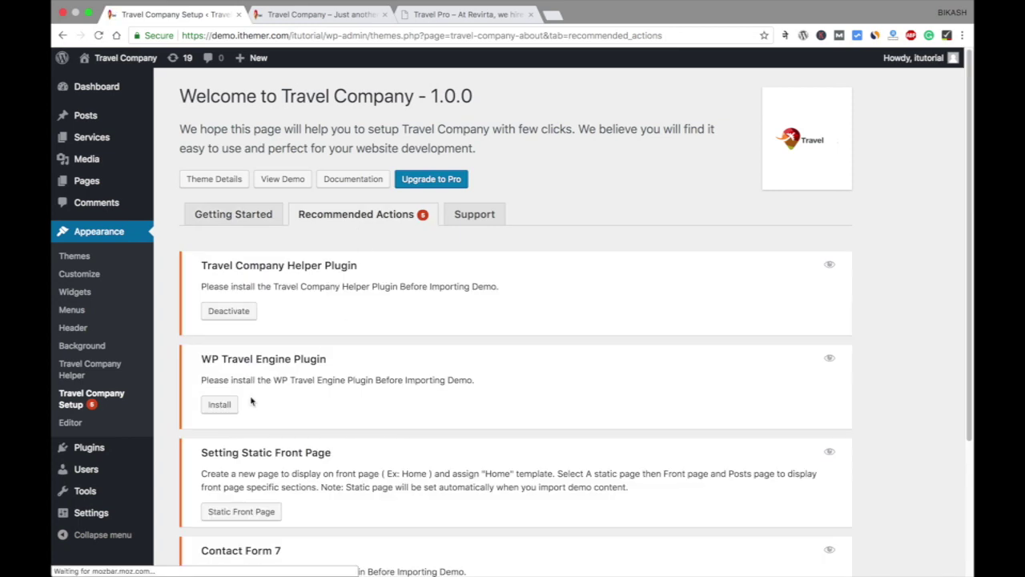
click(218, 405)
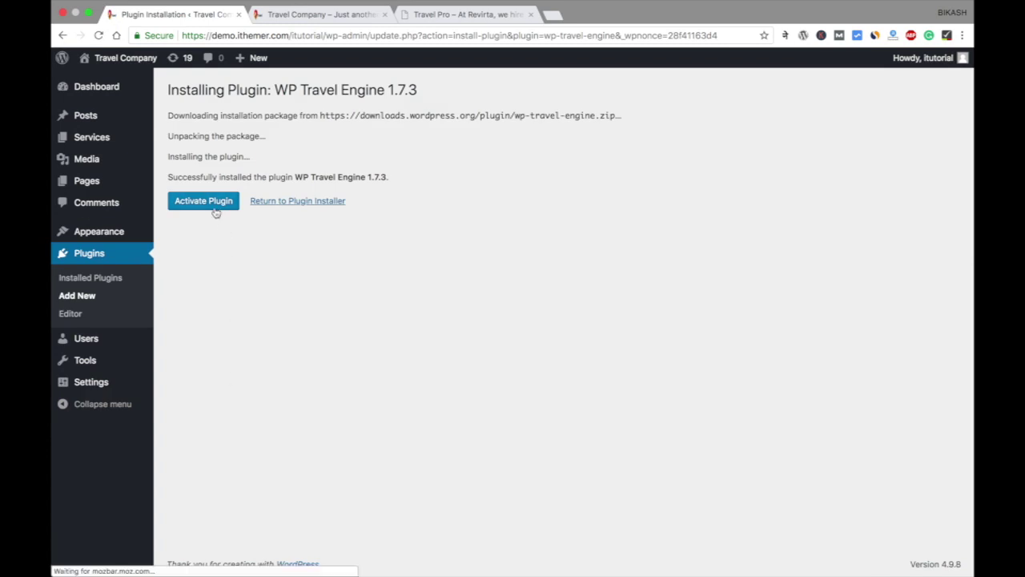
click(215, 208)
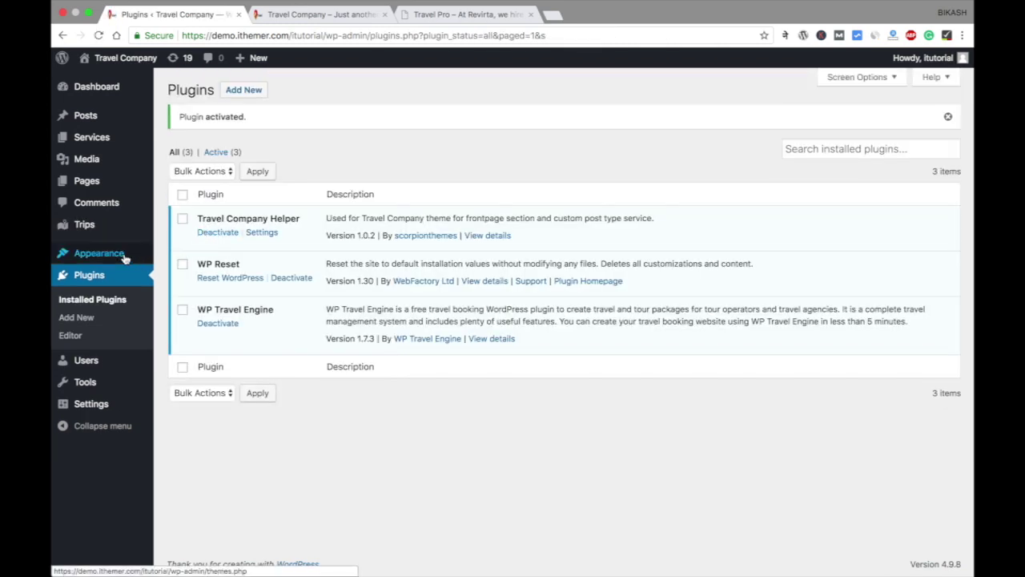
Install and activate the Contact Form 7 plugin from the theme's recommended actions.
click(192, 398)
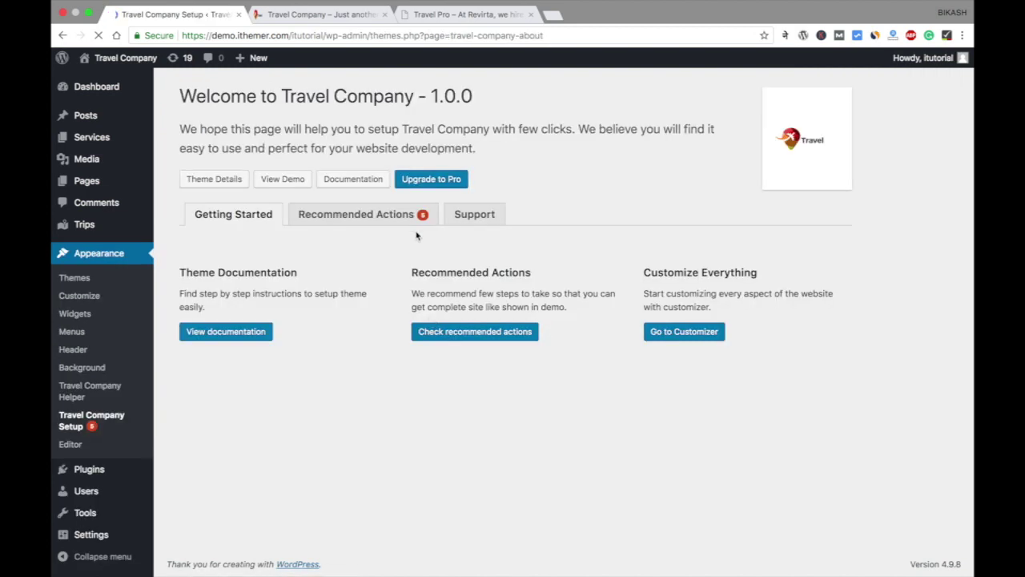
click(404, 216)
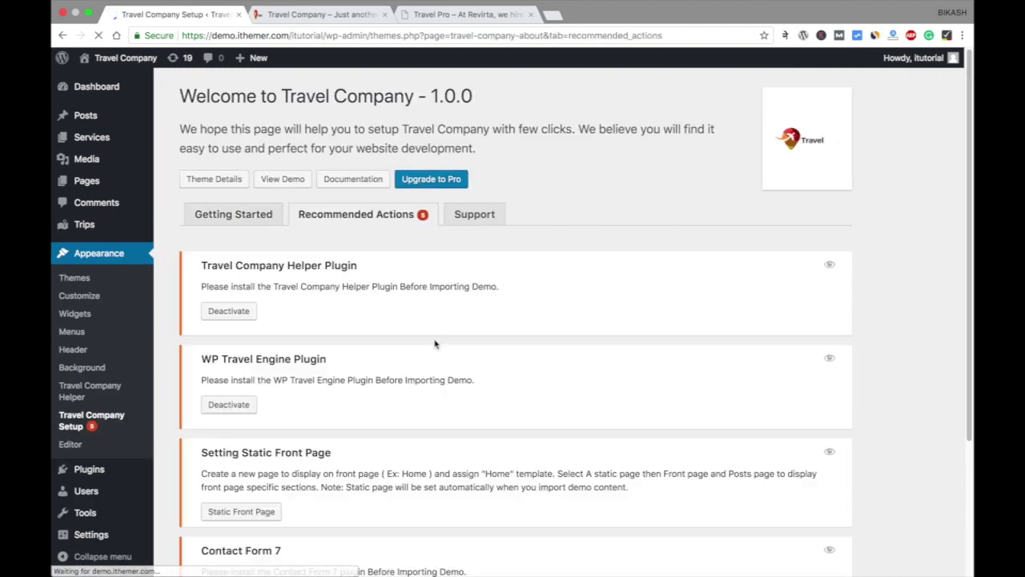
scroll(435, 344, down, 3)
click(220, 417)
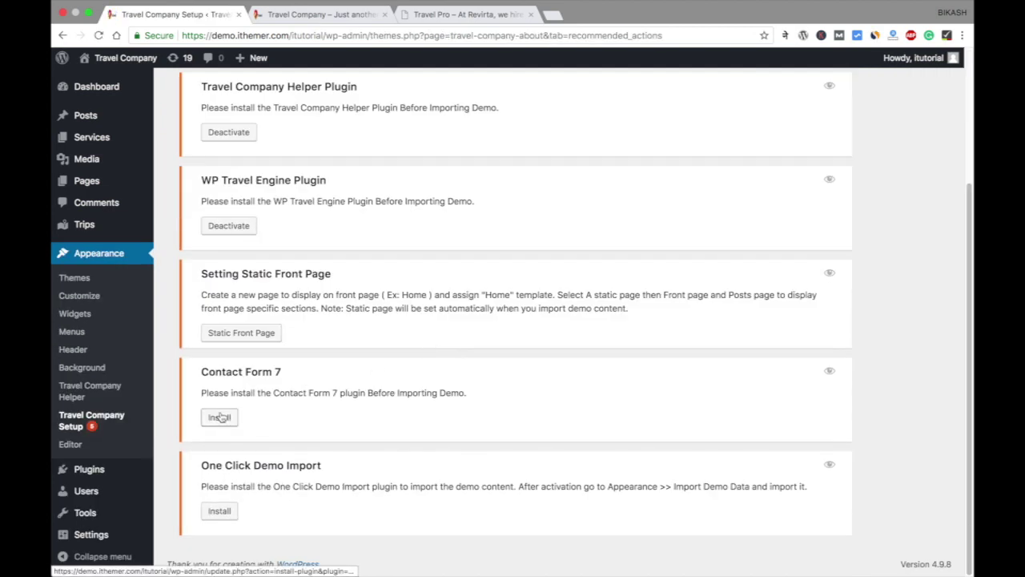
click(221, 202)
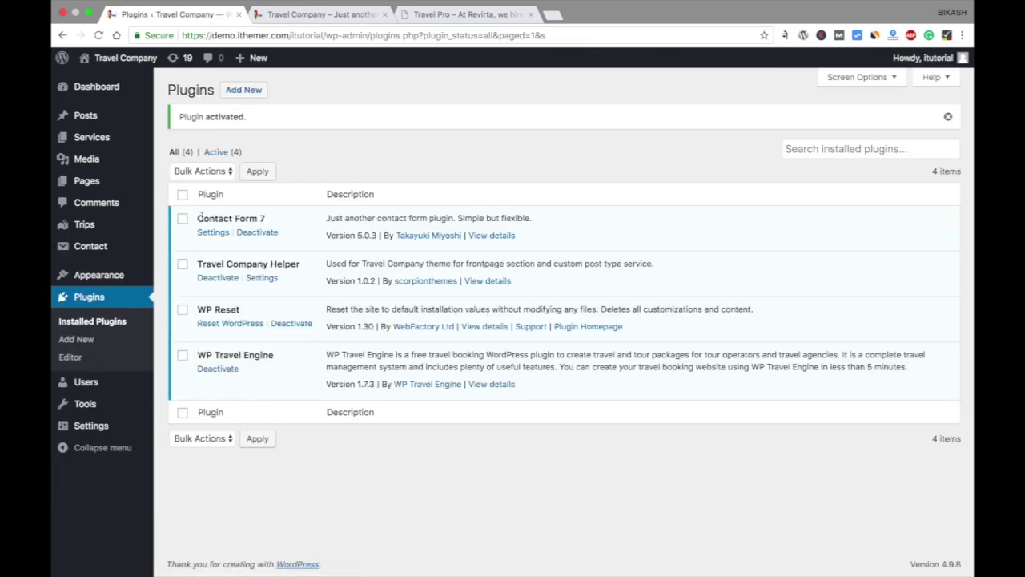
Install and activate the One Click Demo Import plugin from the theme's recommended actions.
mouse_move(135, 279)
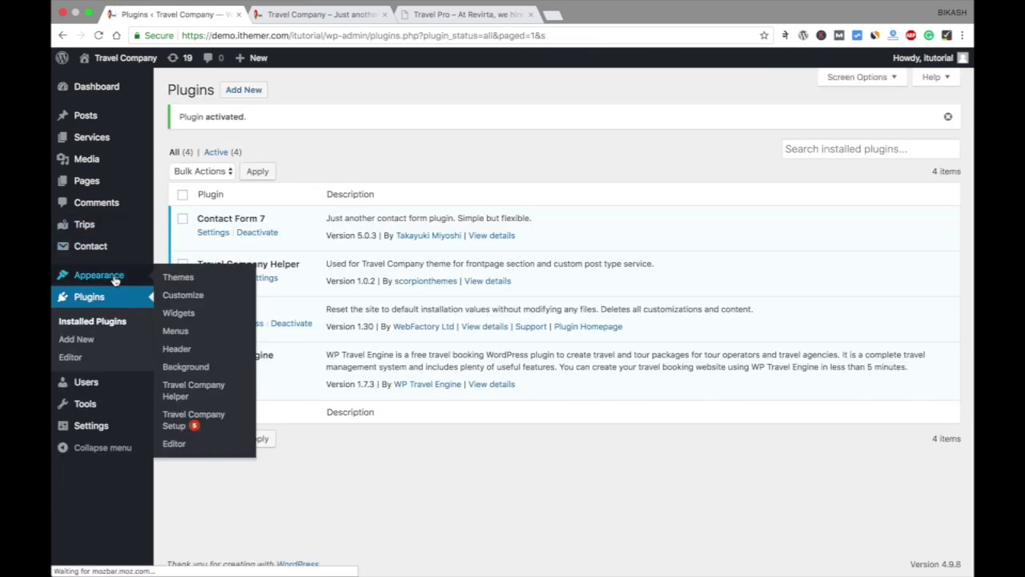
click(191, 419)
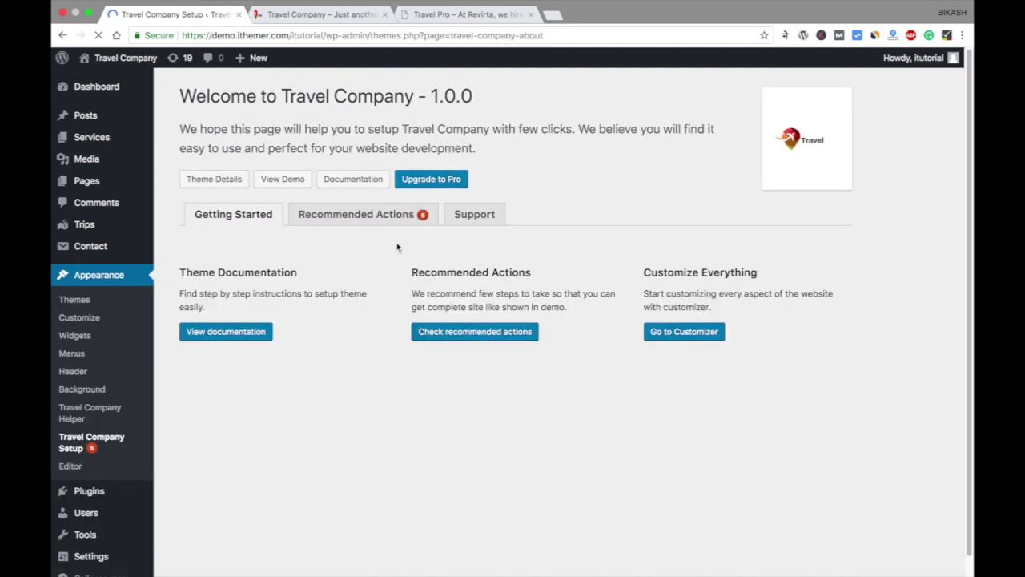
click(365, 220)
scroll(380, 317, down, 5)
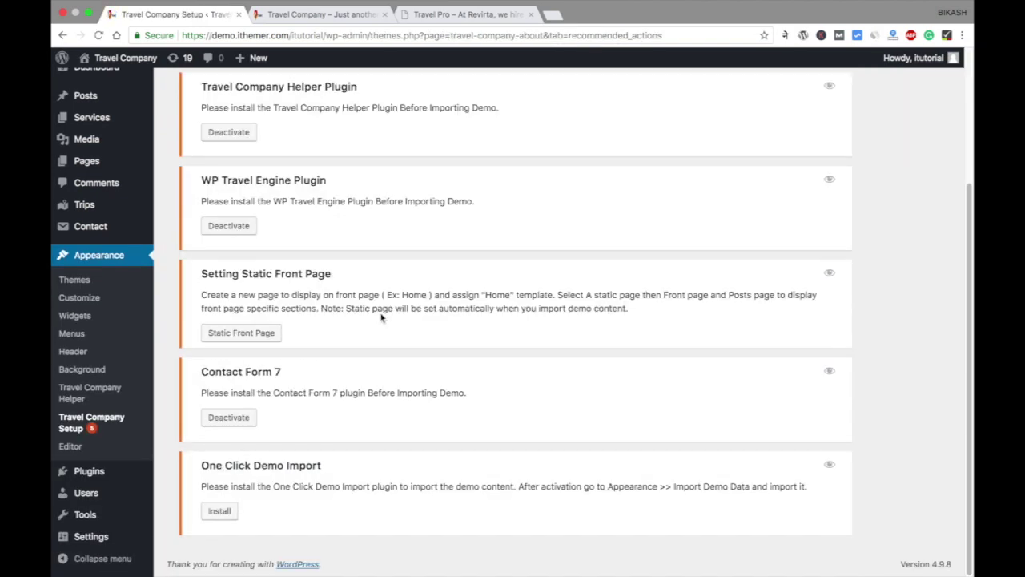
click(231, 515)
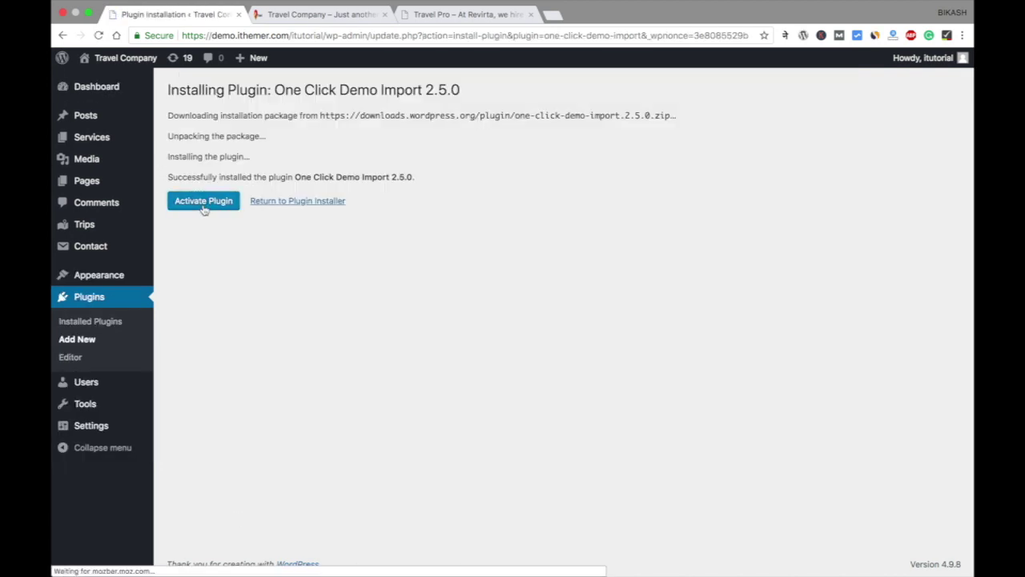
click(205, 209)
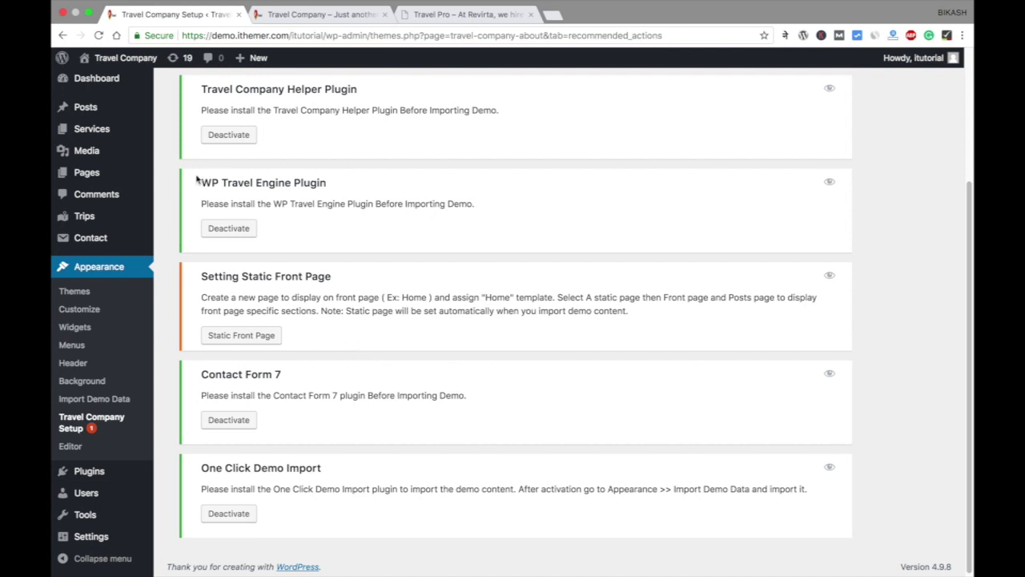
Add a new page titled "Home" and set its template to FrontPage.
mouse_move(82, 183)
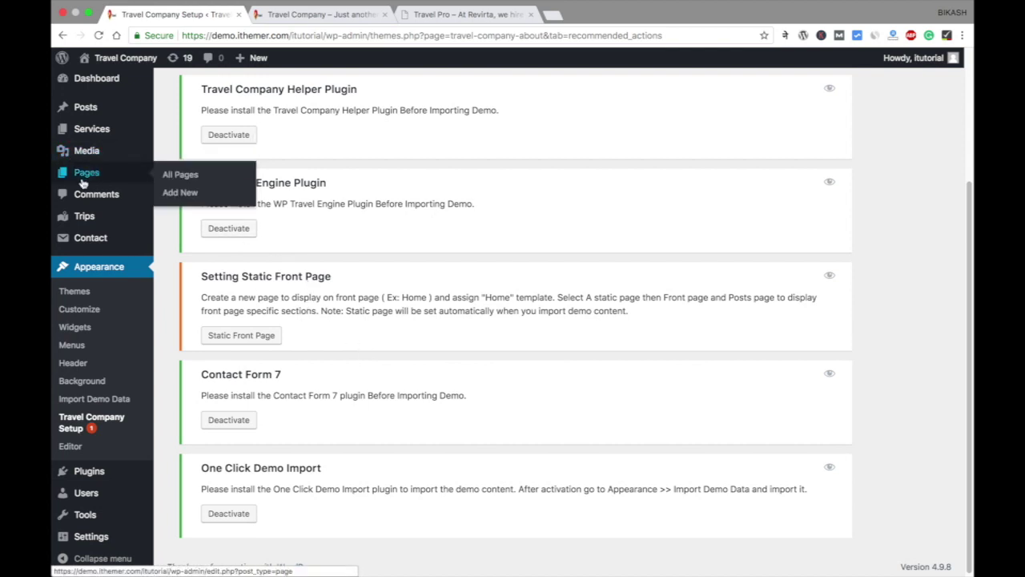
click(179, 194)
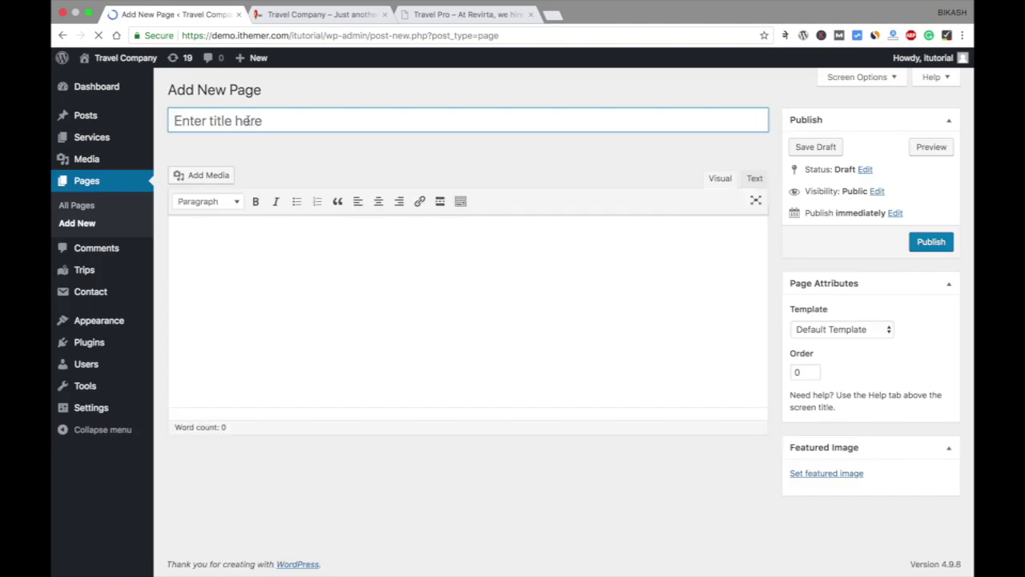
text(Home)
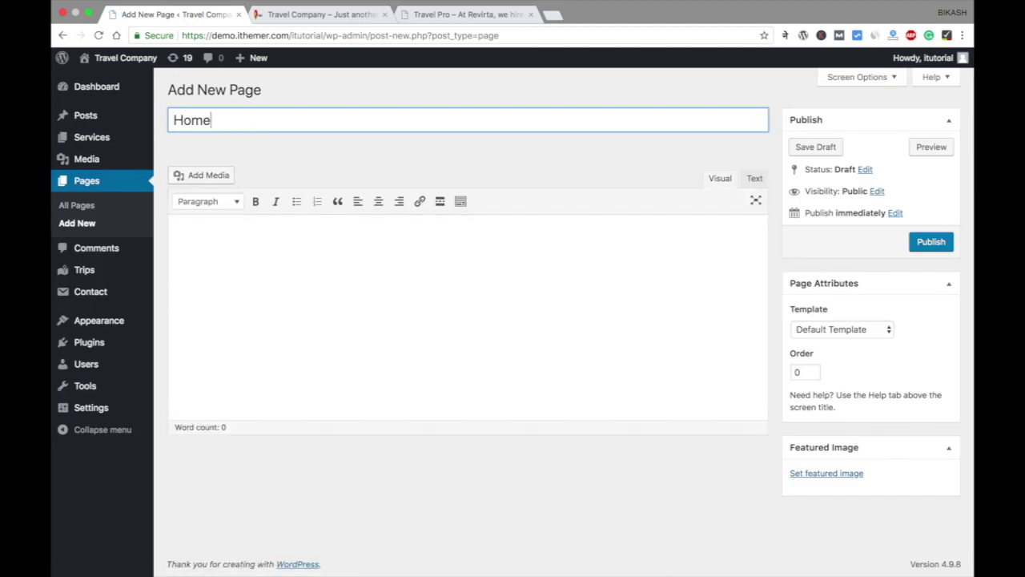
double_click(215, 115)
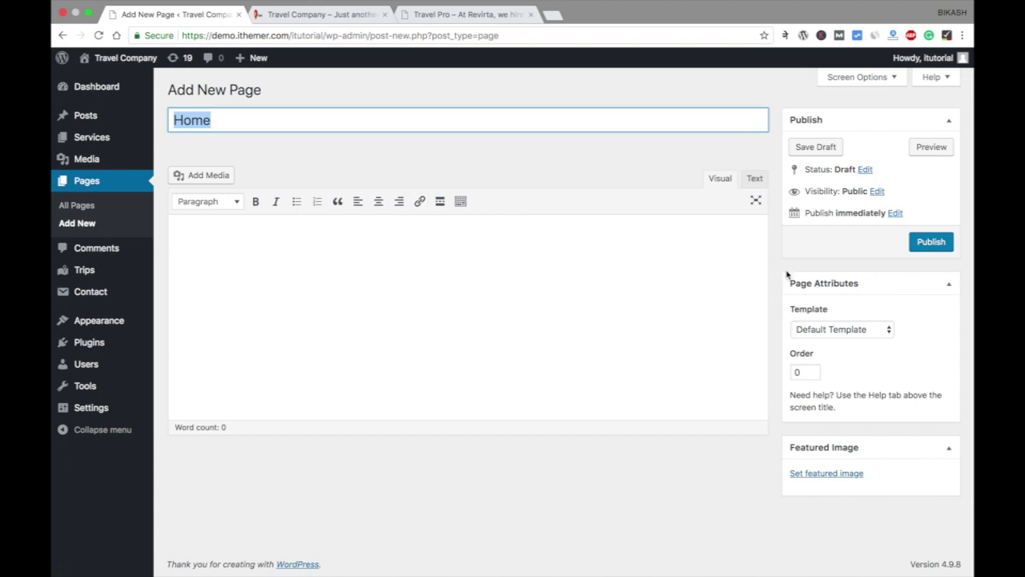
click(872, 329)
click(870, 377)
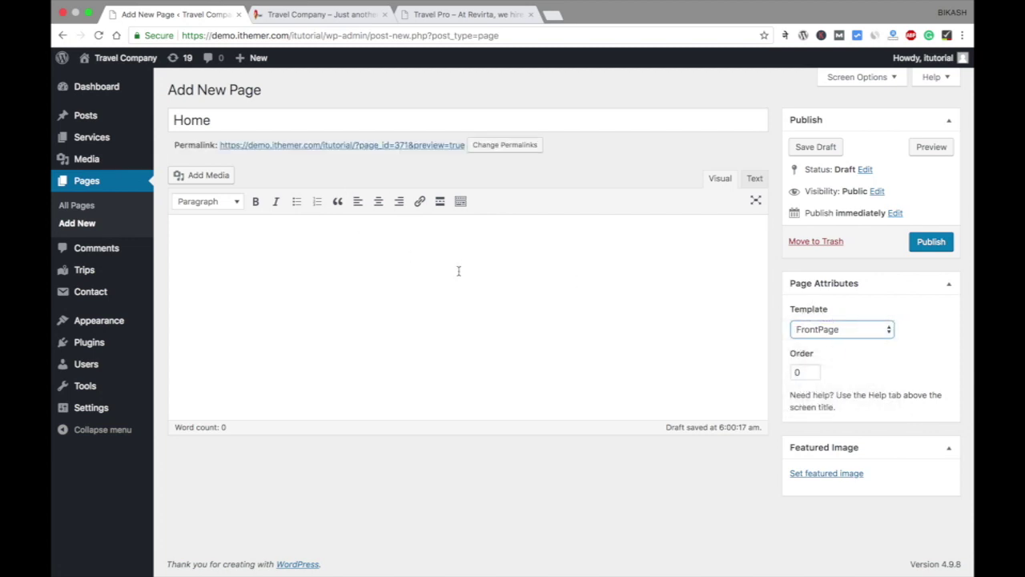
click(229, 119)
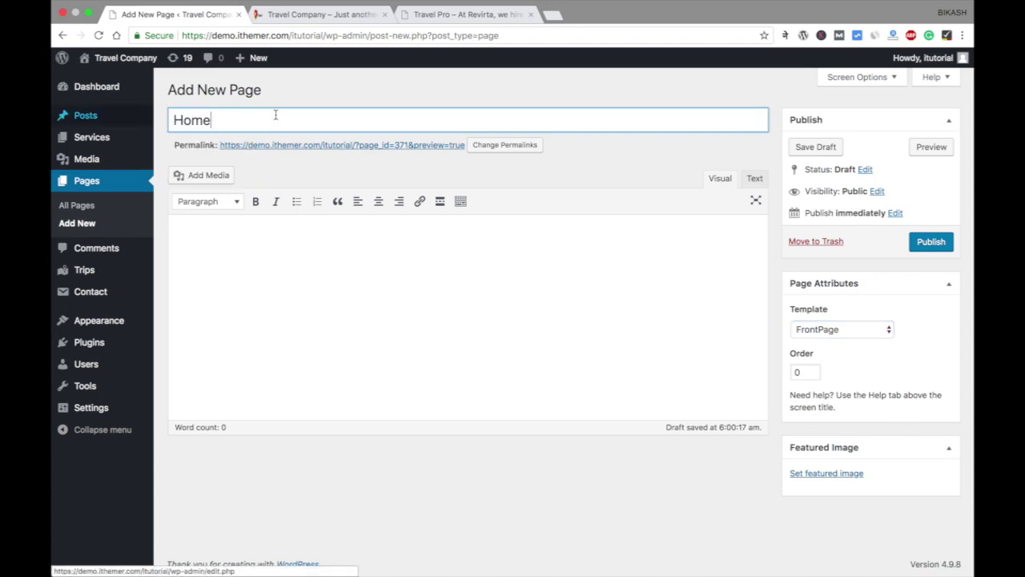
drag(258, 117, 181, 120)
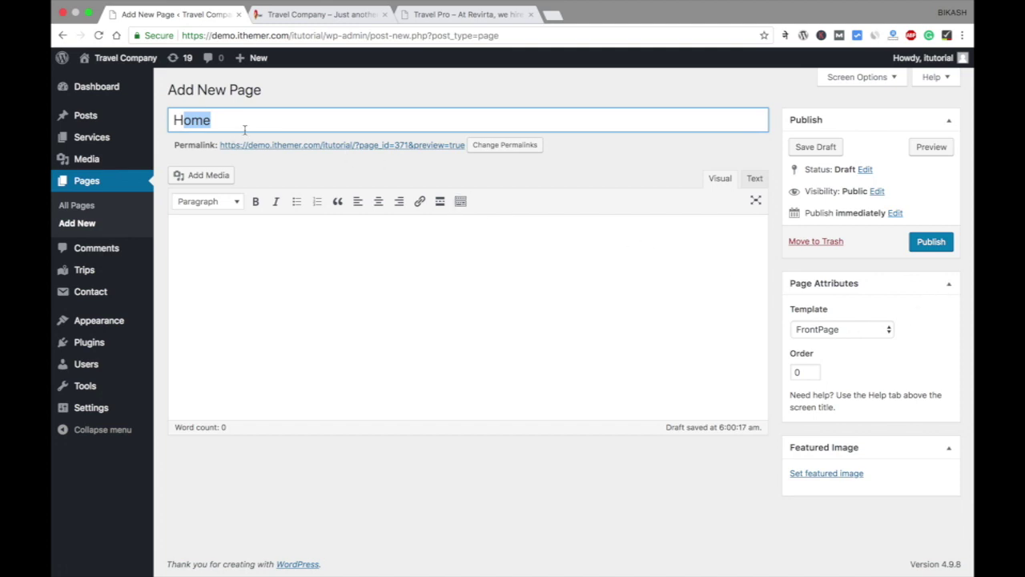
Publish the Home page and check the site's front page.
key(Right)
click(930, 241)
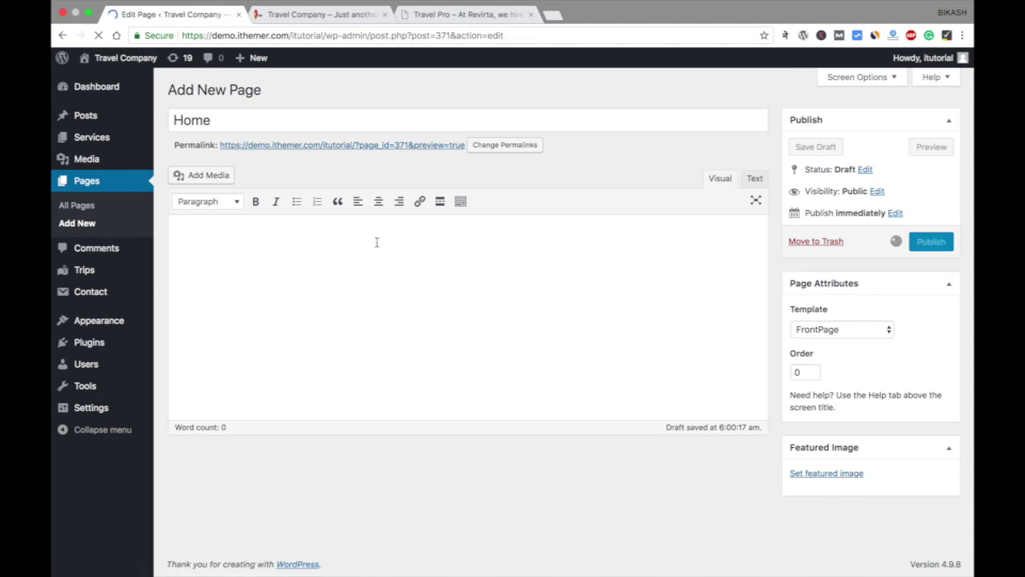
click(308, 18)
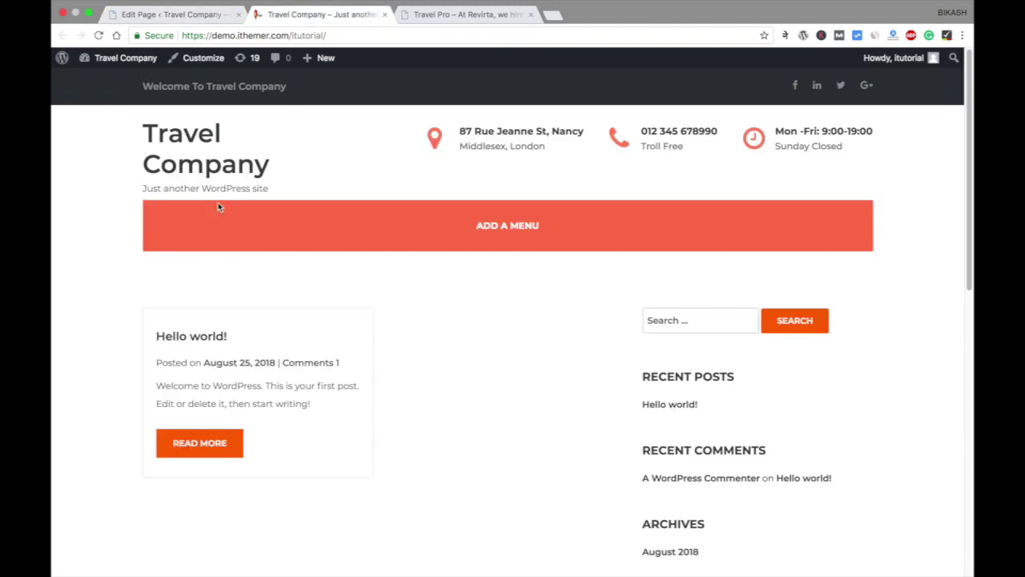
click(217, 167)
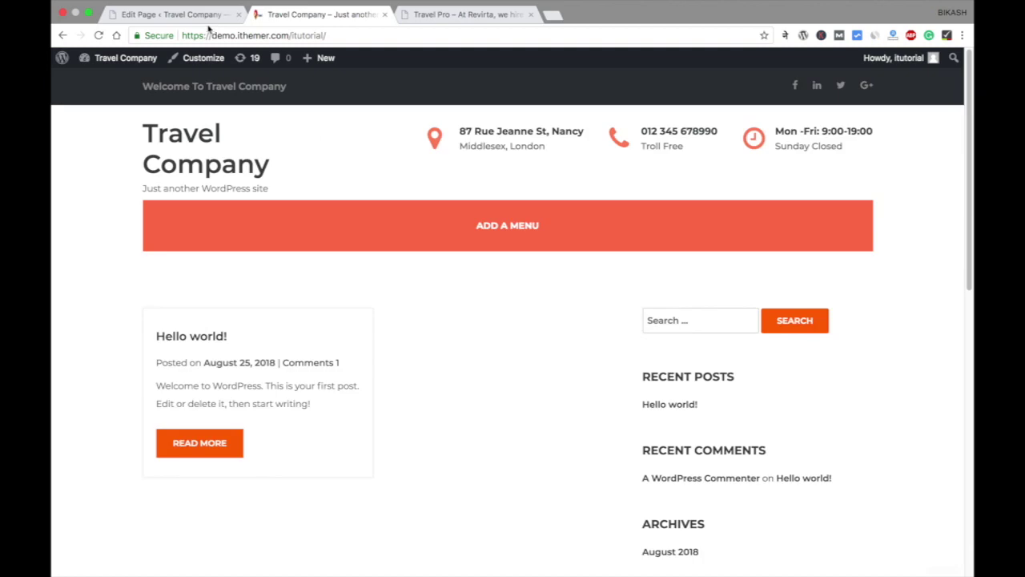
Go back to the recommended actions of Travel Company Setup and open the static front page setting.
click(172, 15)
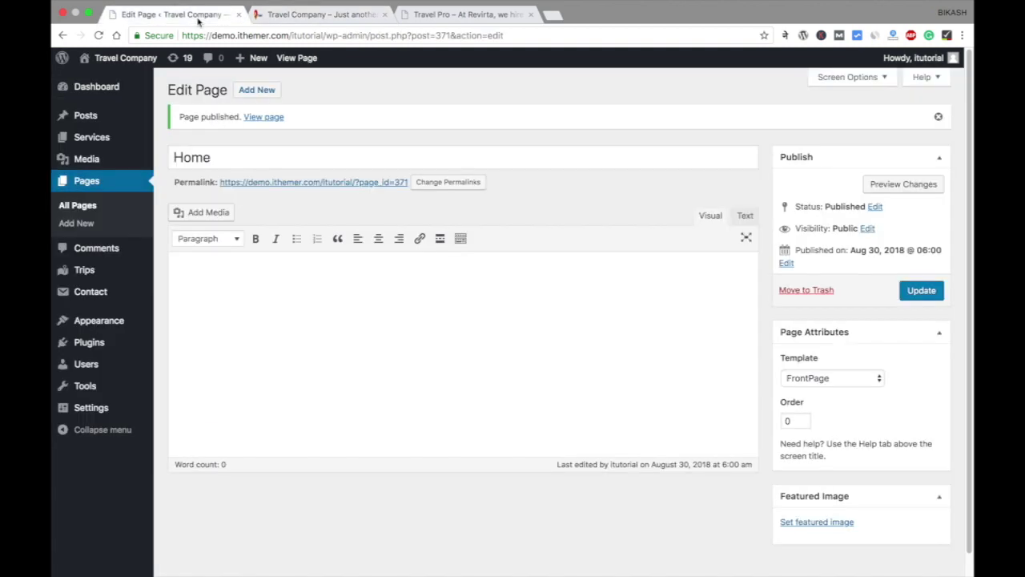
mouse_move(104, 318)
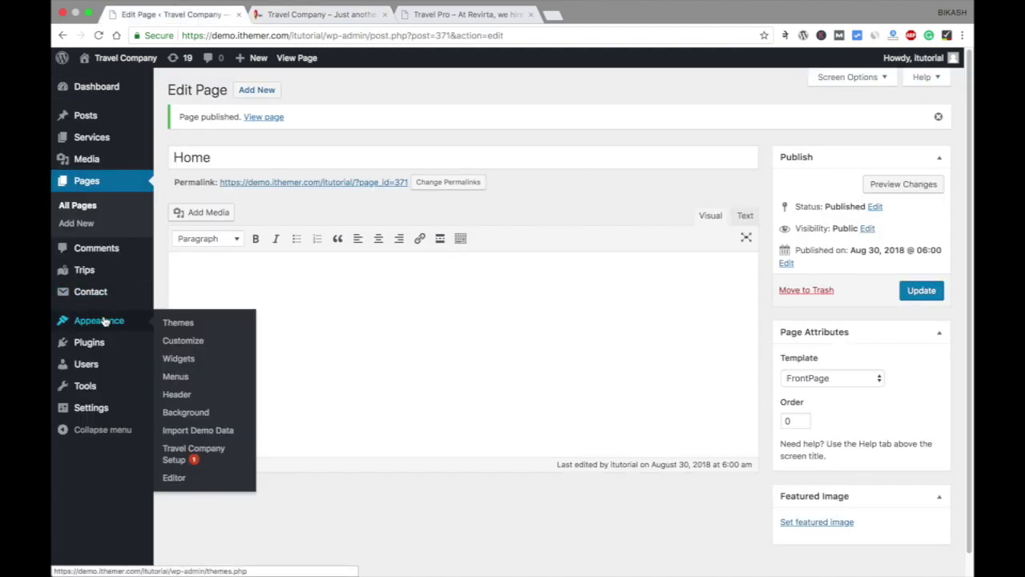
click(172, 453)
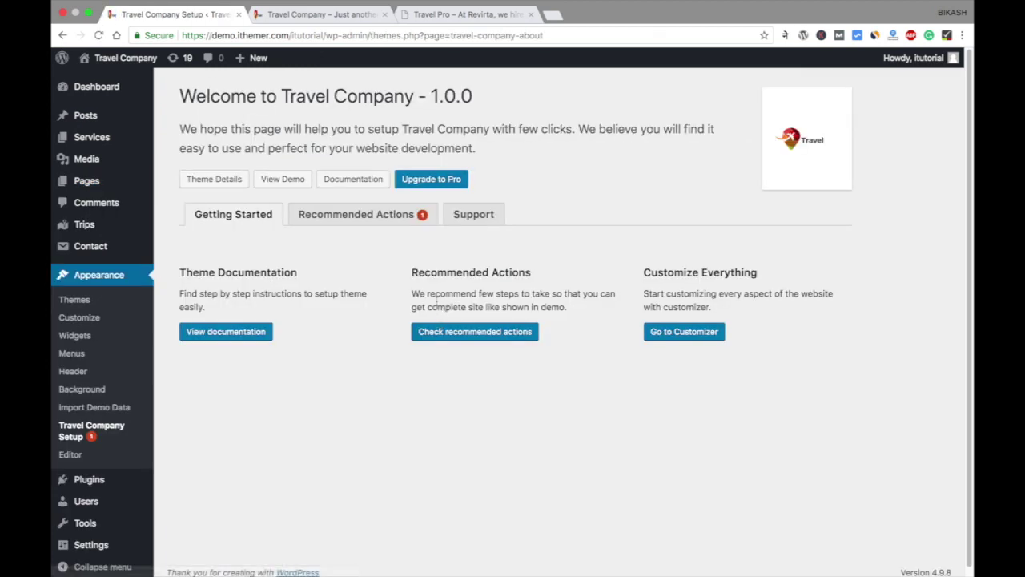
click(366, 215)
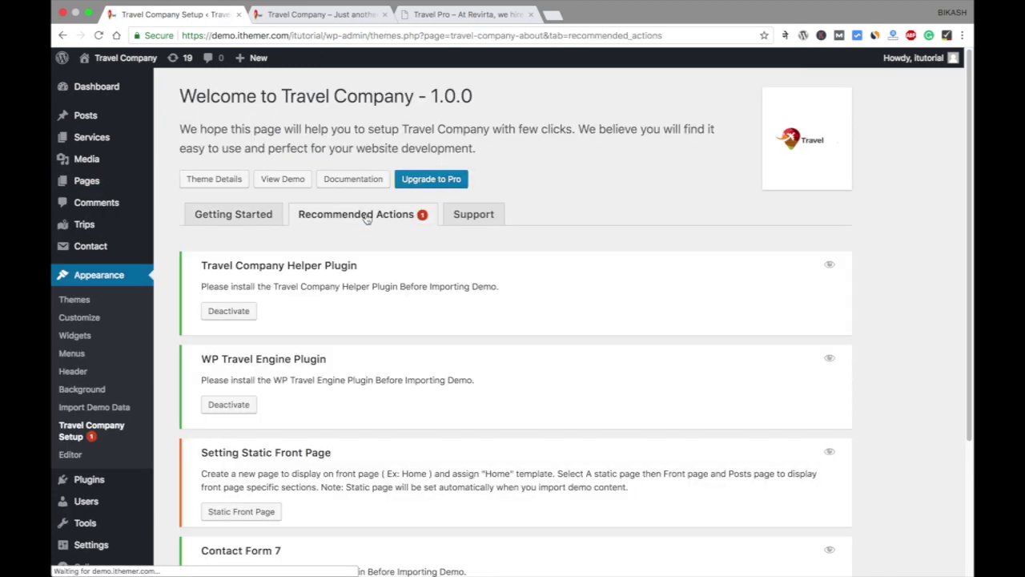
scroll(339, 417, down, 5)
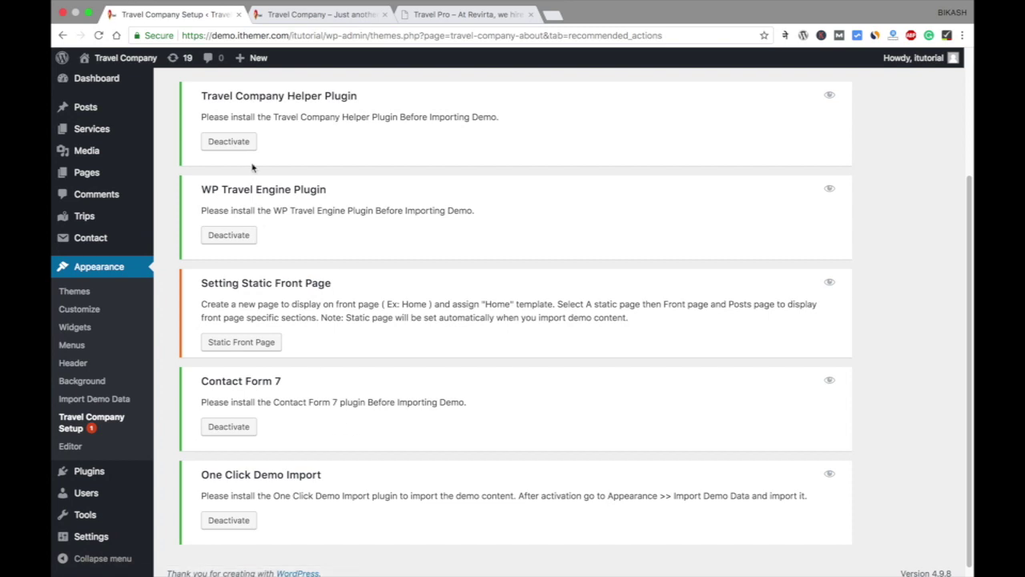
scroll(252, 167, up, 3)
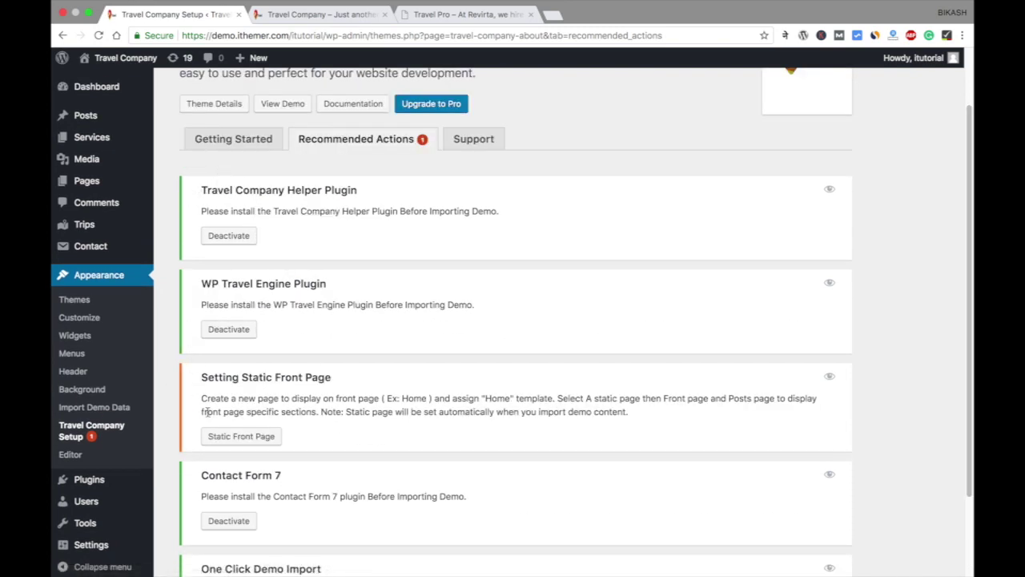
click(265, 438)
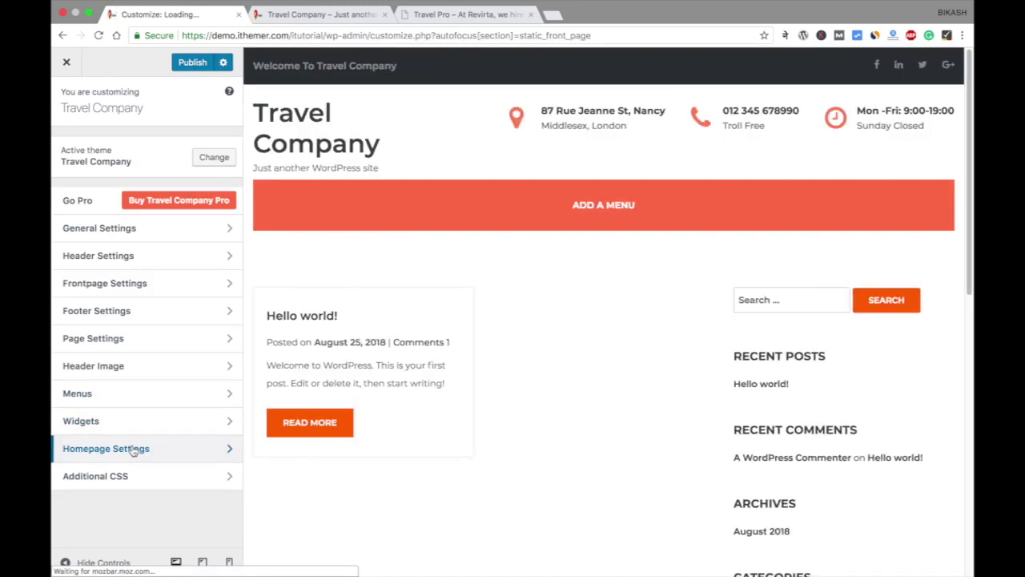
Set the homepage to display a static page, choose Home as the homepage and publish the change.
click(133, 451)
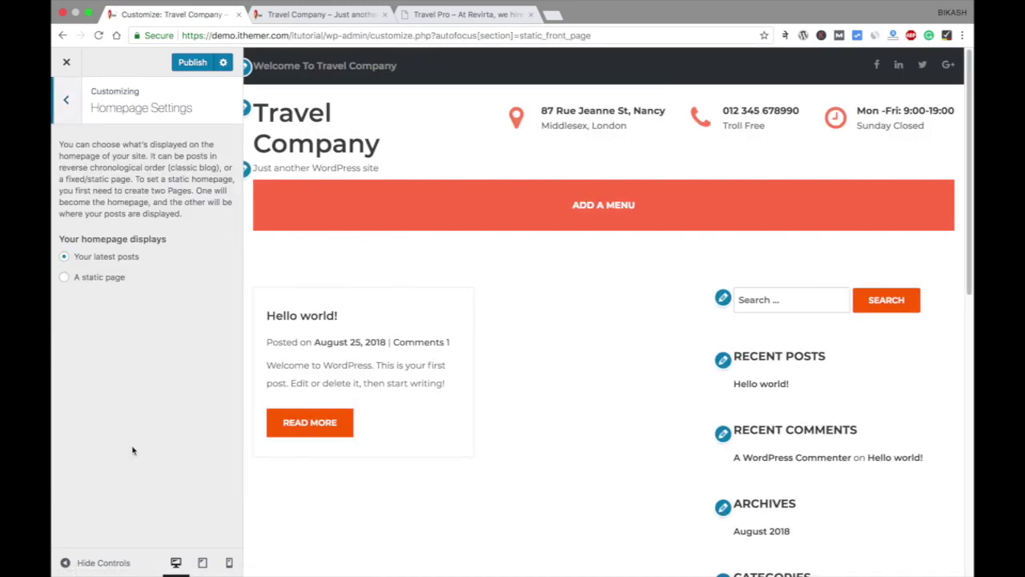
click(100, 278)
click(107, 329)
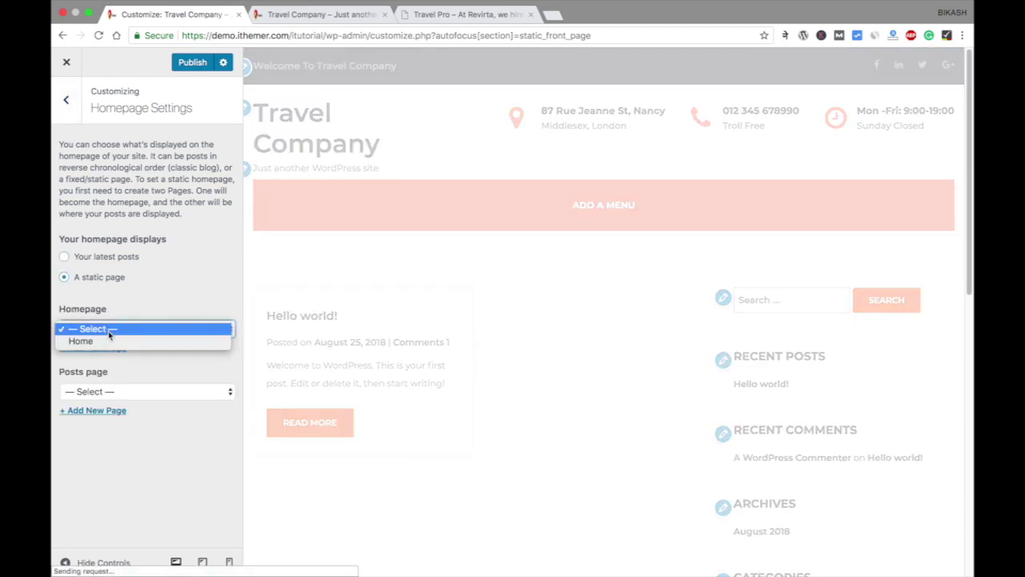
click(109, 341)
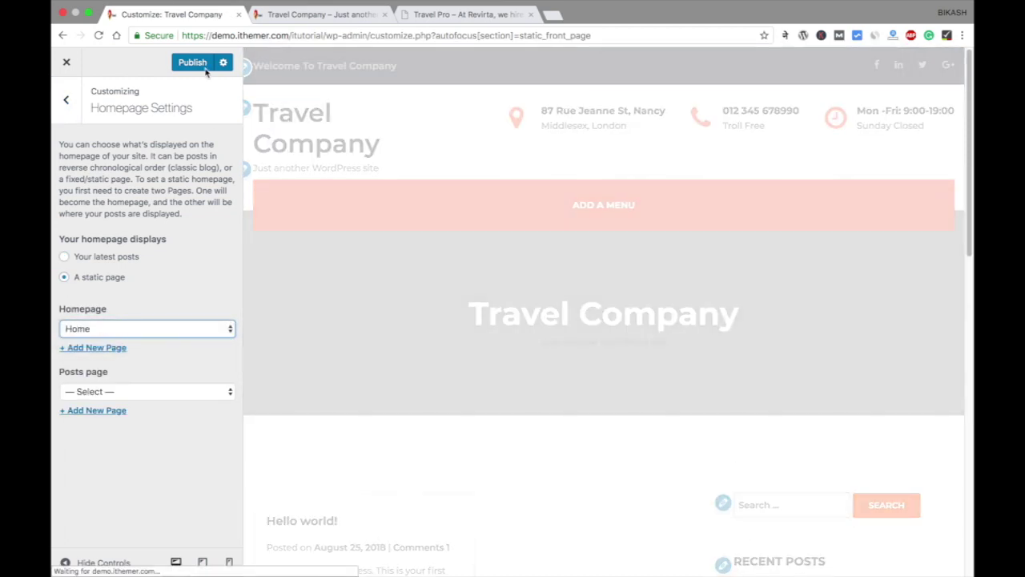
click(197, 64)
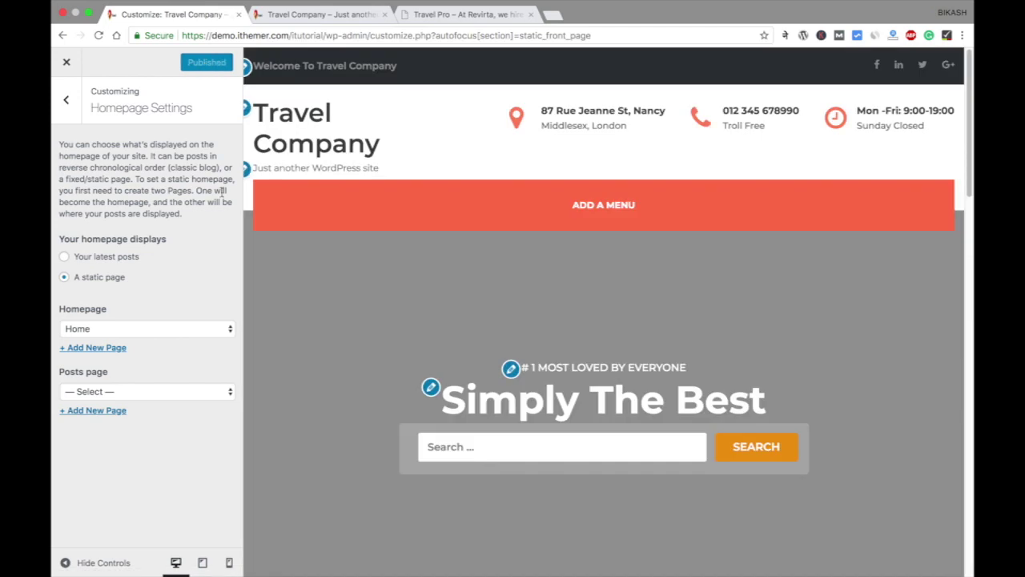
Reload the site's front page, look through its sections and return to the homepage settings.
click(297, 14)
click(99, 35)
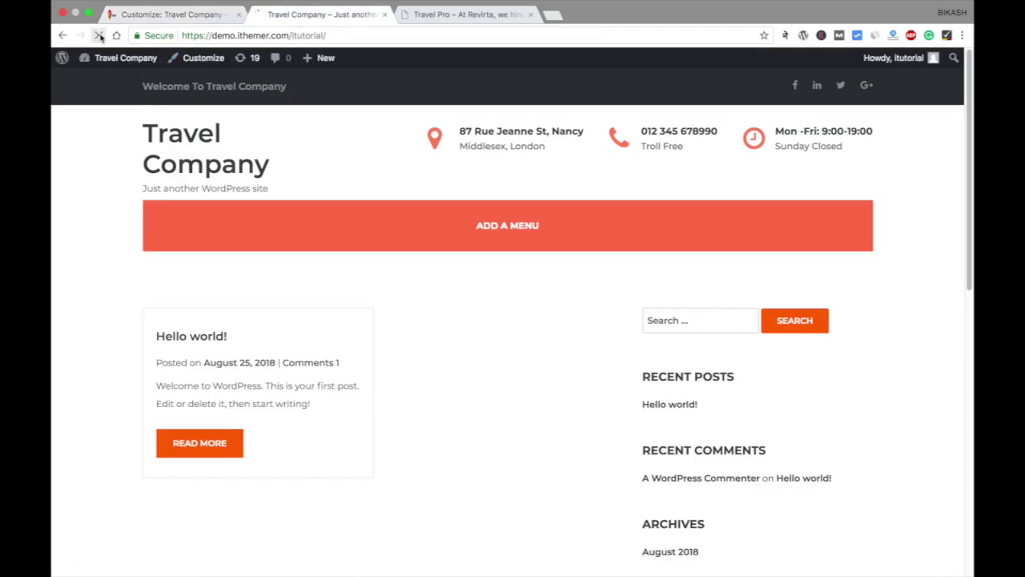
scroll(437, 302, down, 20)
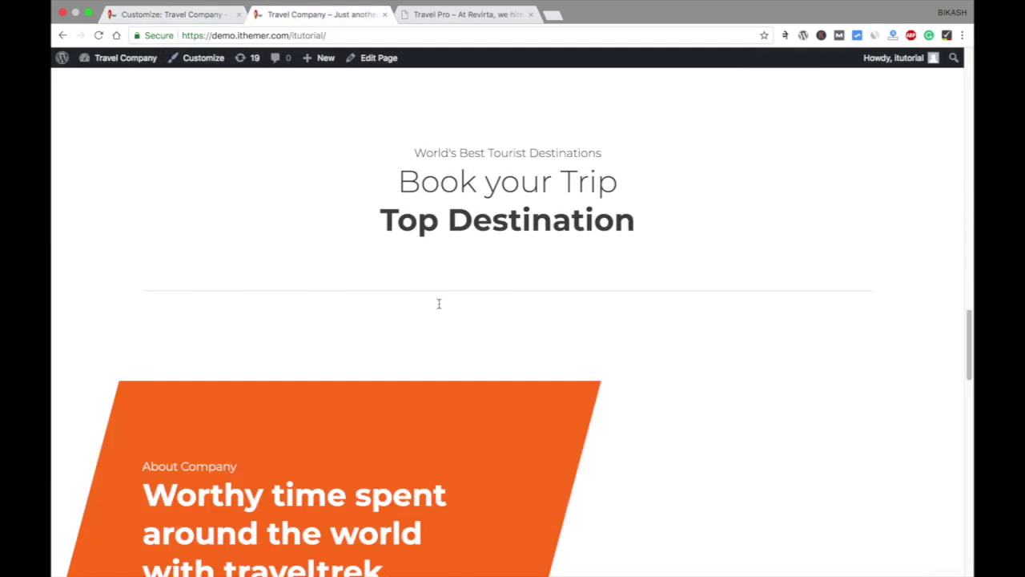
scroll(439, 307, up, 20)
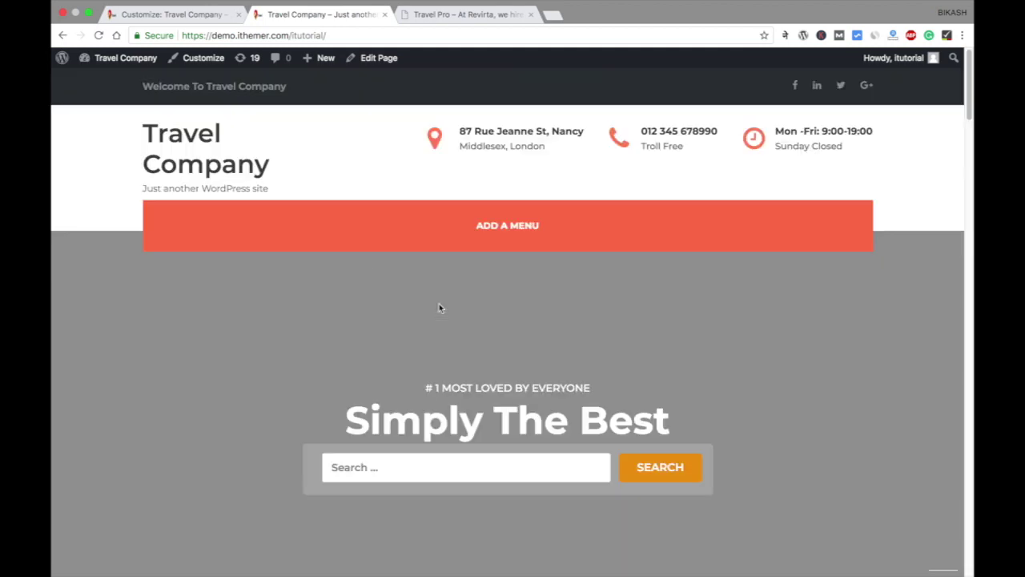
click(172, 15)
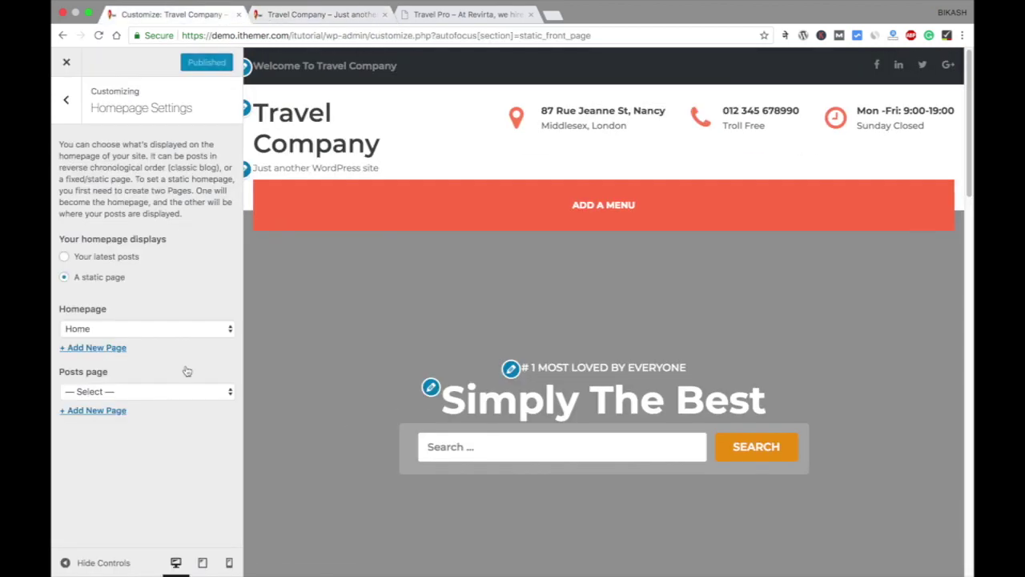
Close the customizer and import the theme's demo data with One Click Demo Import.
click(69, 63)
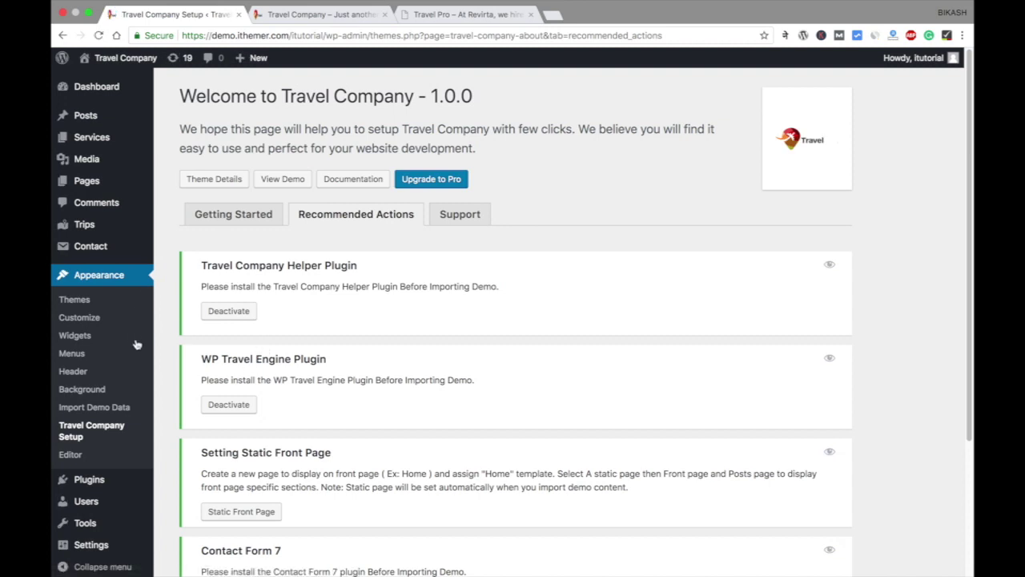
click(97, 409)
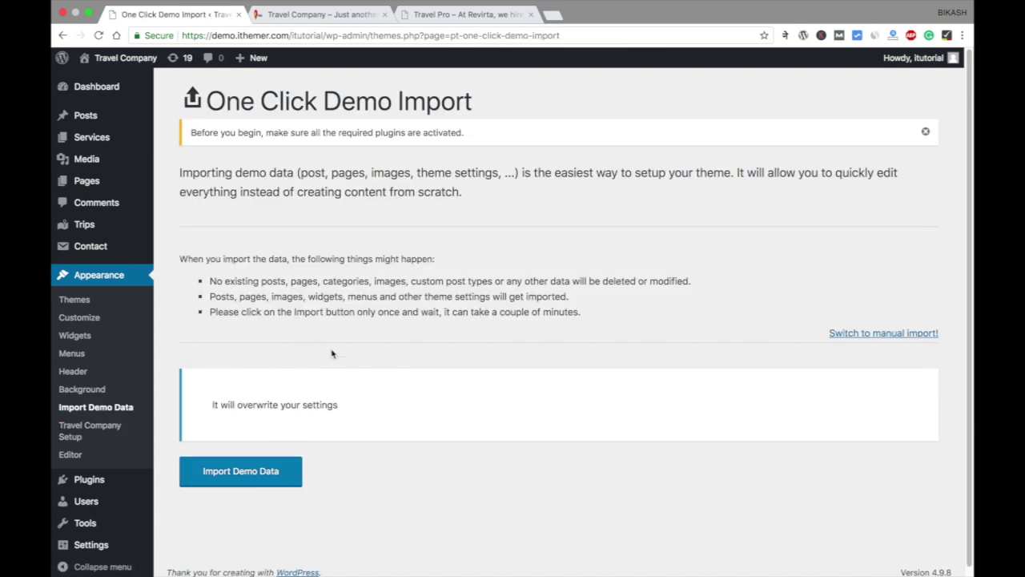
click(265, 471)
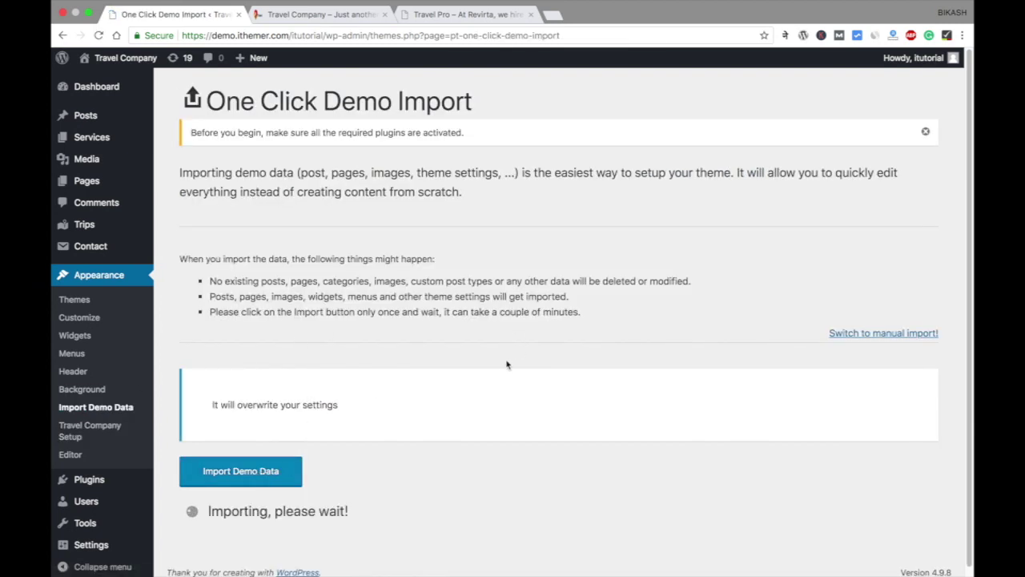
scroll(496, 439, down, 1)
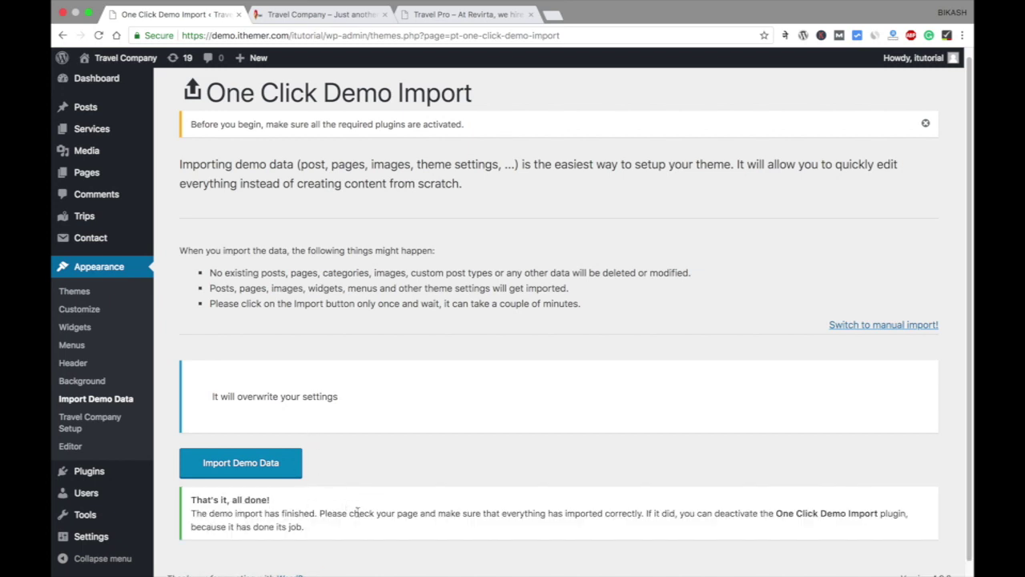
Reload the site's front page and examine the header, navigation menu, banner and About Company section after the import.
click(320, 14)
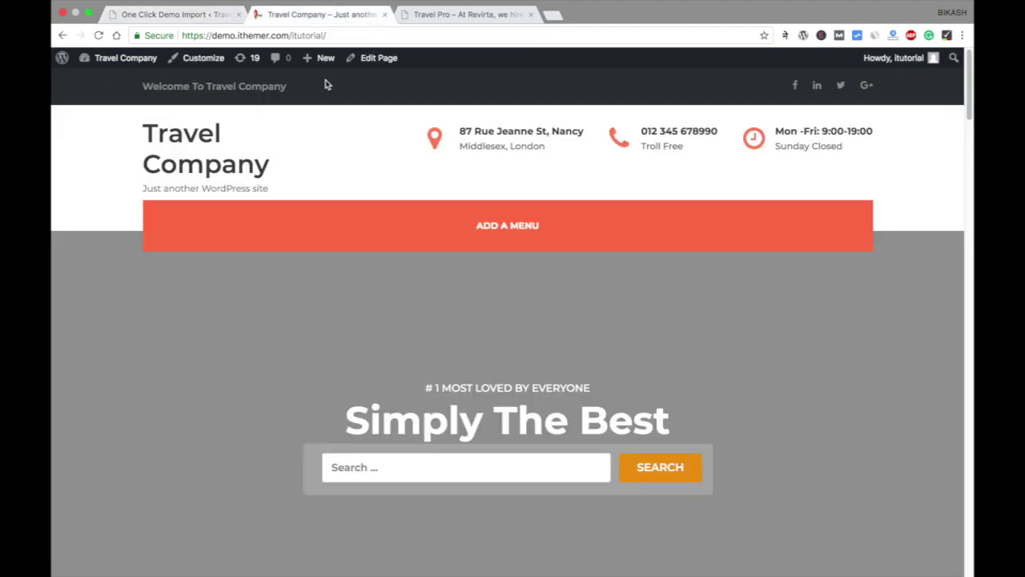
click(98, 36)
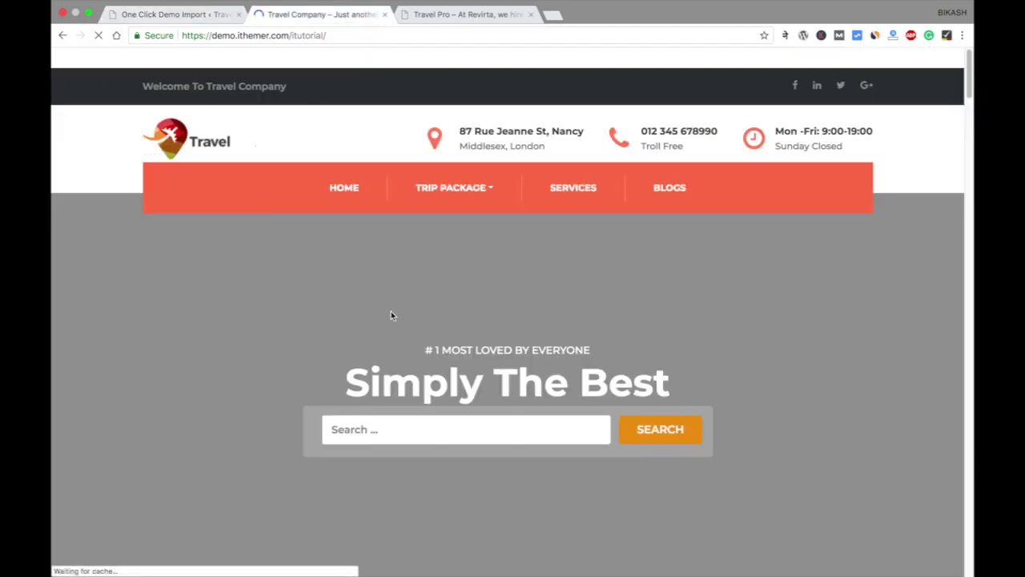
scroll(566, 262, down, 10)
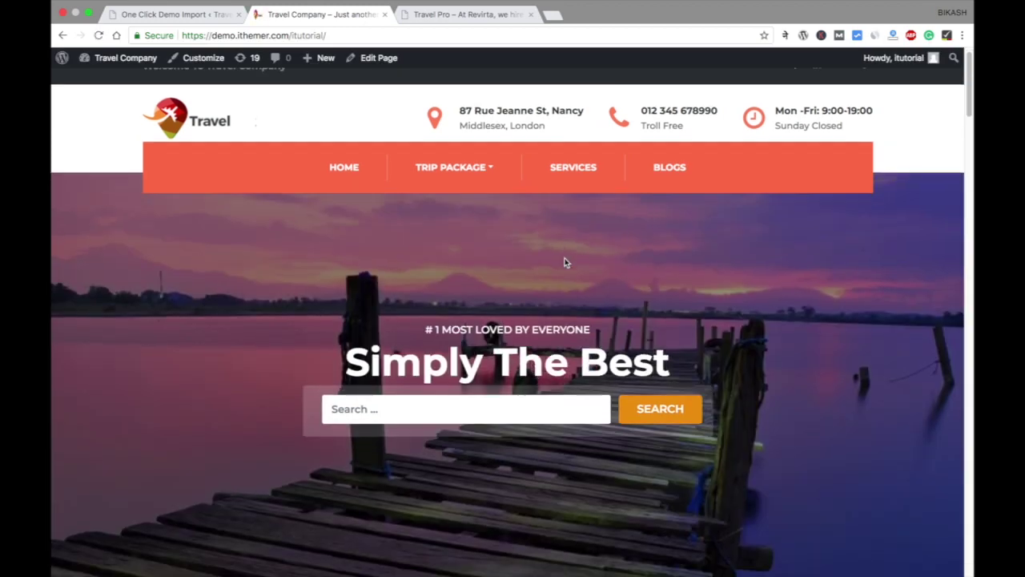
scroll(587, 244, up, 10)
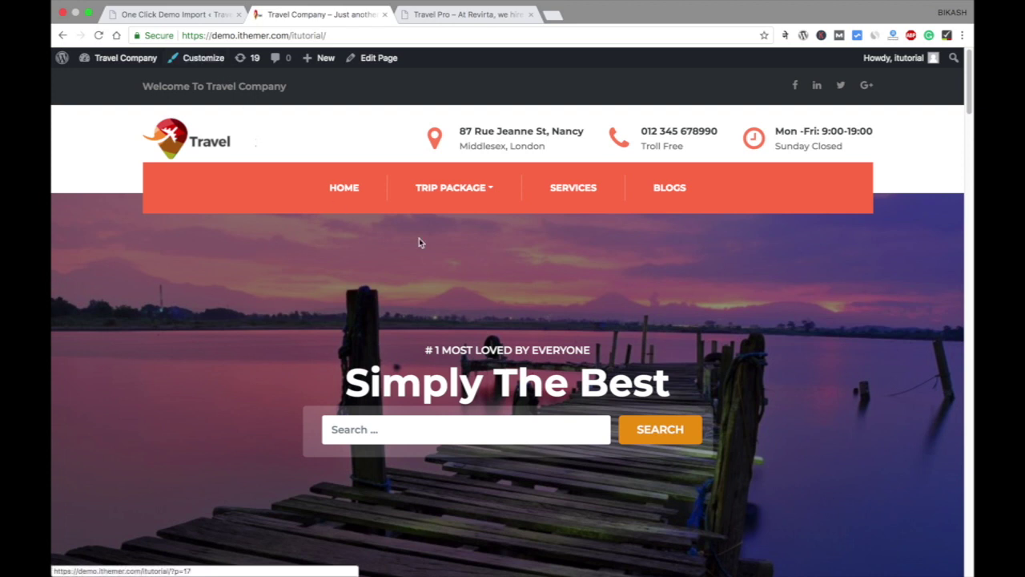
scroll(437, 245, down, 3)
scroll(439, 241, down, 5)
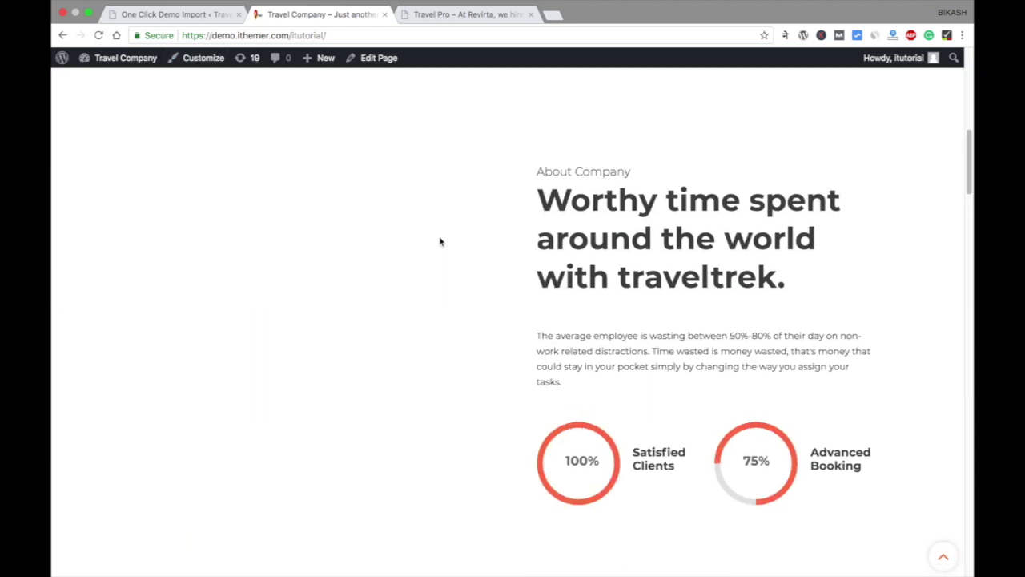
scroll(440, 240, up, 8)
Recheck the demo import page, then review the site's front page down to the footer and back up.
click(176, 14)
scroll(60, 334, up, 1)
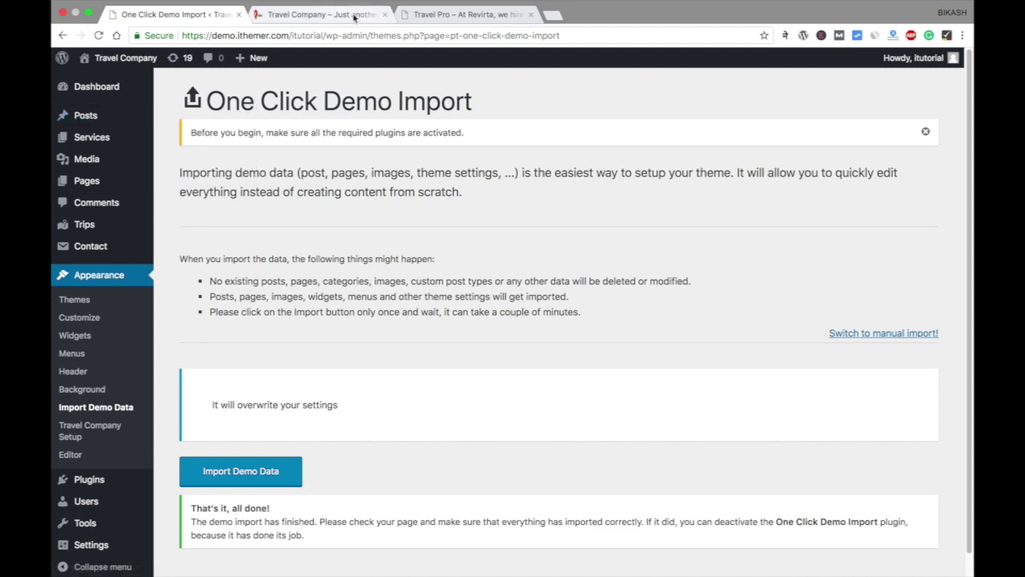
click(320, 15)
scroll(433, 256, down, 10)
scroll(433, 257, up, 5)
scroll(434, 253, down, 10)
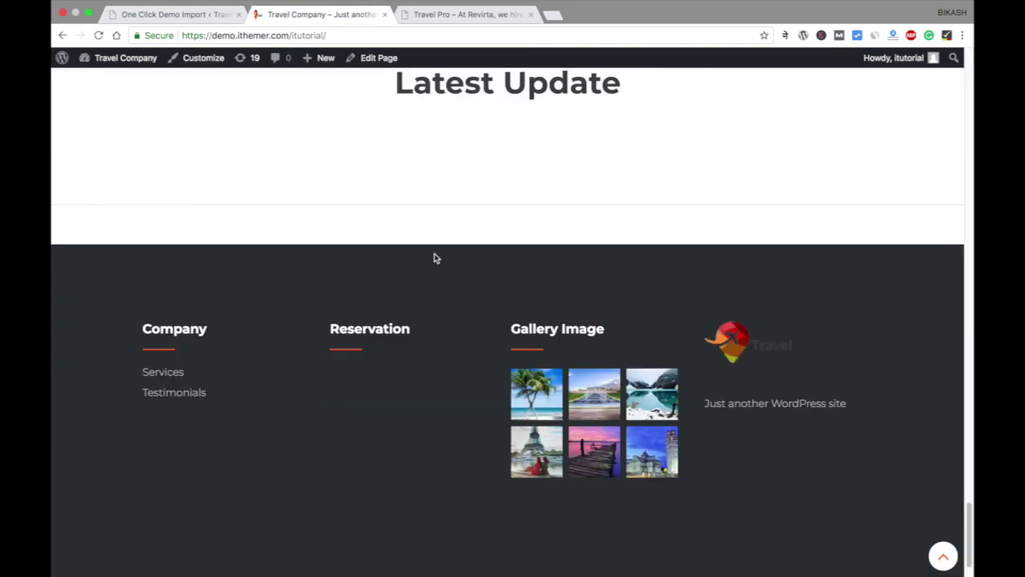
scroll(434, 253, up, 15)
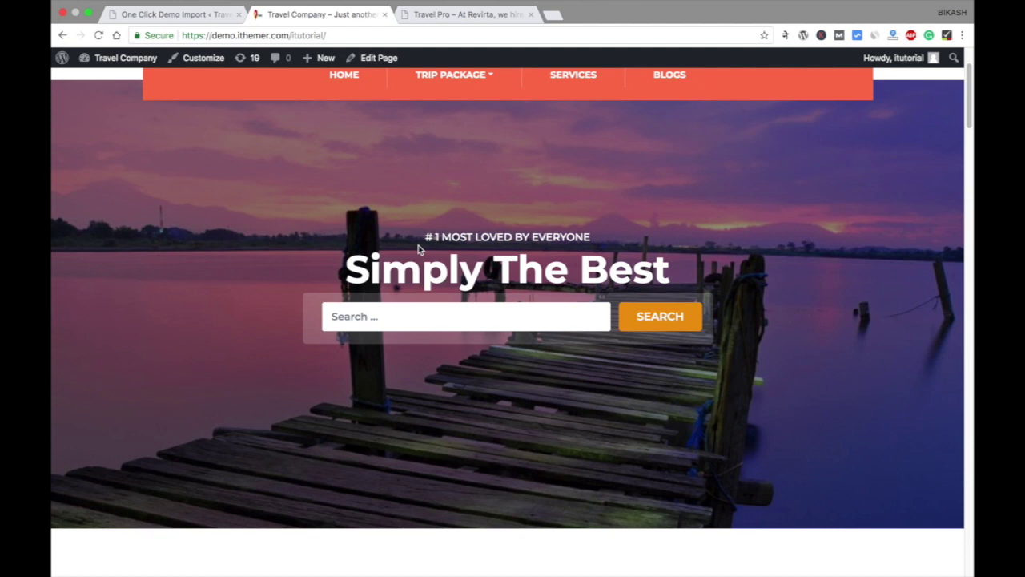
scroll(432, 256, up, 2)
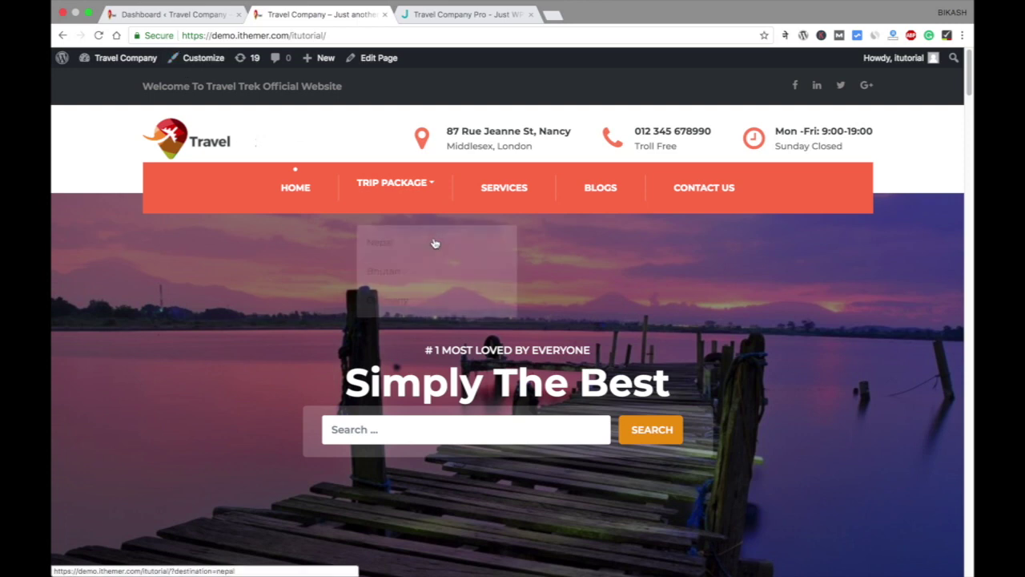
Examine the front page's popular destinations, trip booking and clients experience sections.
scroll(597, 298, down, 15)
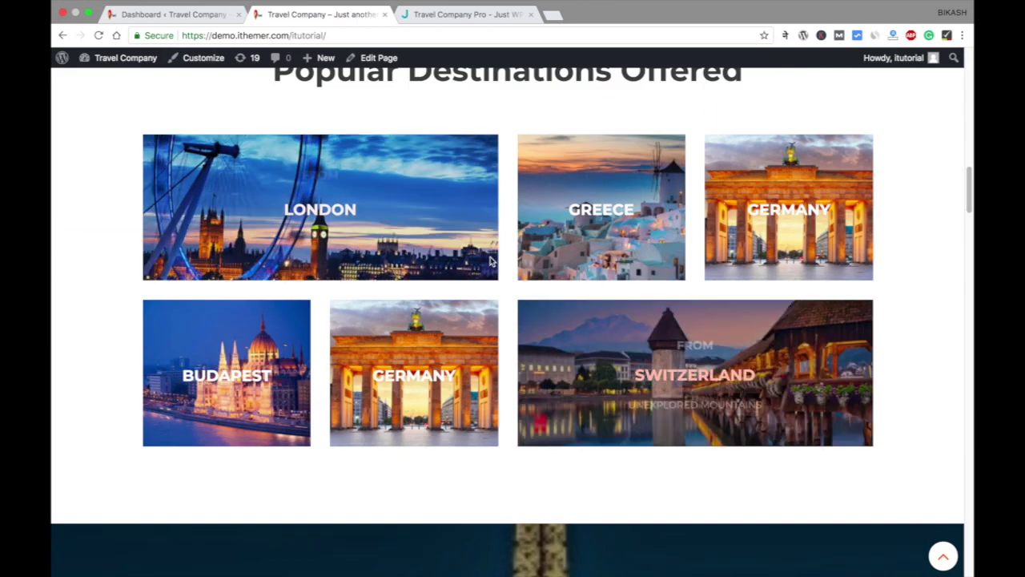
scroll(563, 333, down, 15)
scroll(528, 313, down, 20)
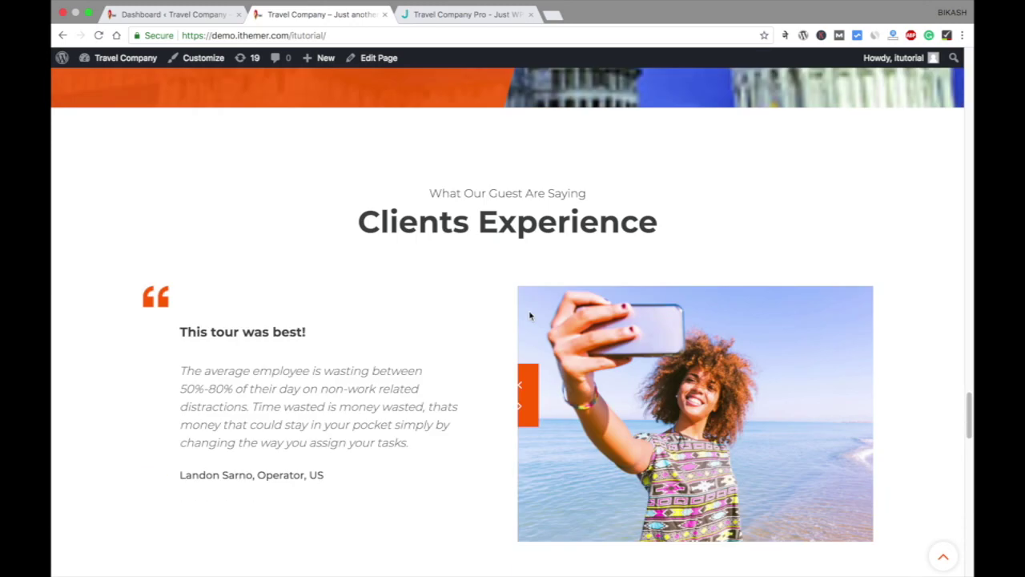
scroll(528, 315, up, 20)
scroll(529, 315, up, 5)
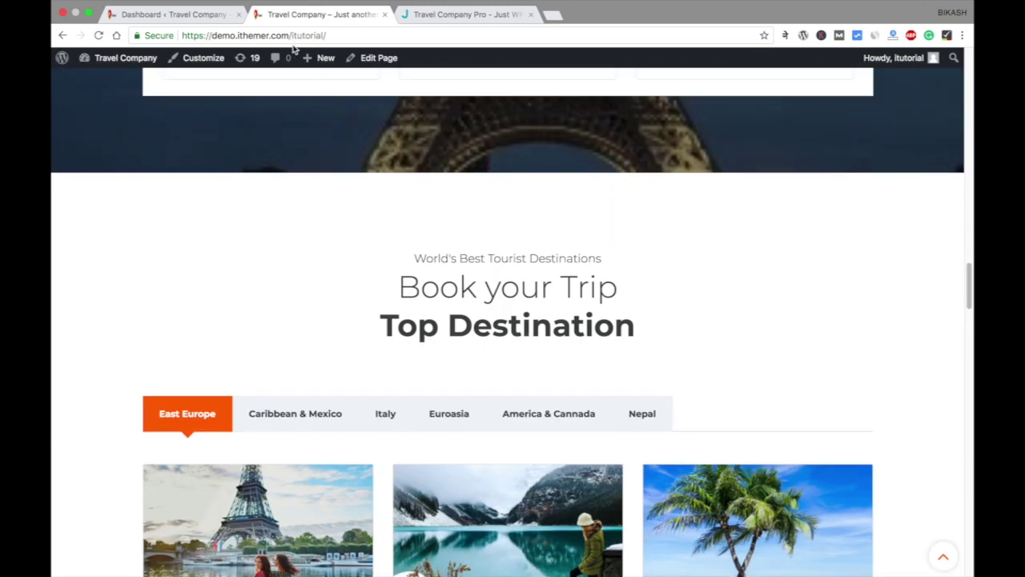
Open the theme customizer from the dashboard and review the front page preview through to the Clients Experience section.
click(200, 18)
mouse_move(120, 323)
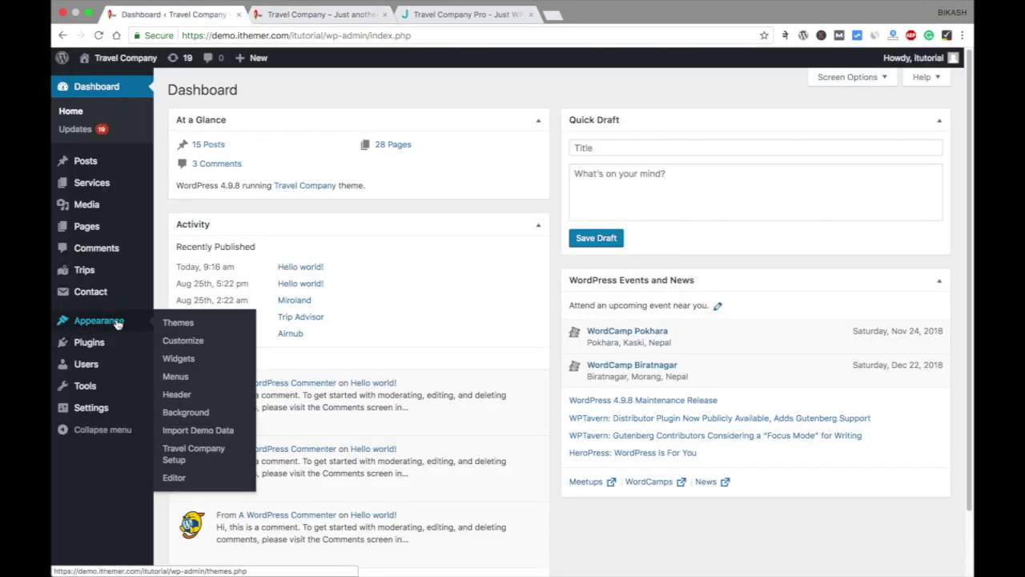
click(172, 342)
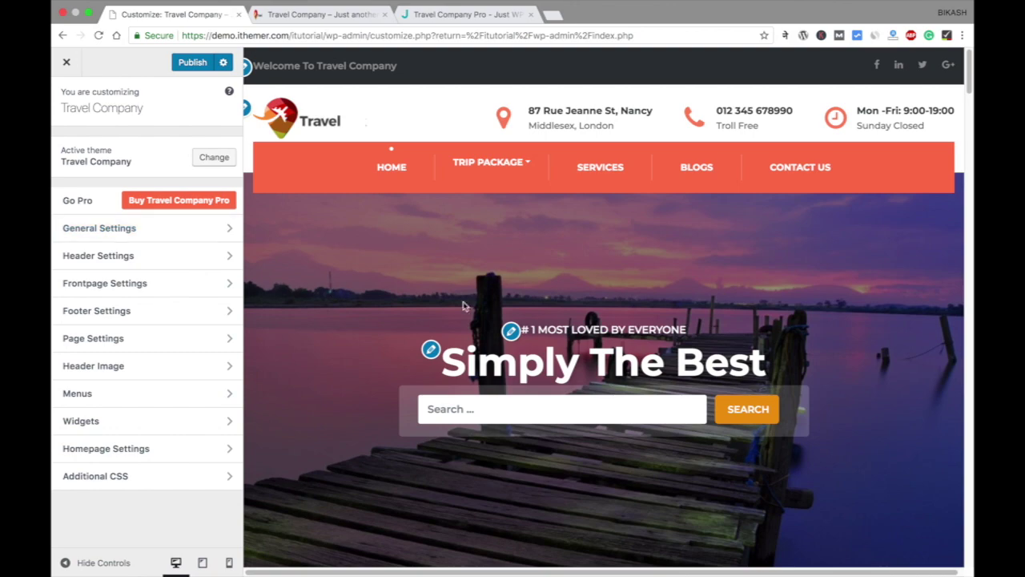
scroll(494, 288, down, 20)
scroll(507, 288, down, 15)
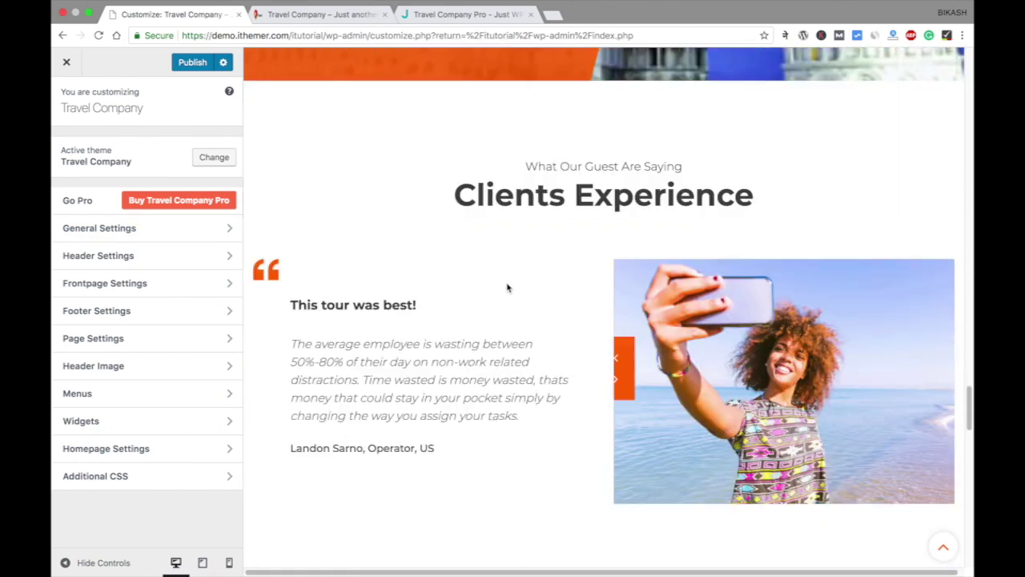
scroll(508, 275, up, 10)
scroll(508, 275, up, 20)
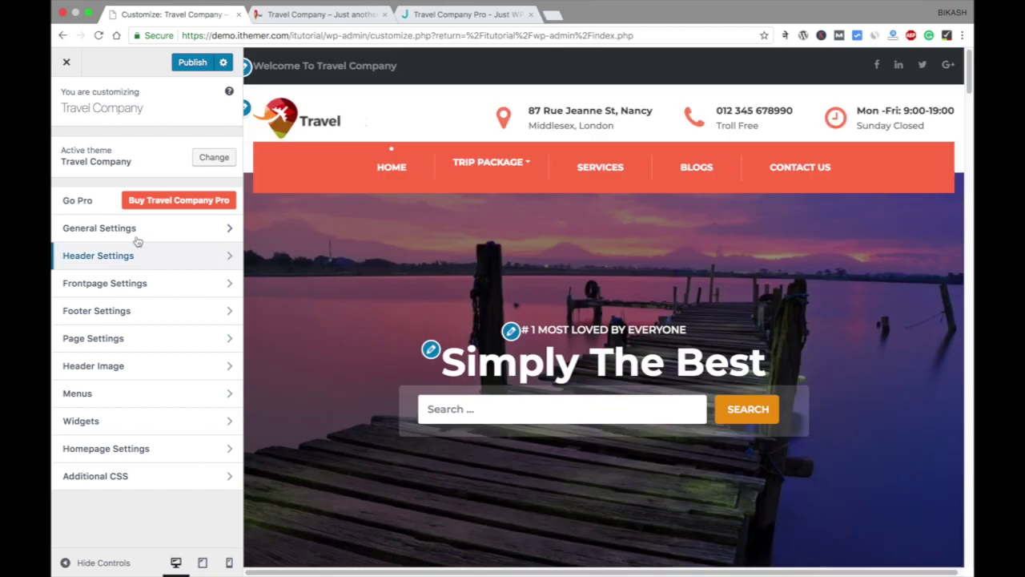
Review the Site Identity options under General Settings and browse the media library for a site icon, leaving it unselected.
click(135, 232)
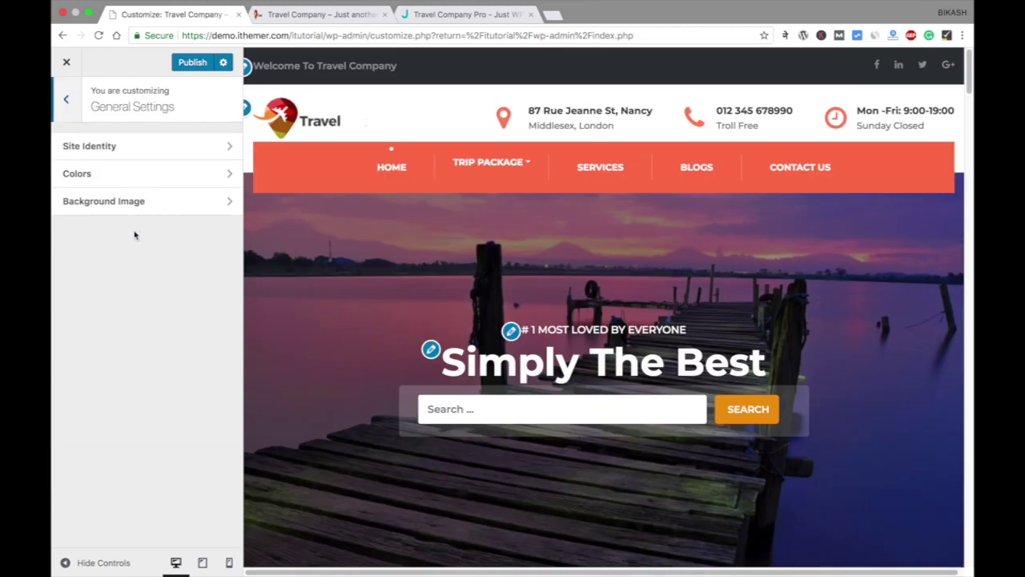
click(144, 148)
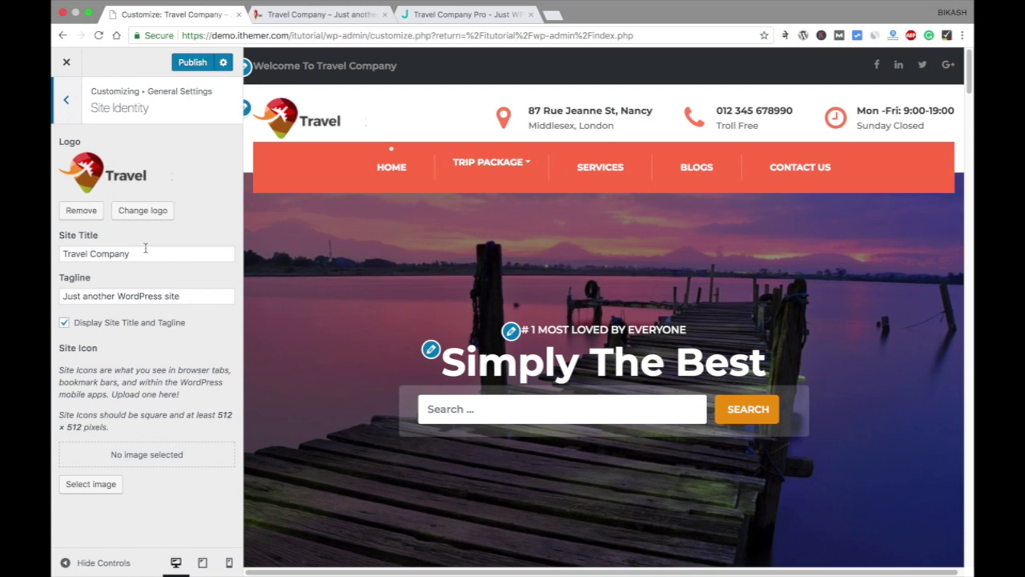
click(112, 487)
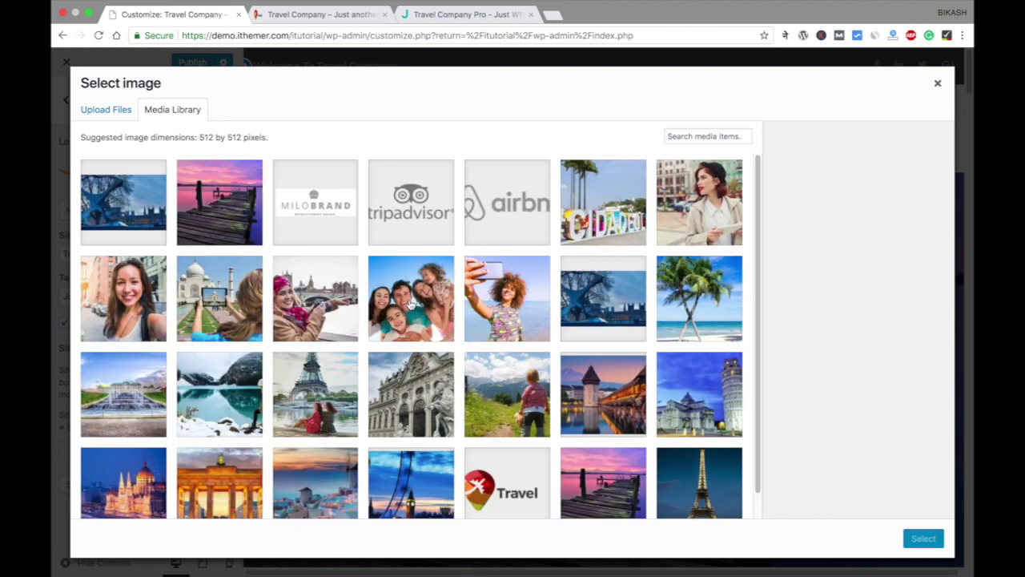
scroll(411, 304, down, 1)
scroll(411, 303, up, 1)
click(937, 84)
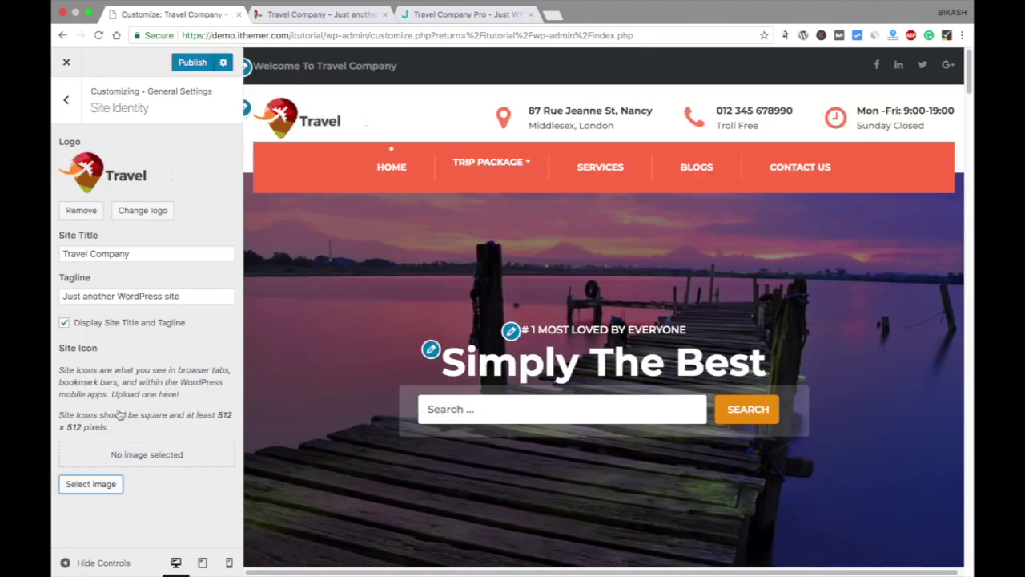
Review the Colors and Background Image options under General Settings, then return to the customizer's main list.
click(66, 99)
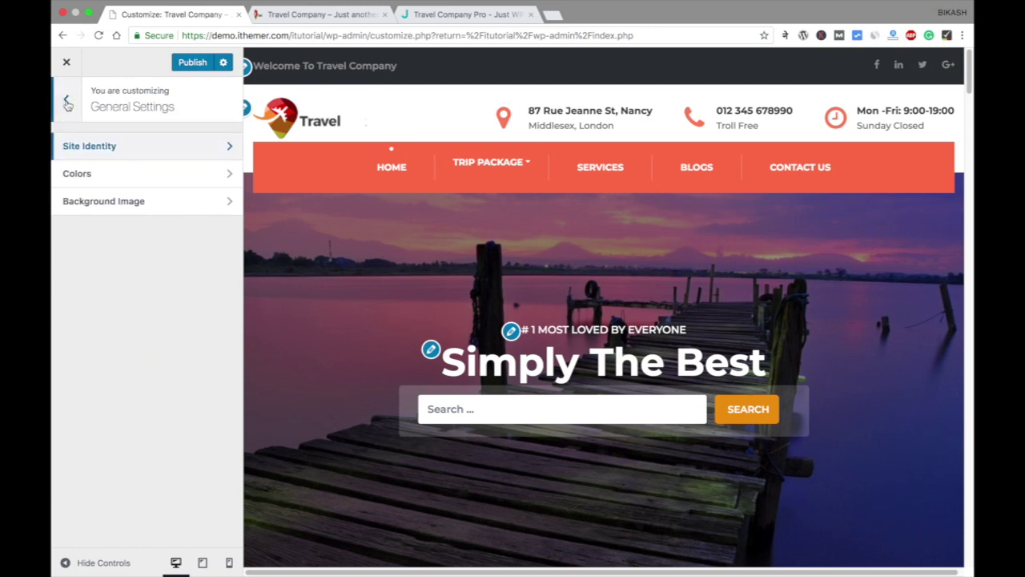
click(92, 175)
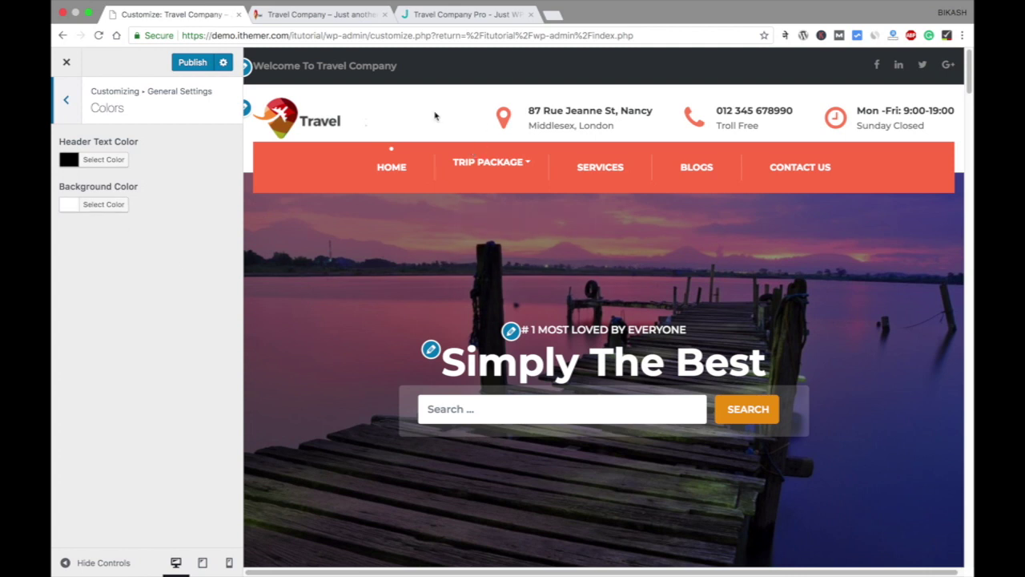
click(73, 103)
click(132, 200)
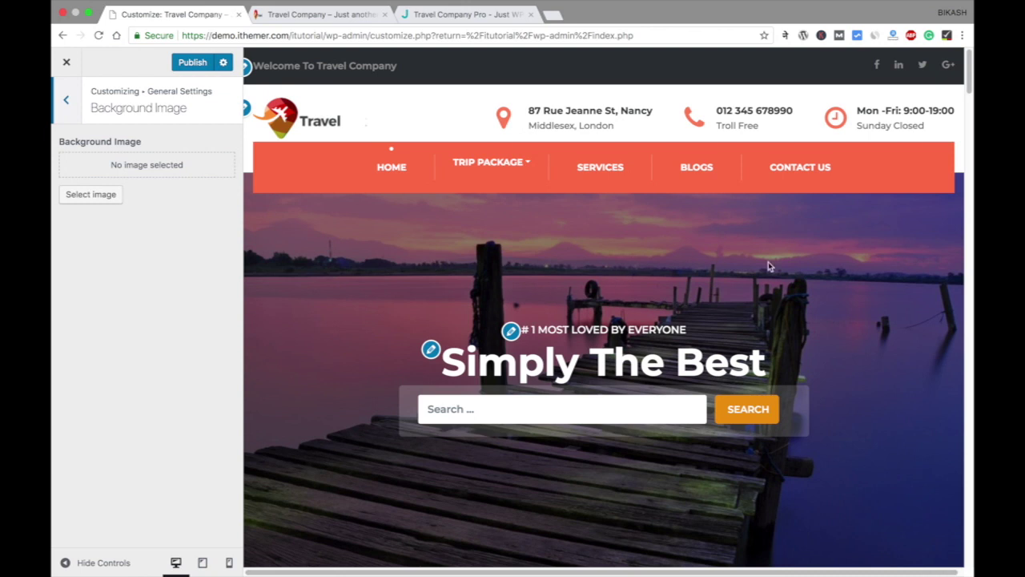
click(62, 110)
click(62, 109)
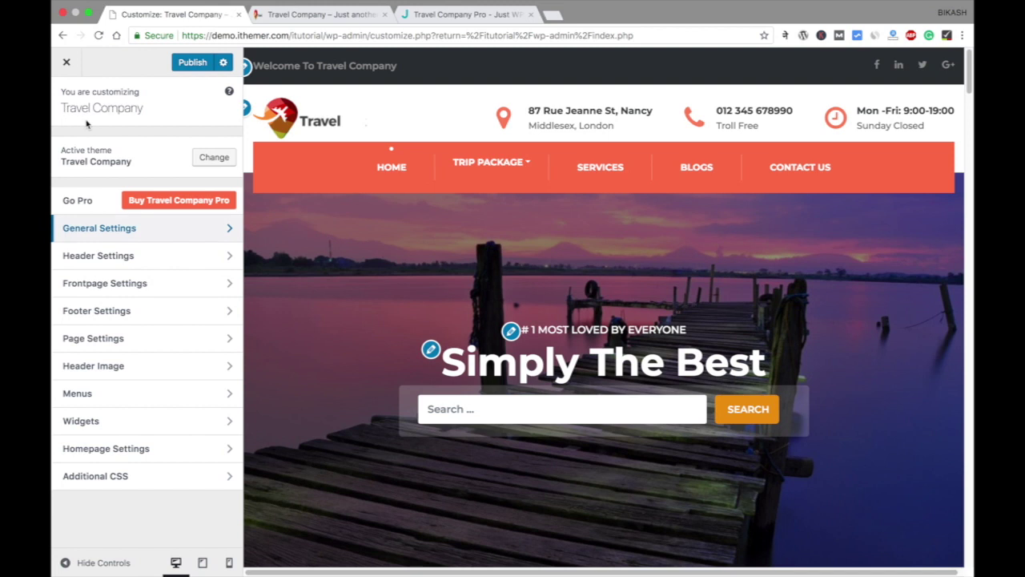
Set the Top Header Section's welcome text to "Welcome message!".
click(137, 261)
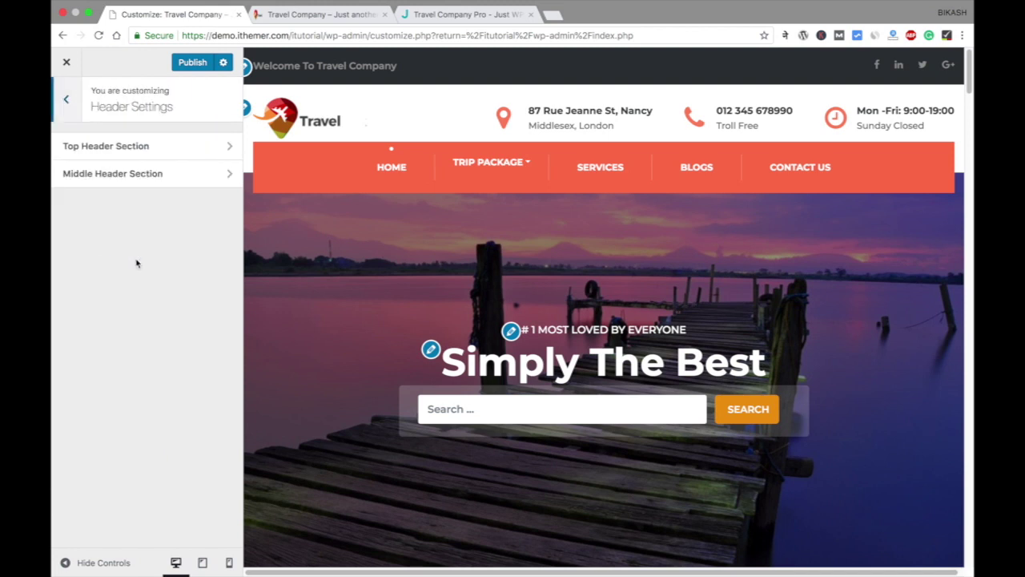
click(135, 147)
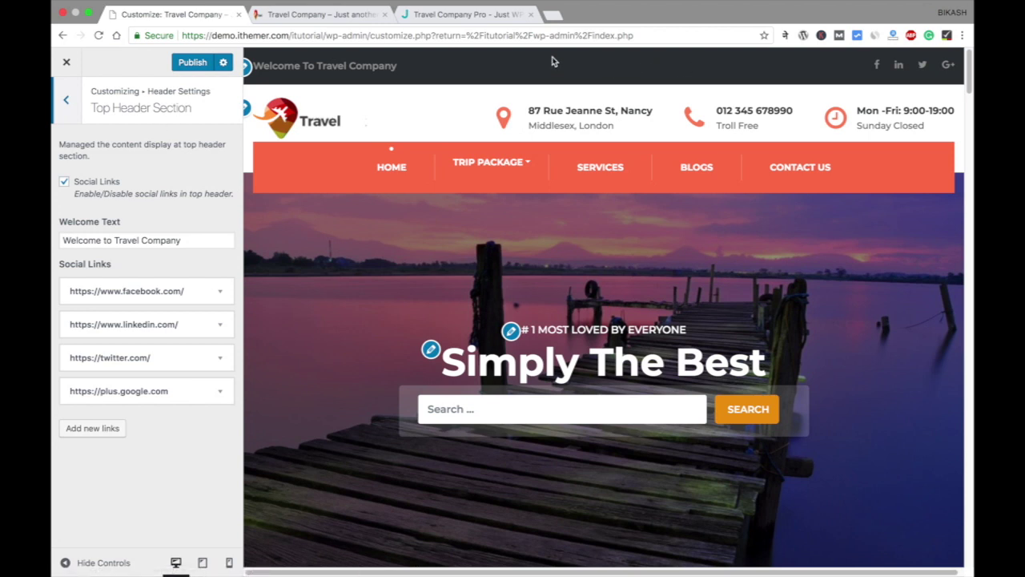
drag(186, 241, 66, 232)
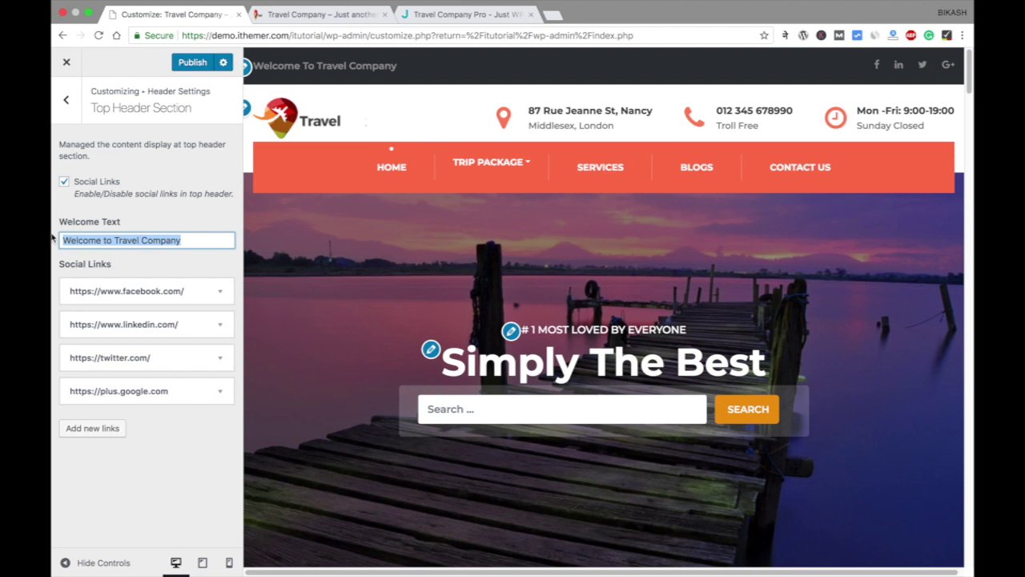
text(Welcome)
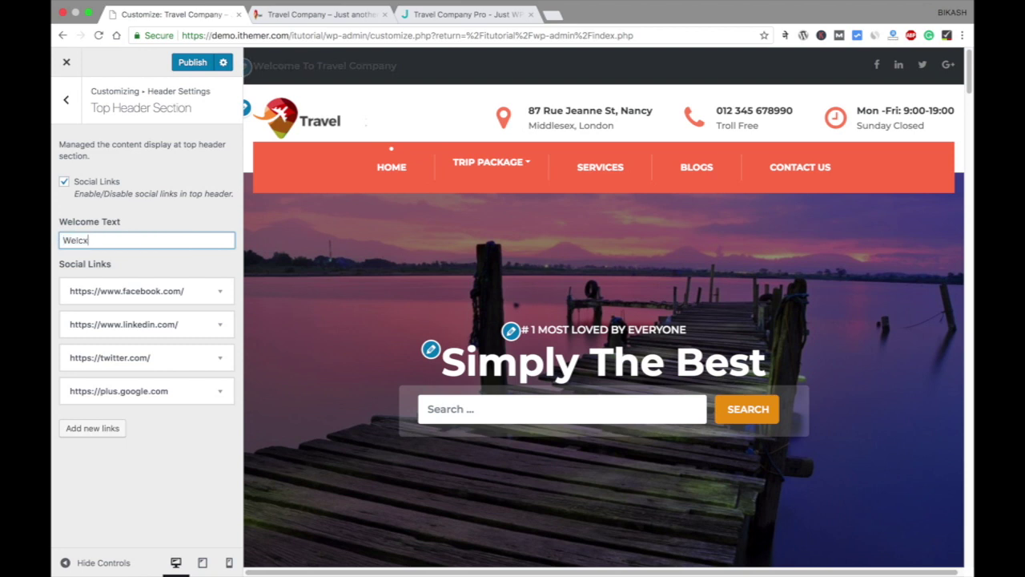
key(BackSpace)
key(BackSpace)
key(BackSpace)
text(x)
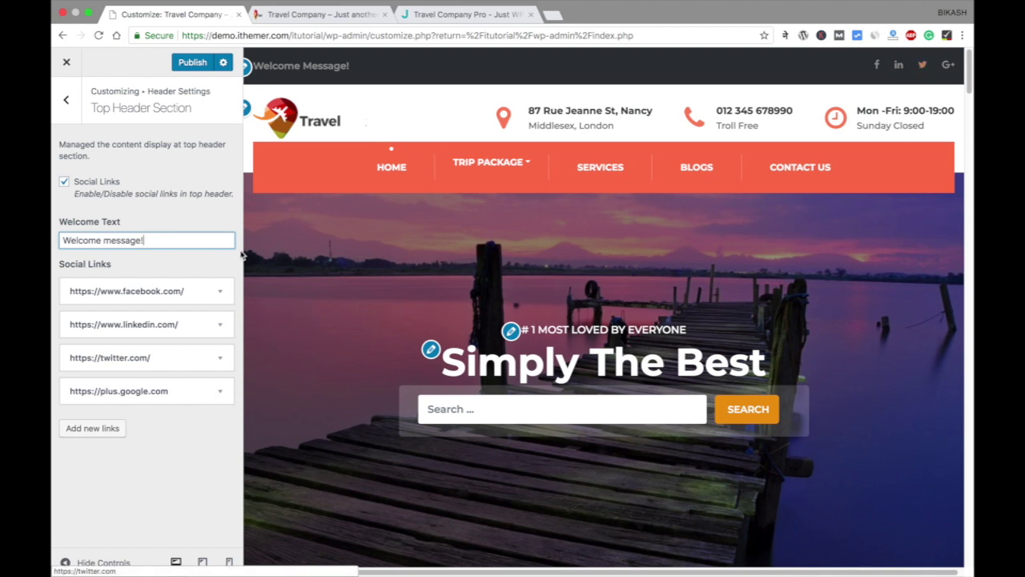
Check the Facebook entry in the top header's social links and add a new blank link.
click(221, 292)
click(222, 299)
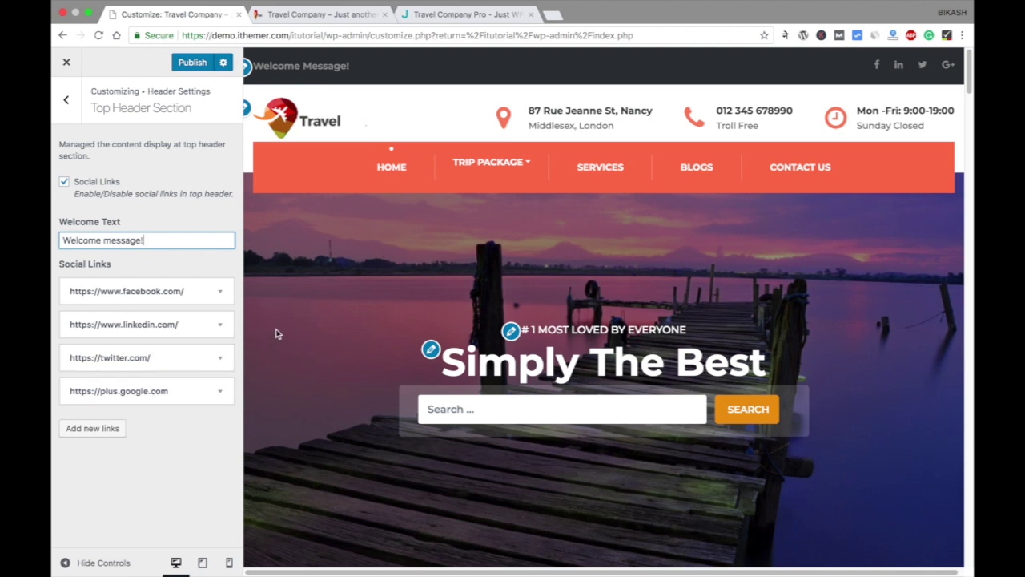
click(92, 427)
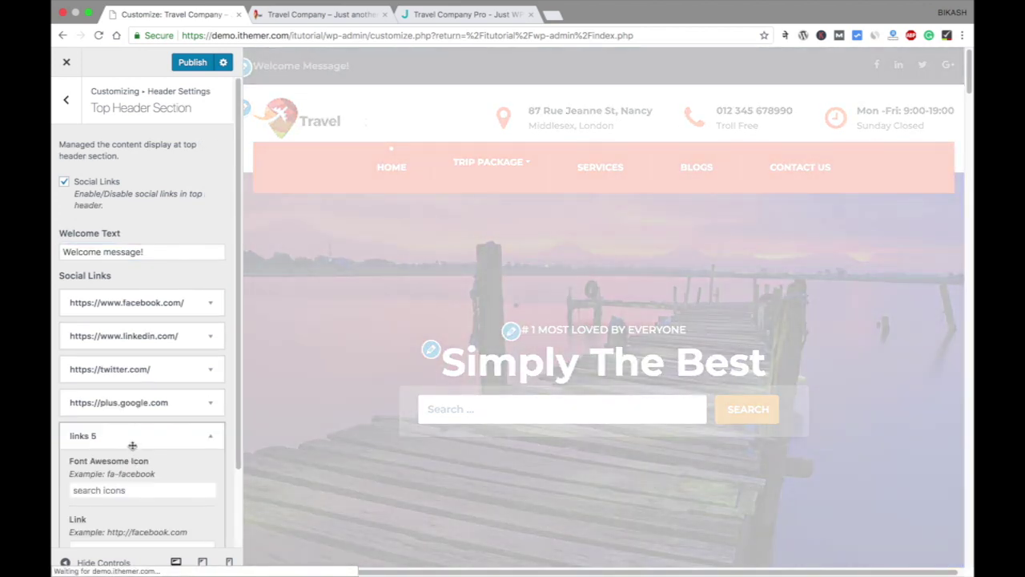
click(71, 105)
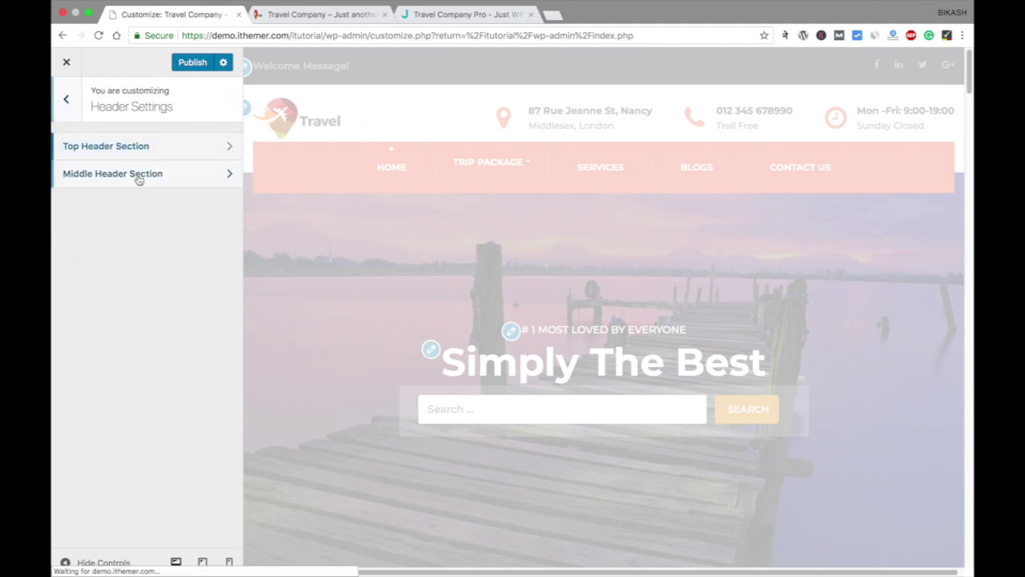
Review the Middlesex, London, Troll Free and Sunday Closed location items in the Middle Header Section.
click(137, 176)
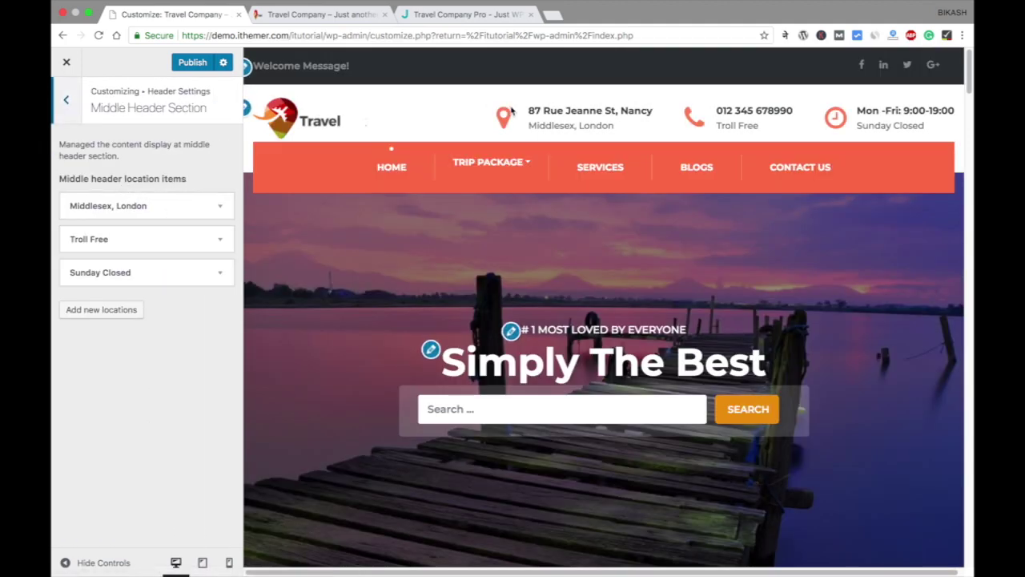
click(222, 209)
click(222, 209)
click(219, 243)
click(220, 243)
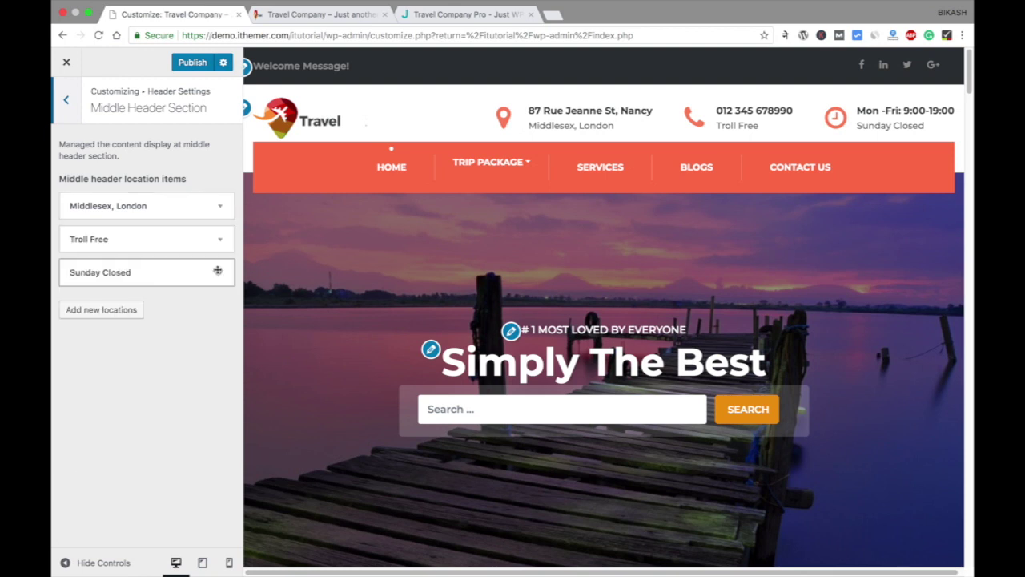
click(221, 274)
click(222, 275)
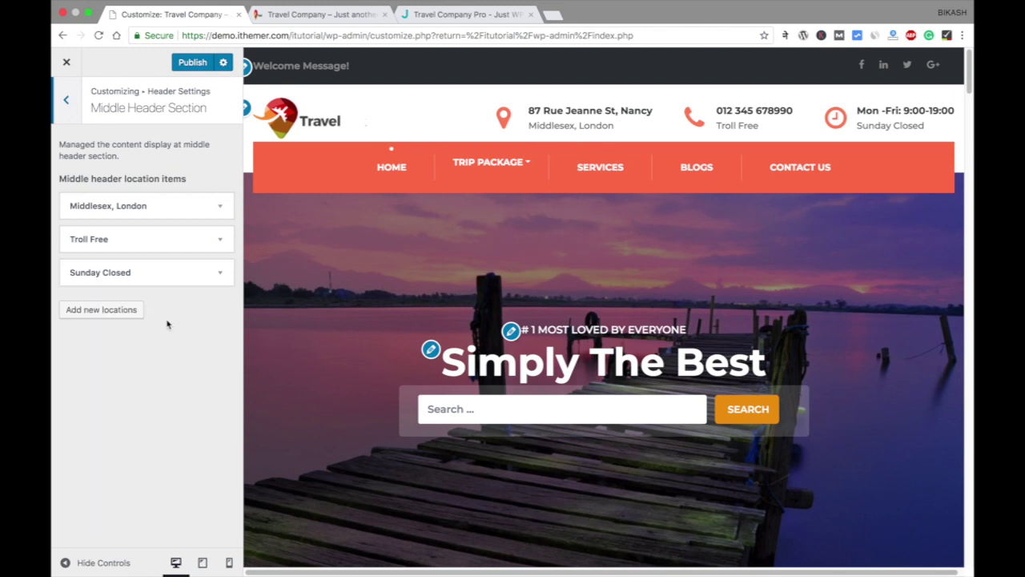
Add and remove a blank middle header location item, and publish the customizer changes.
click(130, 310)
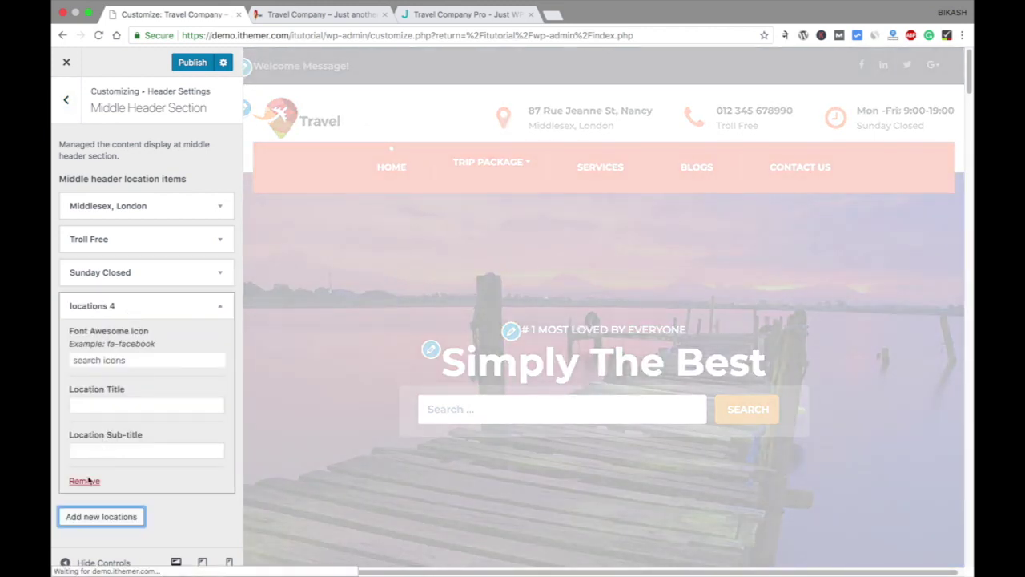
click(85, 480)
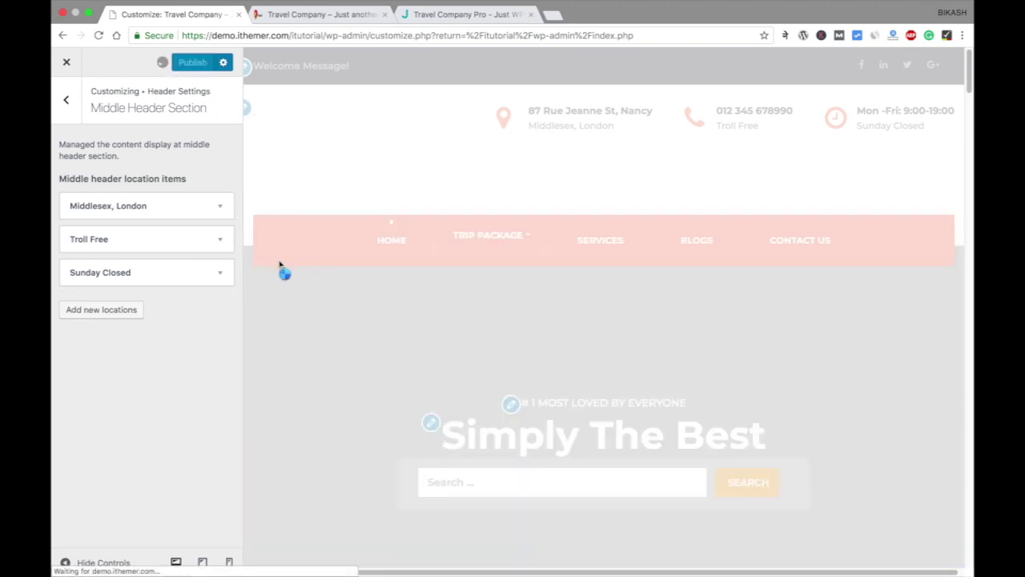
click(69, 103)
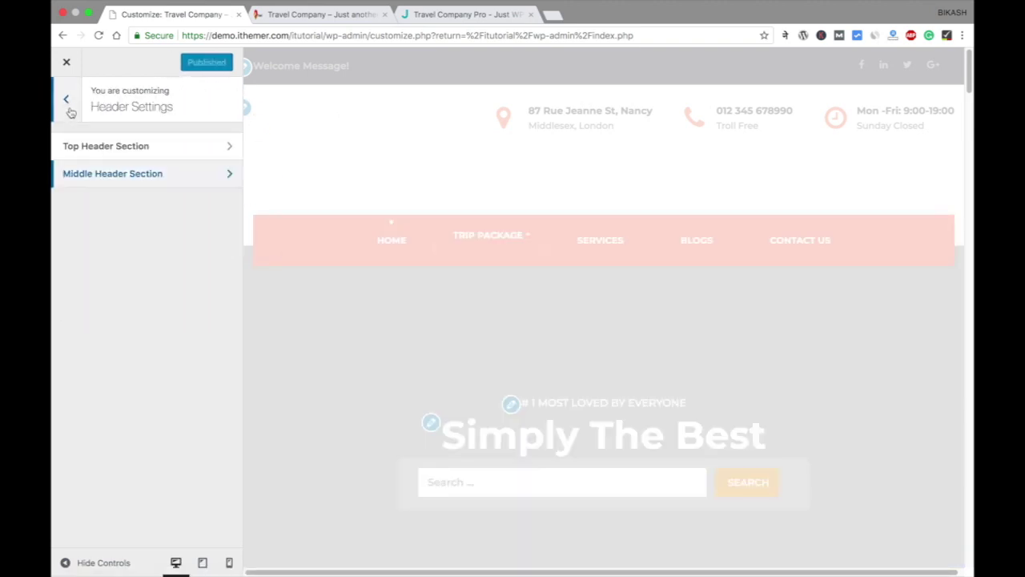
click(68, 104)
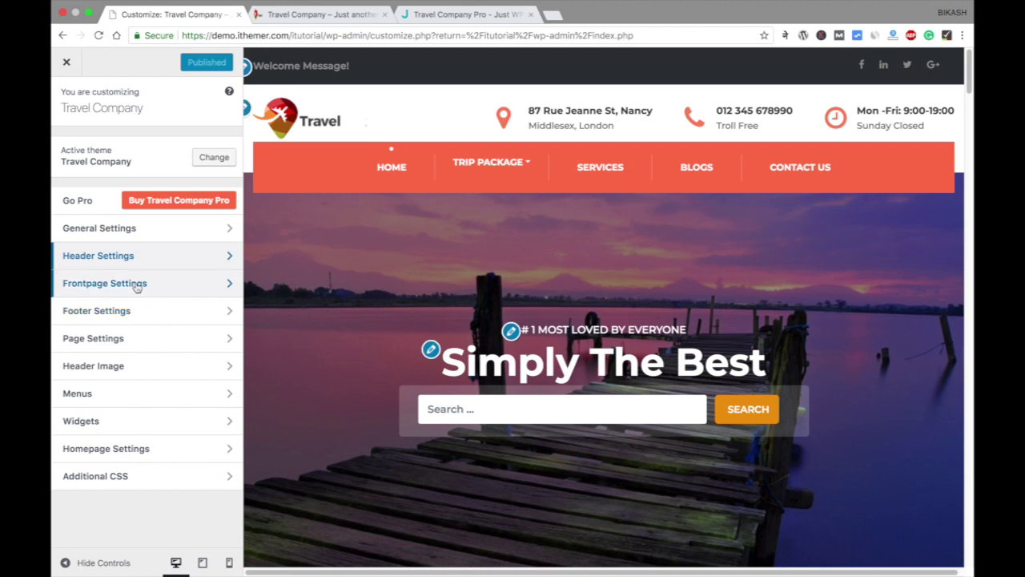
Open the Frontpage Settings and compare their list of sections with the front page preview.
click(152, 289)
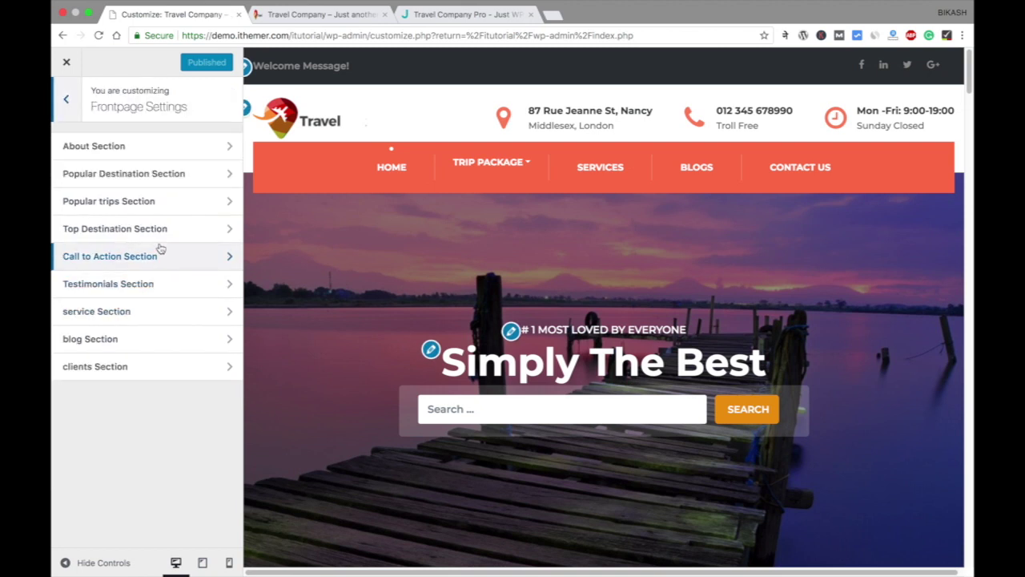
scroll(452, 271, down, 5)
scroll(463, 271, up, 5)
scroll(464, 270, down, 5)
scroll(464, 270, up, 5)
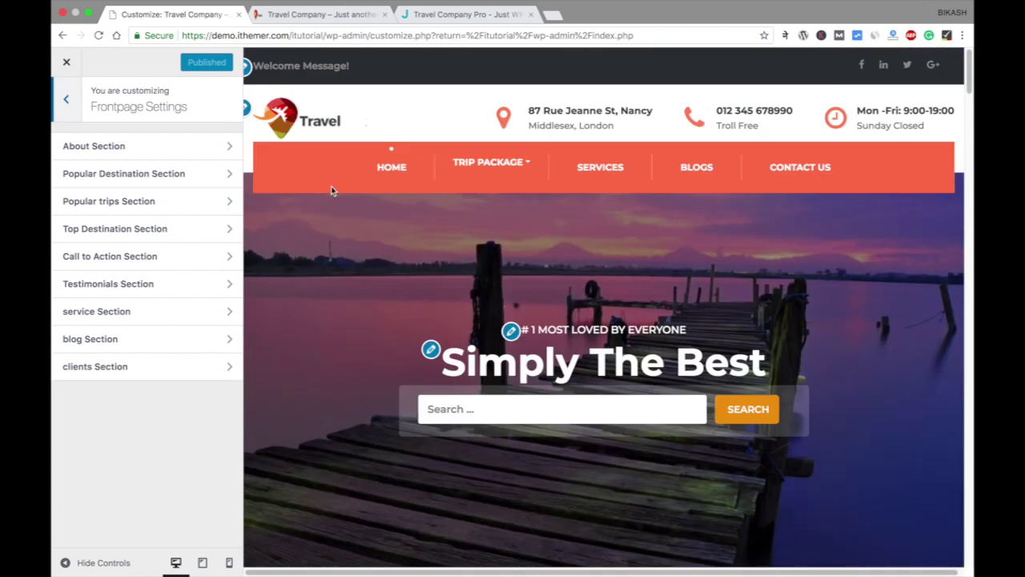
Turn the front page's About section off and on again, and check it in the preview.
click(193, 152)
click(64, 183)
click(64, 183)
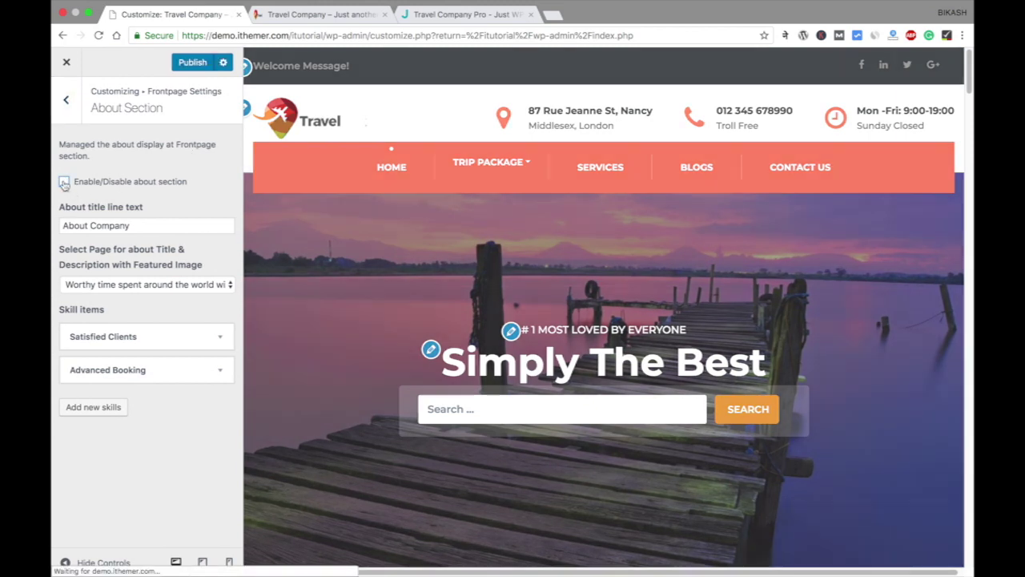
click(64, 182)
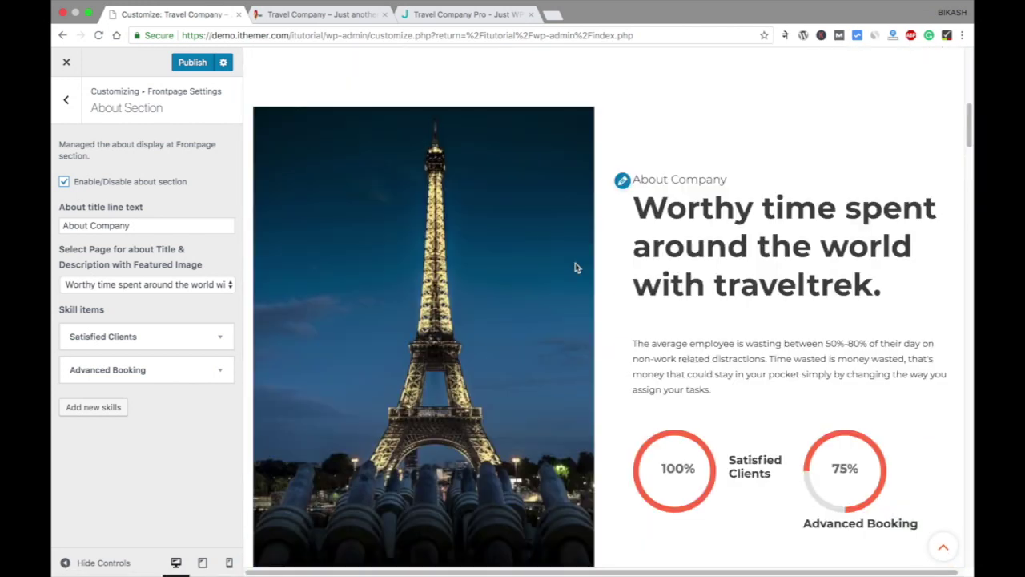
scroll(614, 260, down, 1)
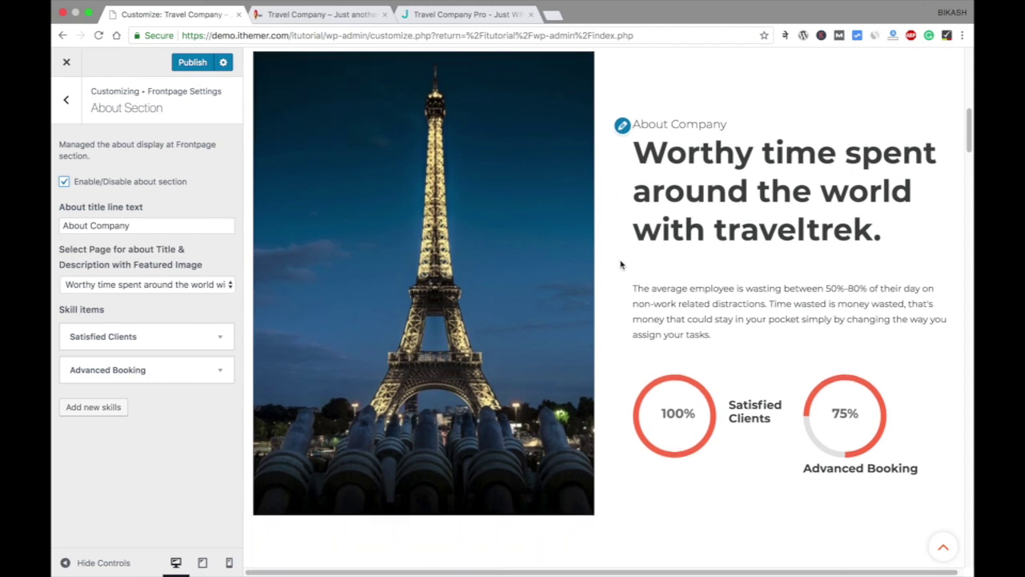
click(64, 183)
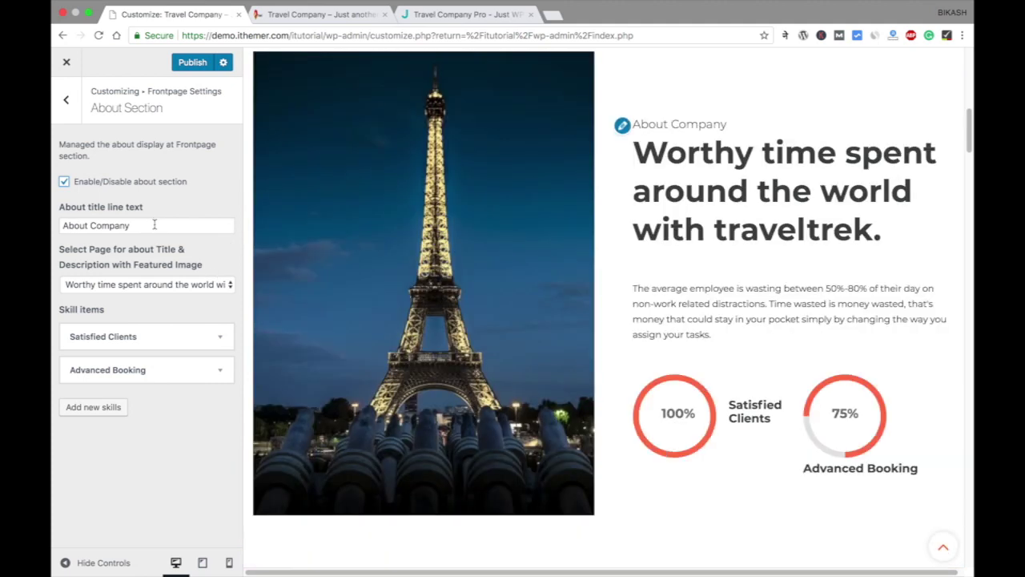
Review the About Section's title line text and the page chosen for its title, description and featured image.
drag(153, 225, 61, 224)
click(120, 227)
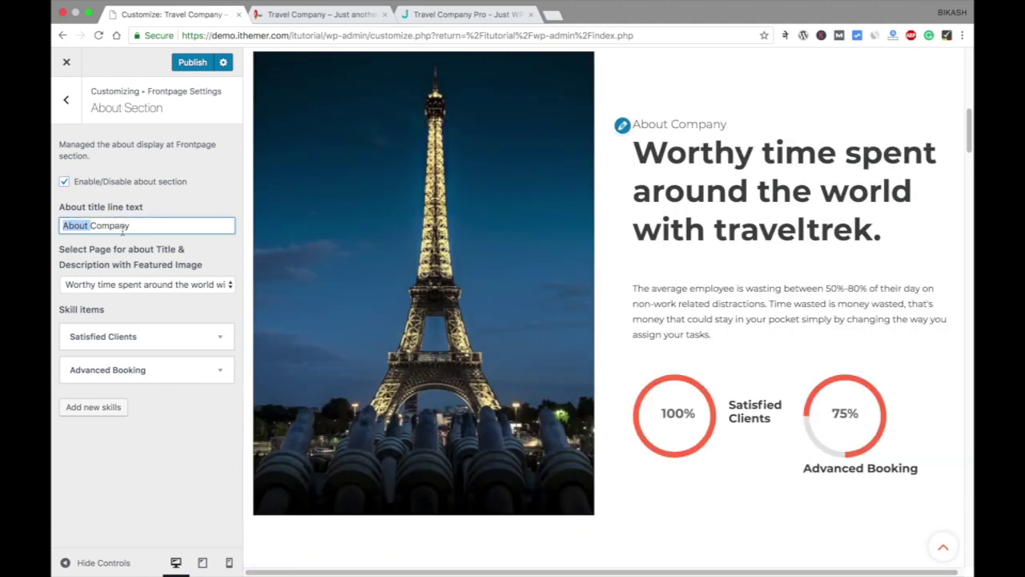
click(167, 286)
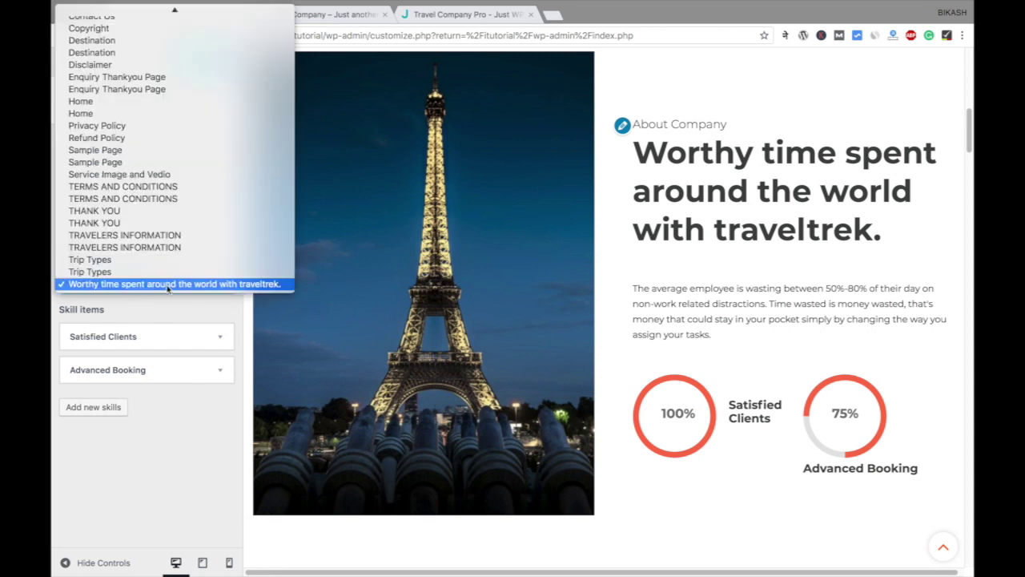
click(168, 285)
click(174, 287)
click(177, 284)
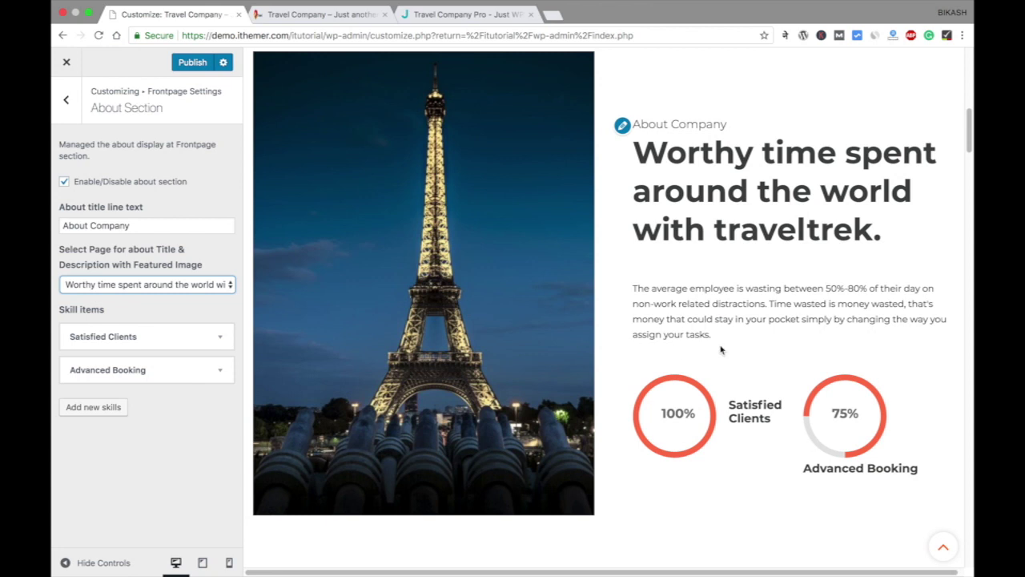
scroll(721, 349, down, 1)
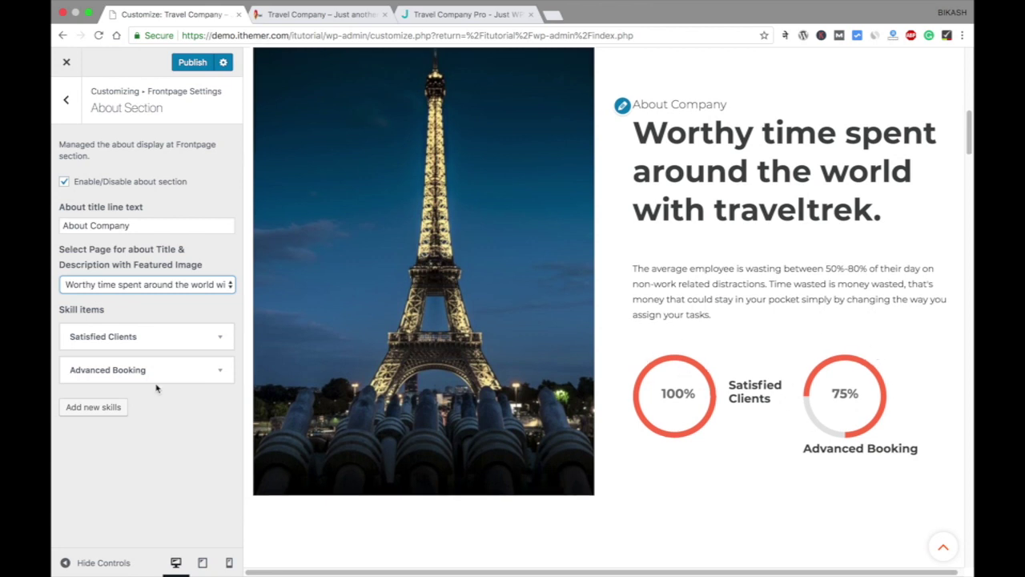
Check the Satisfied Clients skill item's settings, publish the About Section and return to the Frontpage Settings.
click(221, 339)
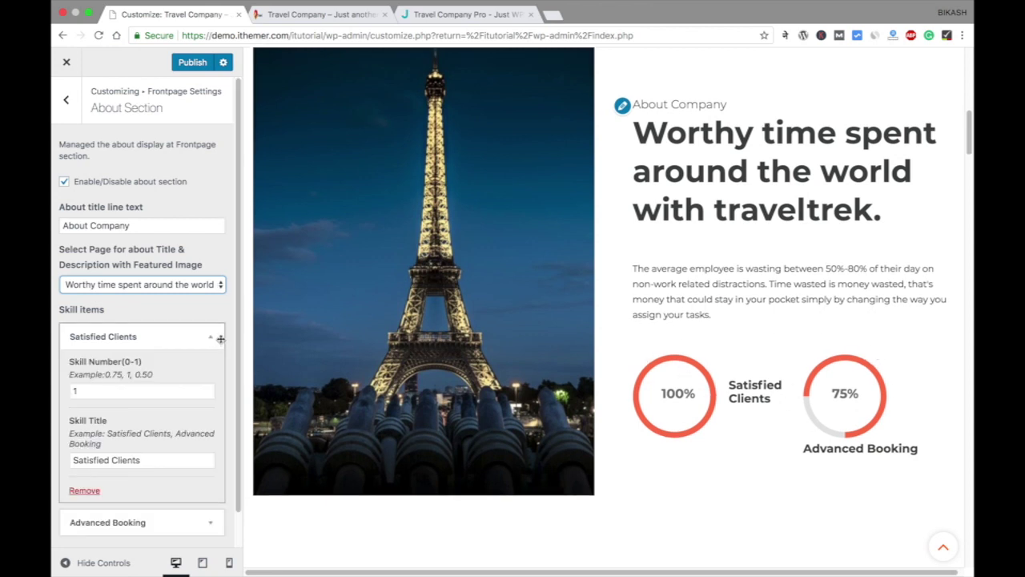
click(220, 338)
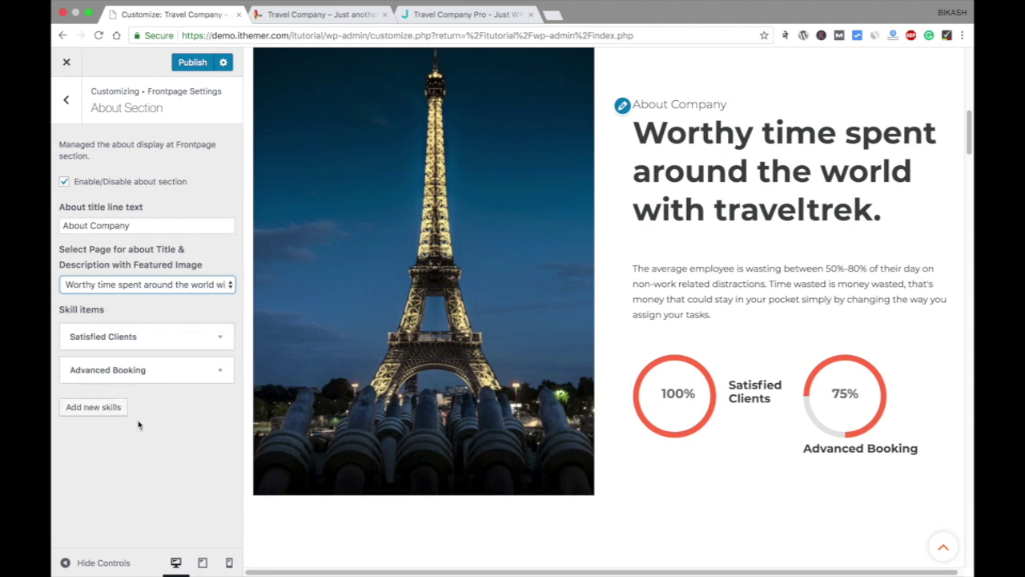
click(196, 62)
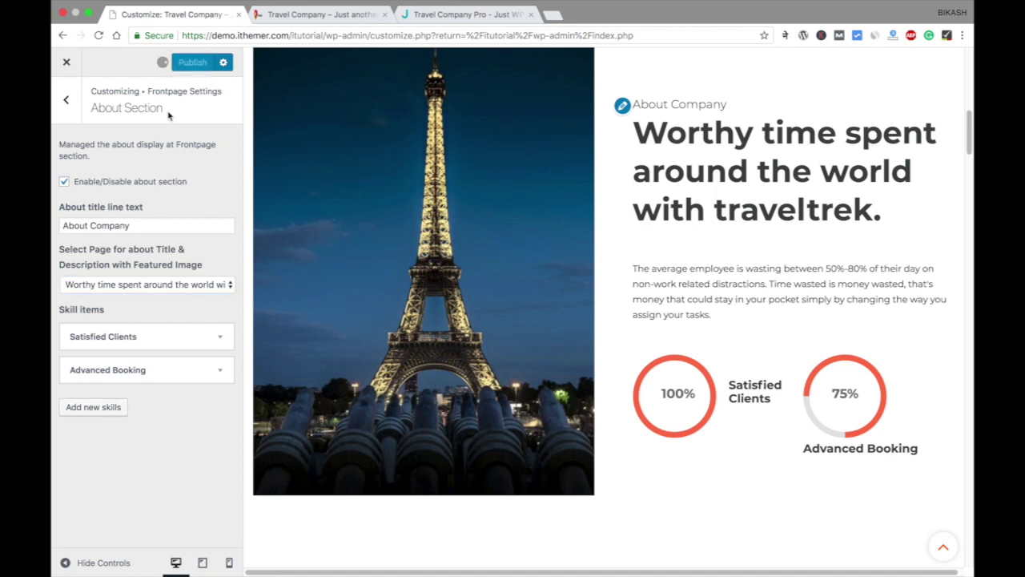
click(67, 100)
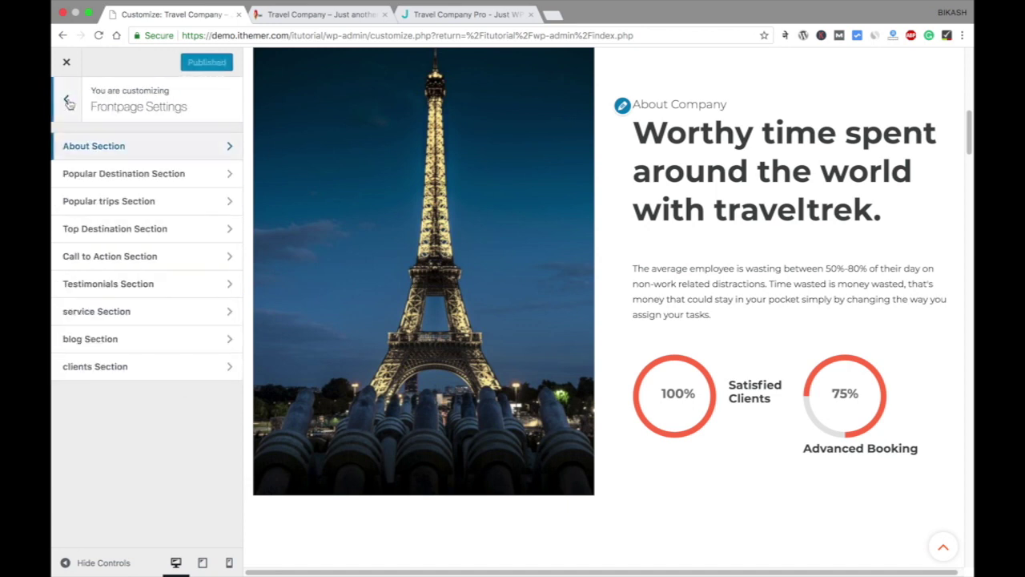
Open the Popular Destination Section and compare its title and destination settings with the front page preview.
click(191, 181)
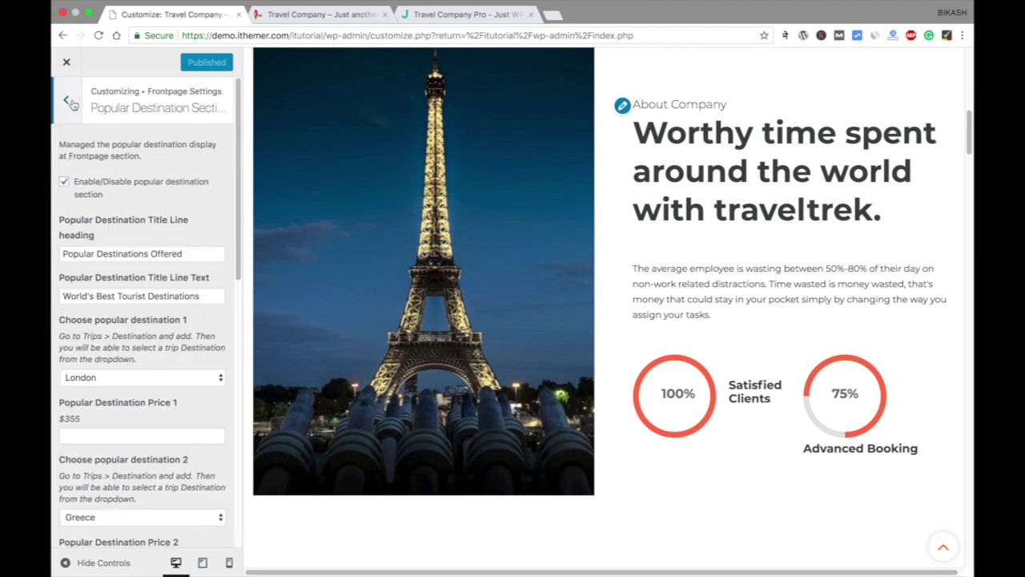
click(67, 101)
scroll(721, 272, down, 5)
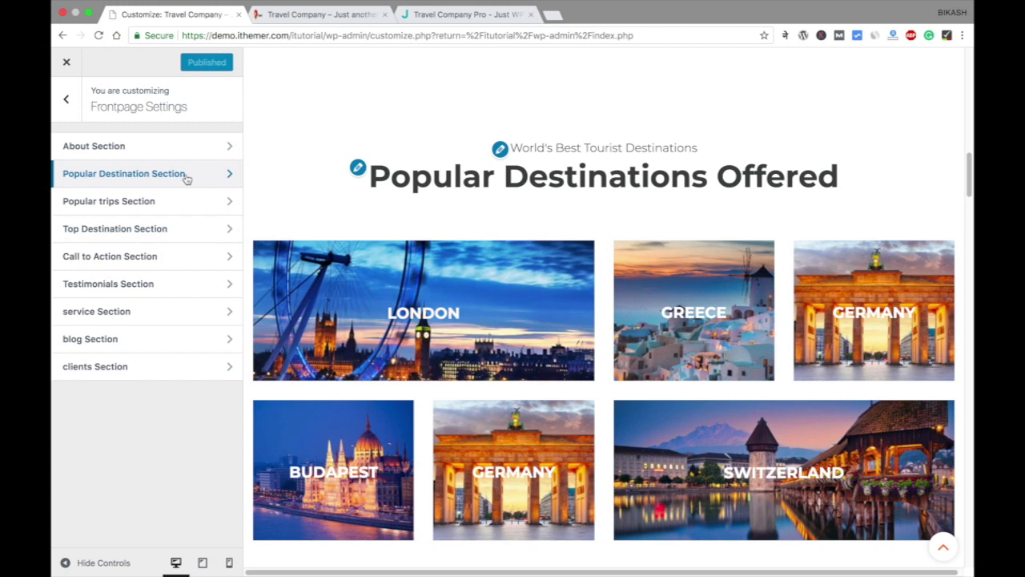
click(185, 175)
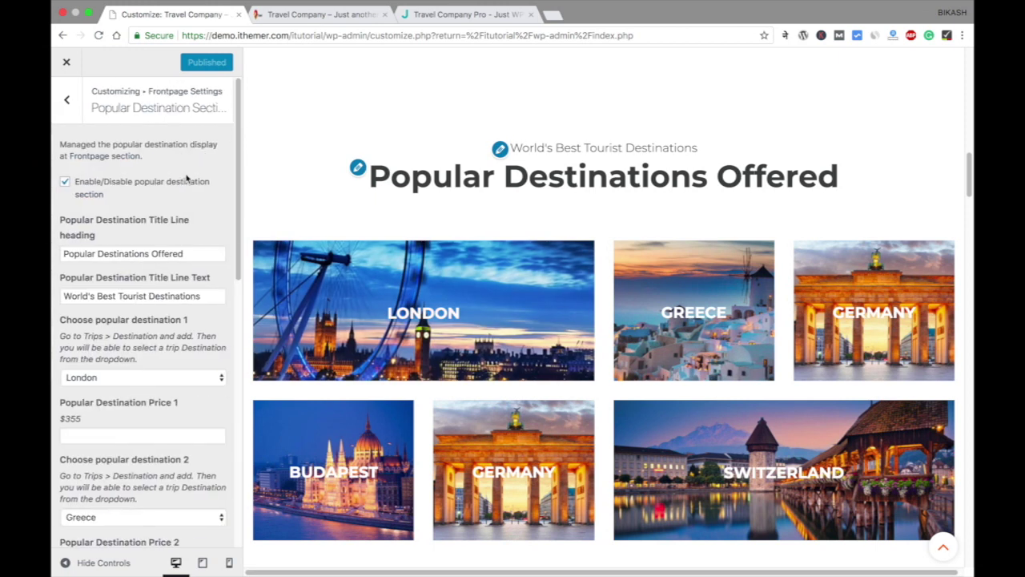
scroll(191, 389, down, 5)
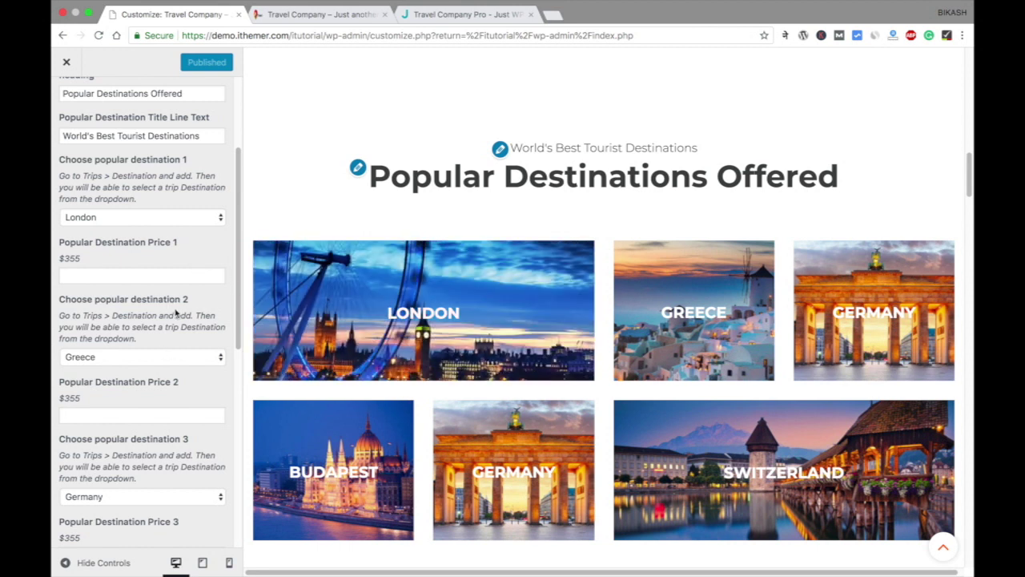
scroll(499, 330, down, 2)
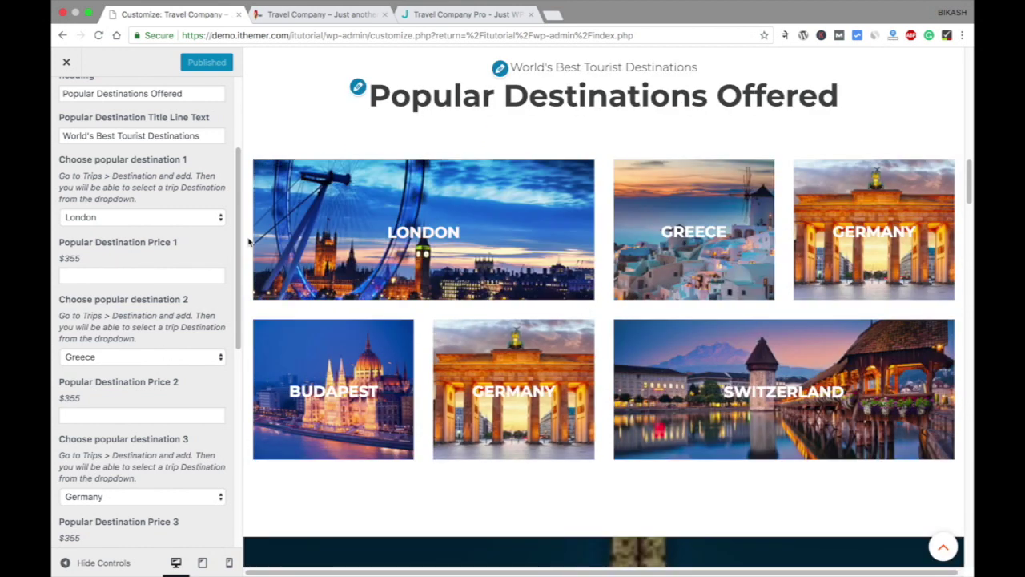
Check the destination choices in the Popular Destination Section against the tiles in the preview.
click(205, 218)
click(205, 217)
scroll(468, 270, down, 3)
scroll(548, 273, up, 3)
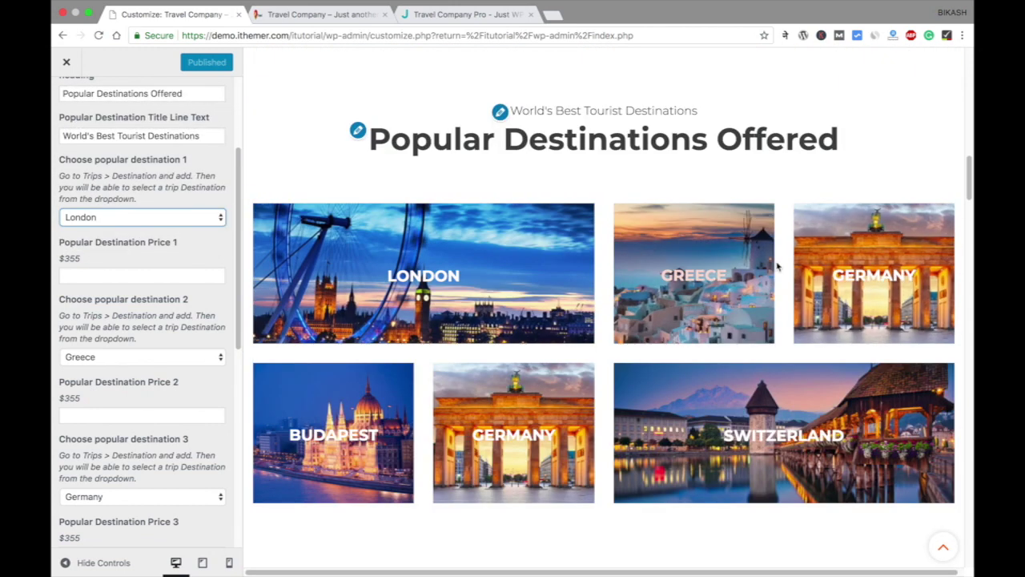
scroll(183, 324, down, 1)
scroll(182, 324, down, 5)
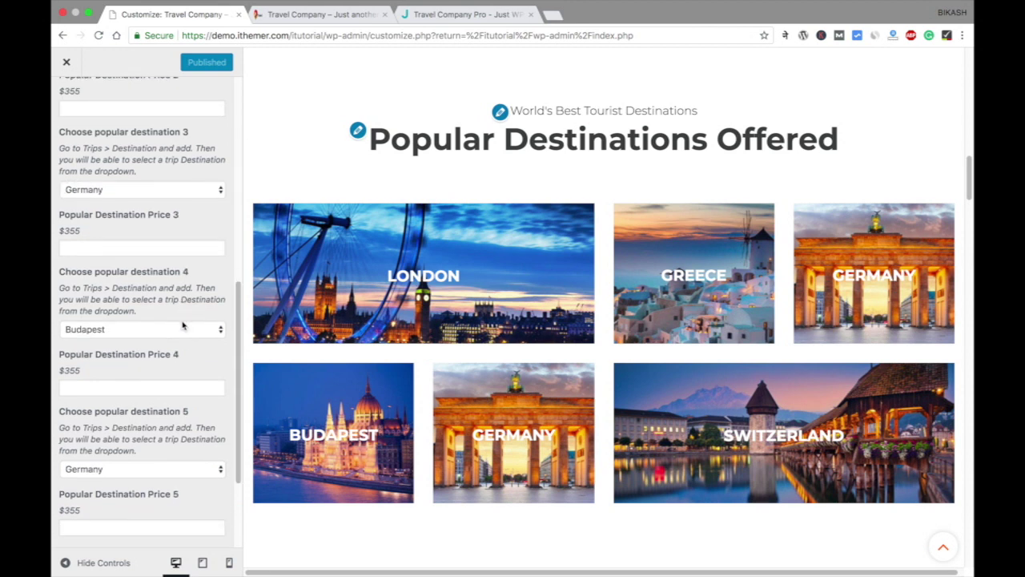
Set Popular Destination Price 1 to $100 and check it on the London tile in the preview.
click(118, 389)
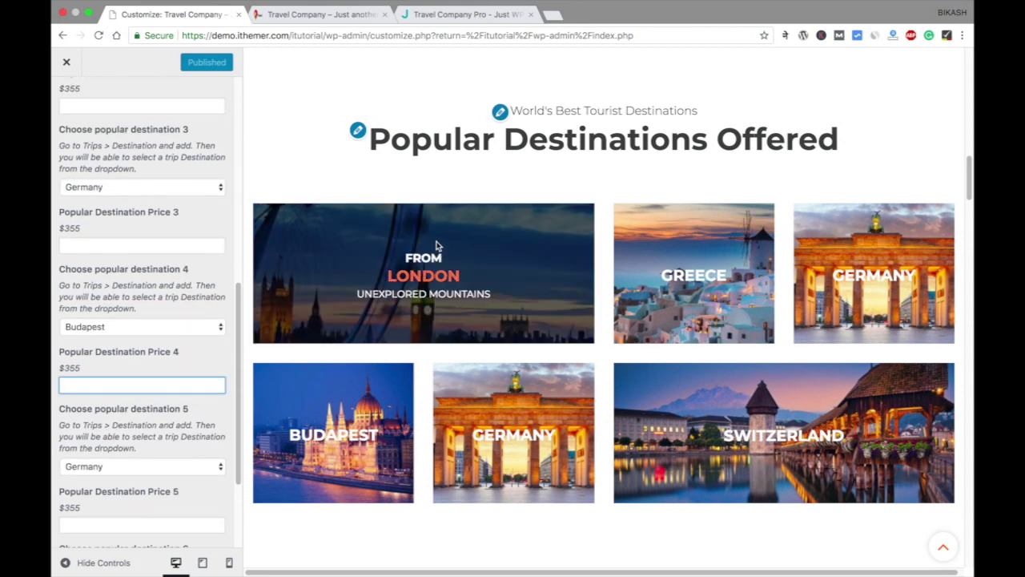
scroll(184, 280, up, 6)
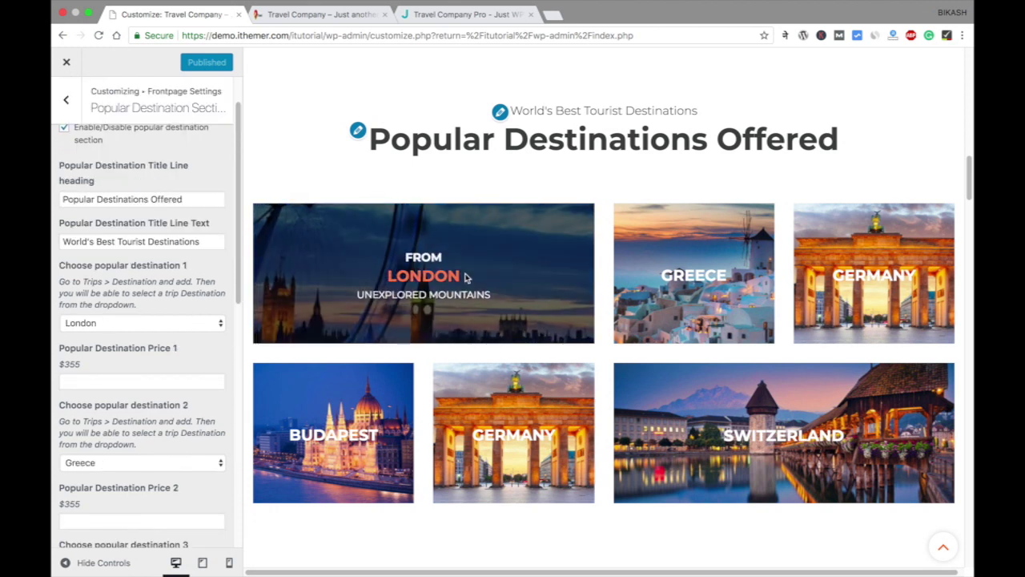
click(117, 381)
text($100)
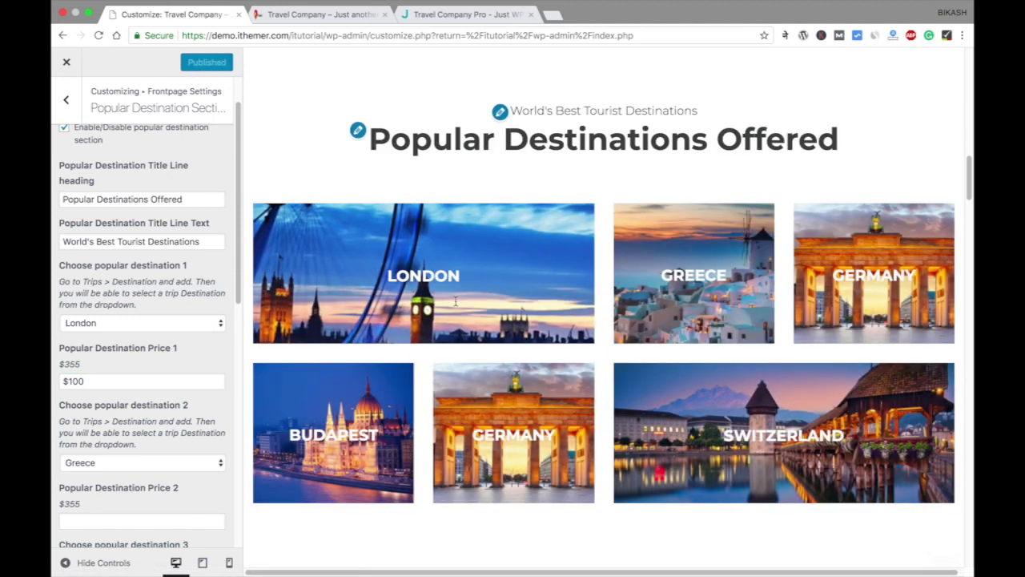
mouse_move(544, 267)
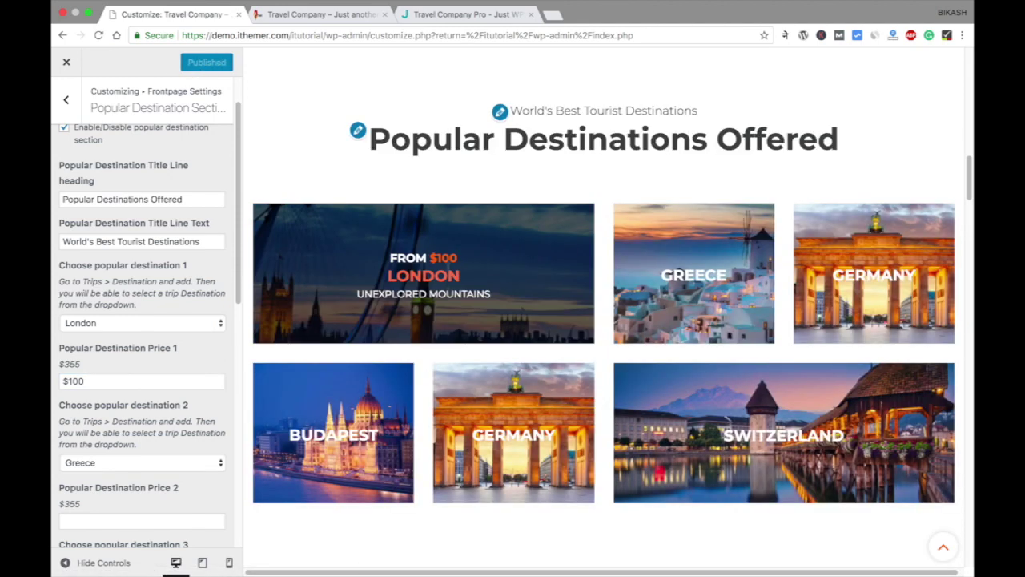
drag(93, 381, 56, 382)
click(93, 381)
double_click(80, 381)
scroll(133, 357, down, 1)
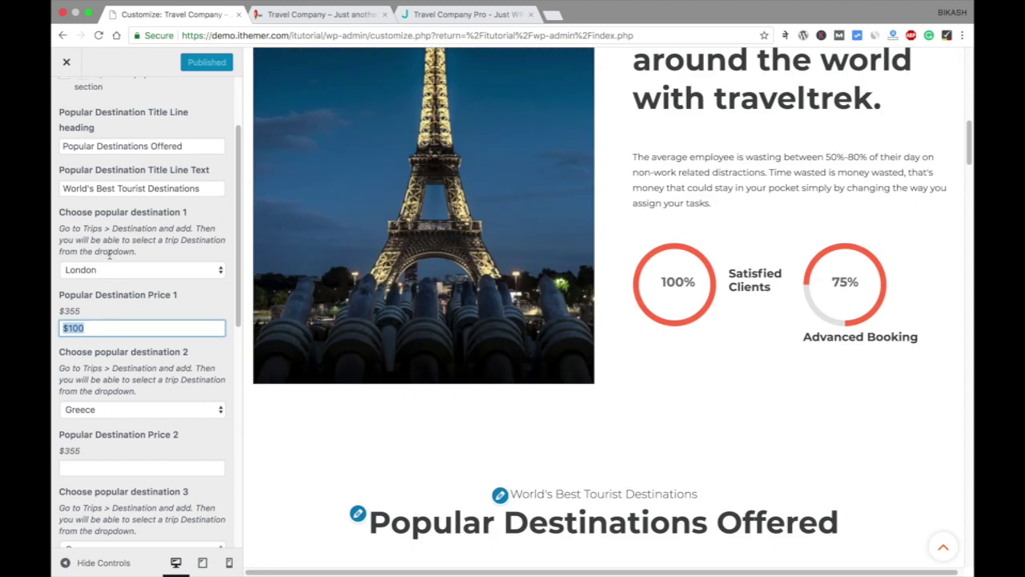
scroll(530, 251, down, 3)
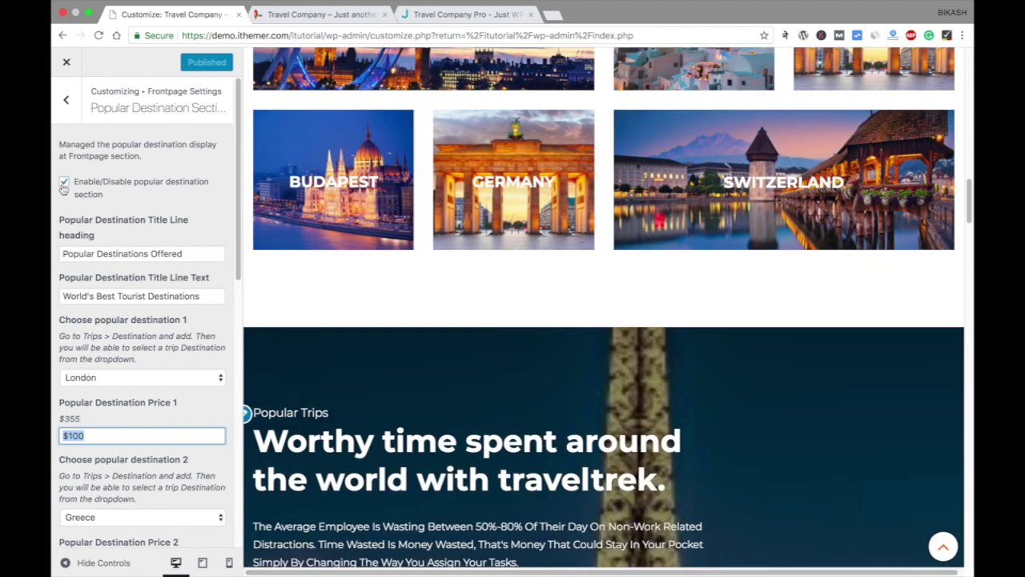
Open the Popular trips Section, find it in the preview, and turn the section off and on again.
click(67, 110)
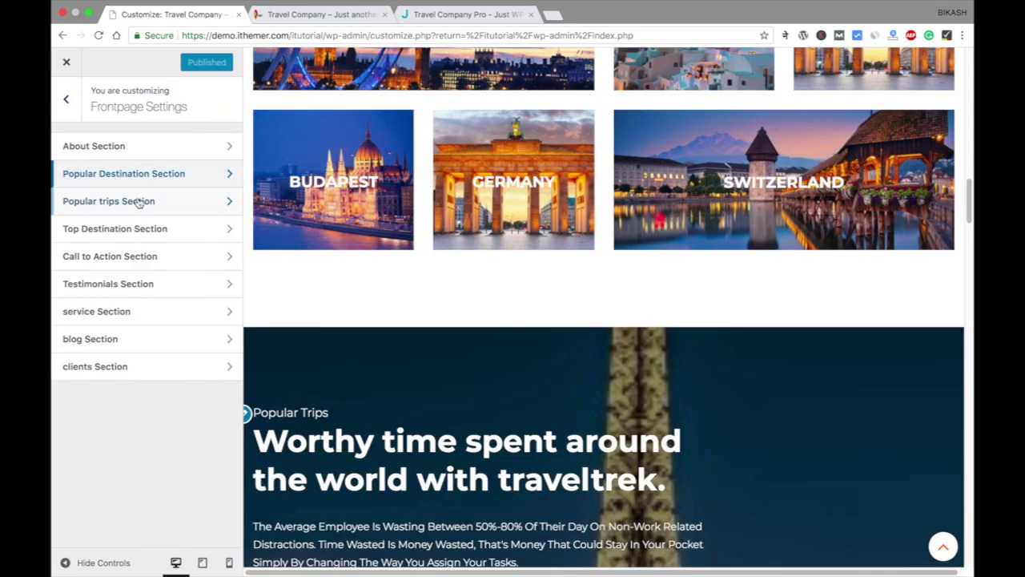
click(130, 199)
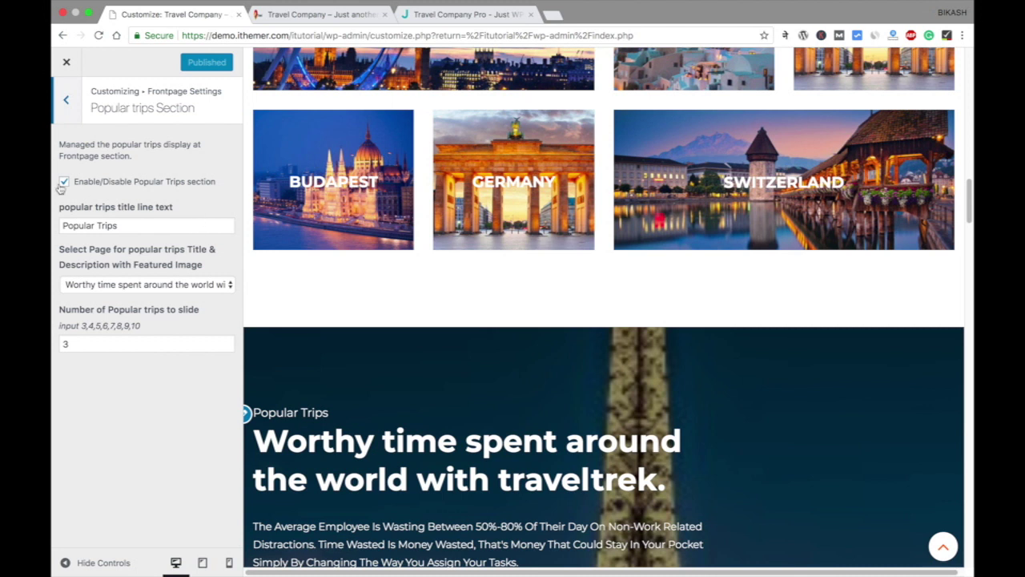
scroll(527, 287, down, 3)
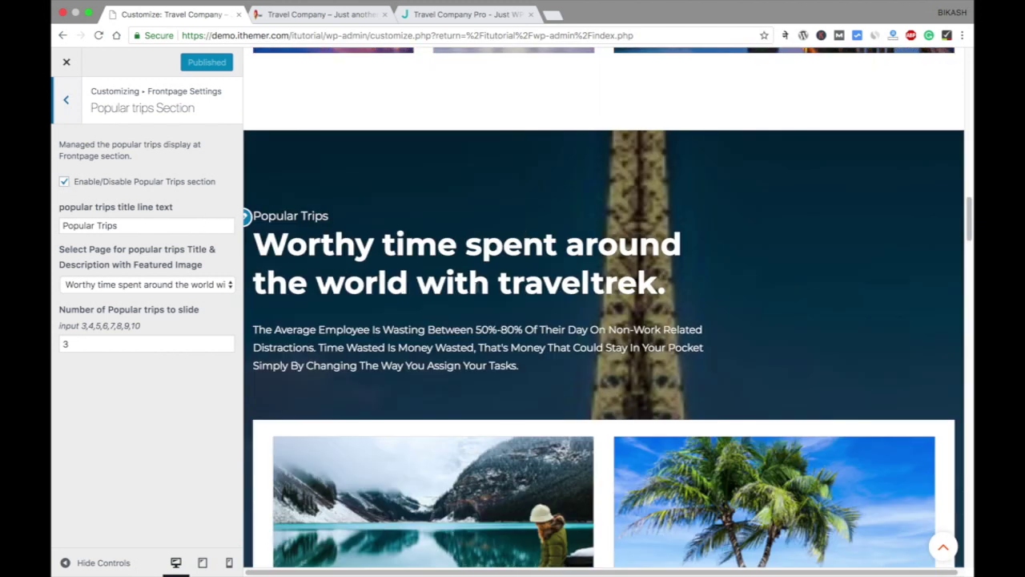
scroll(527, 287, down, 1)
click(64, 182)
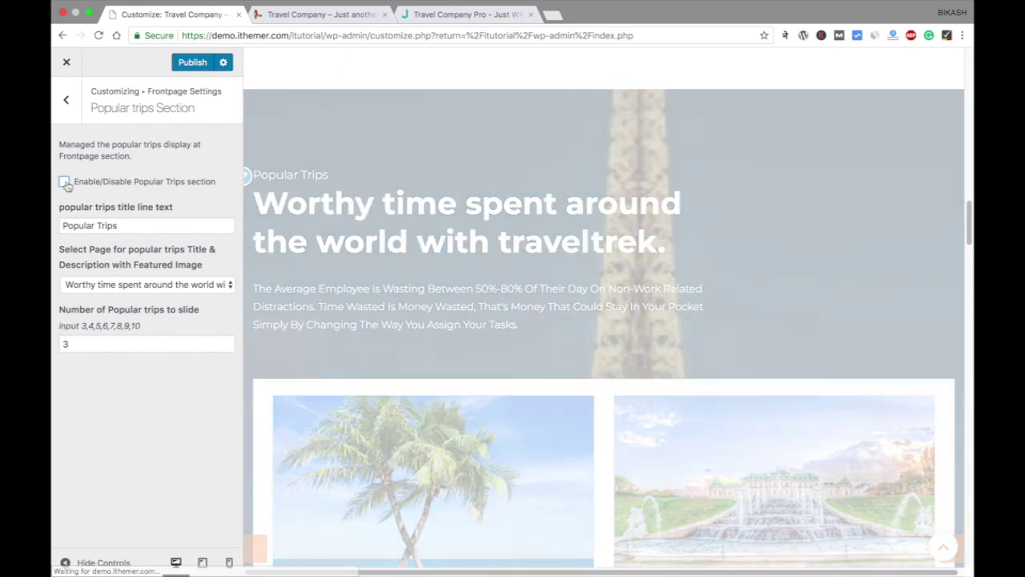
click(65, 183)
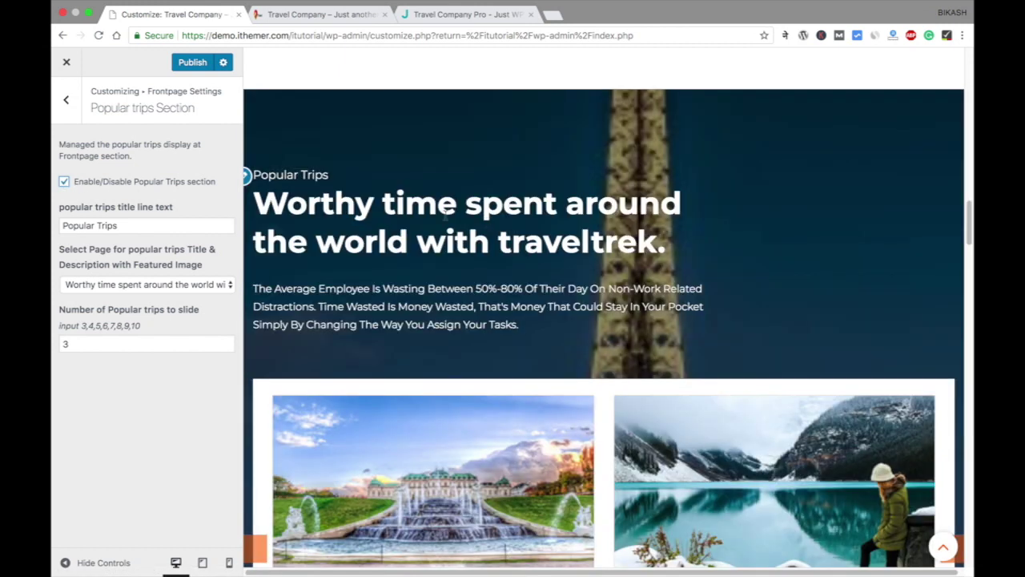
Change the popular trips title line text to "Our Popular Trips" and keep "Worthy time spent around the world with traveltrek." as its page.
click(63, 225)
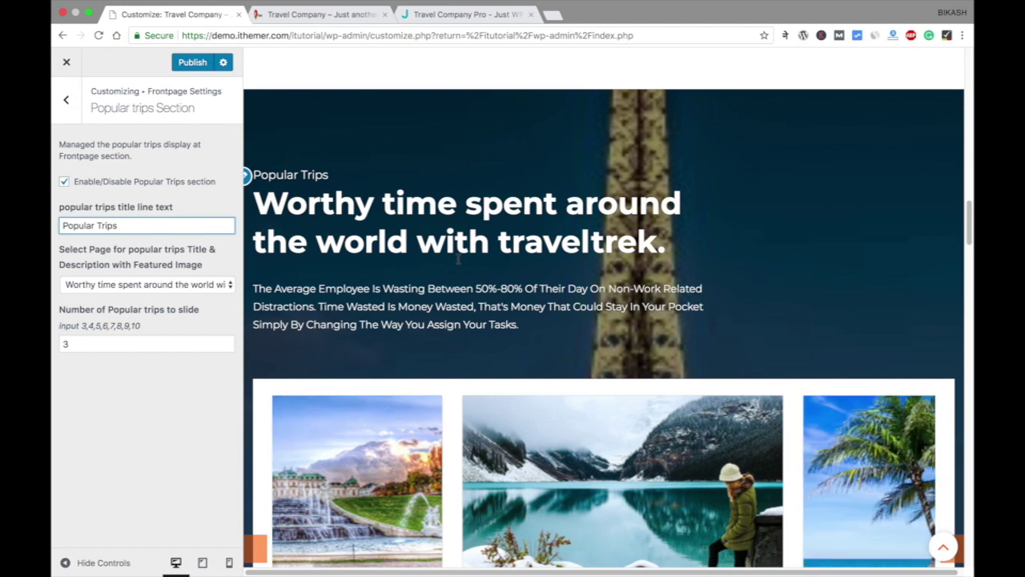
text(Our)
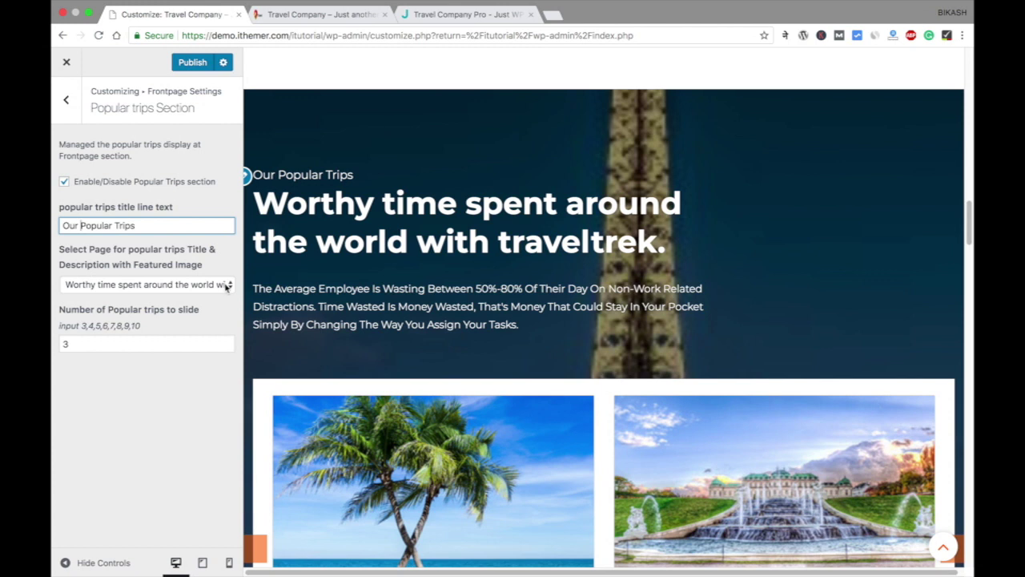
click(226, 285)
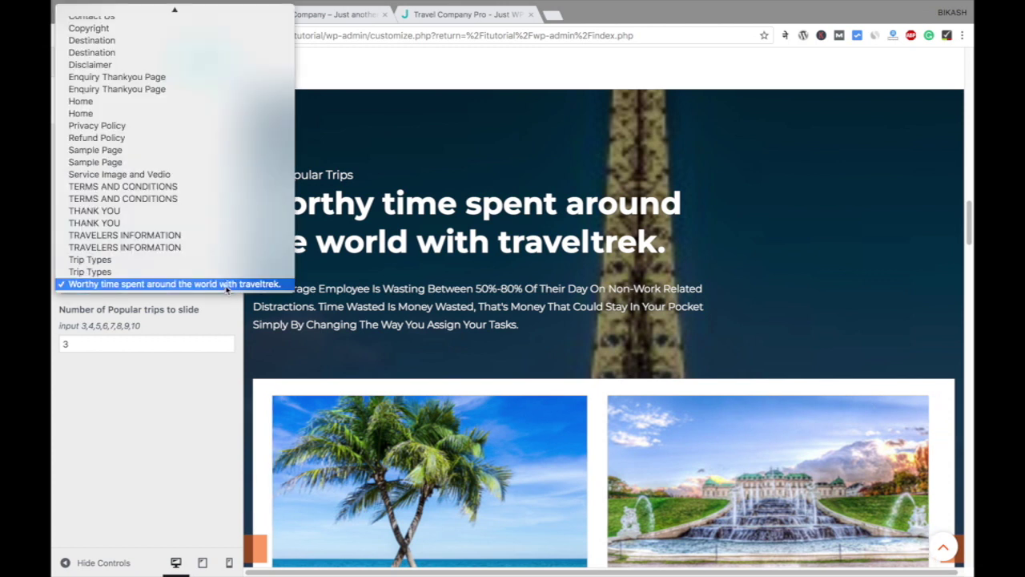
click(226, 285)
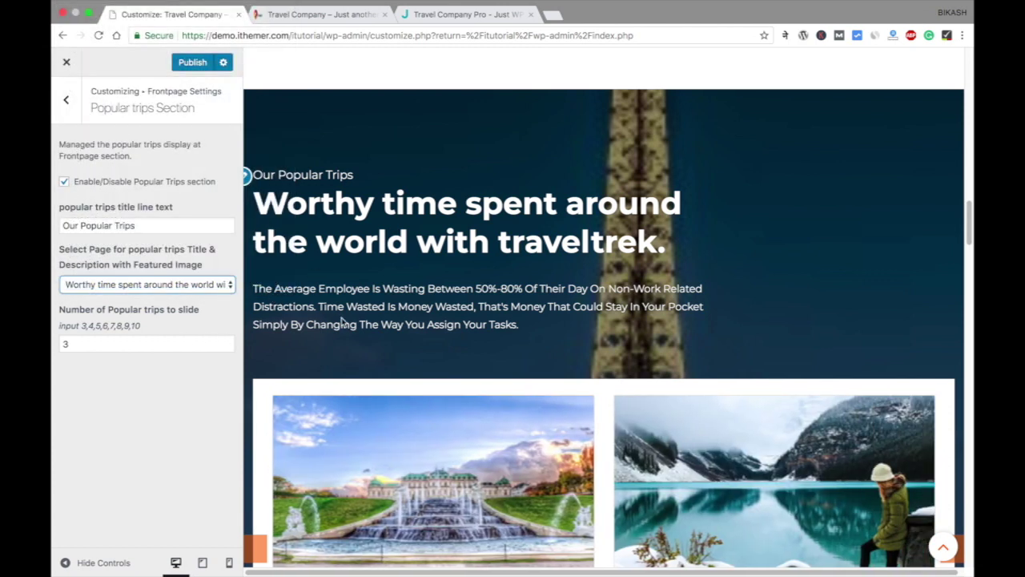
Examine the popular trips slider in the preview and the setting for the number of trips to slide.
scroll(339, 323, down, 1)
scroll(394, 355, down, 2)
scroll(393, 355, down, 5)
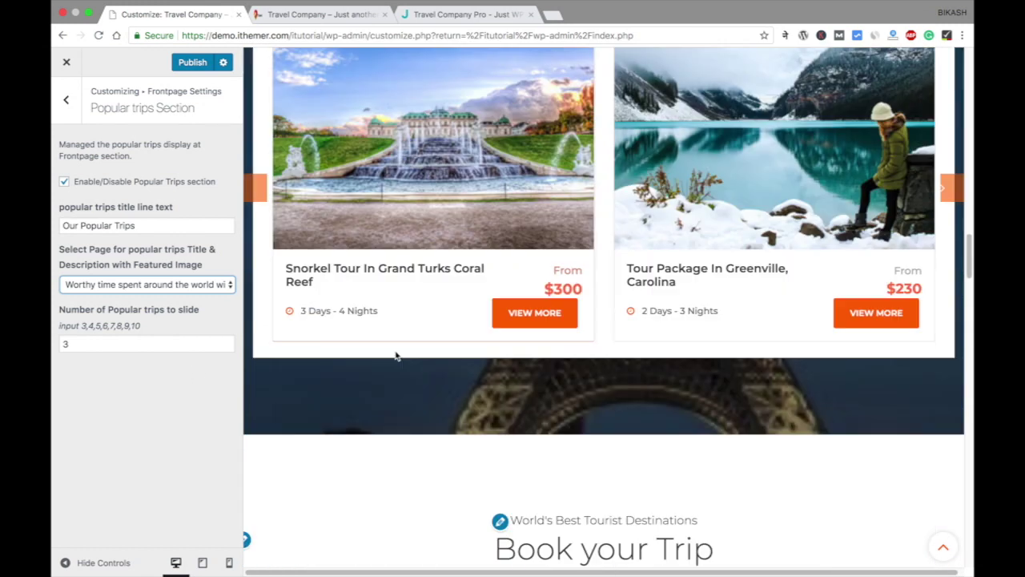
scroll(393, 354, up, 7)
scroll(425, 380, down, 2)
drag(81, 343, 52, 342)
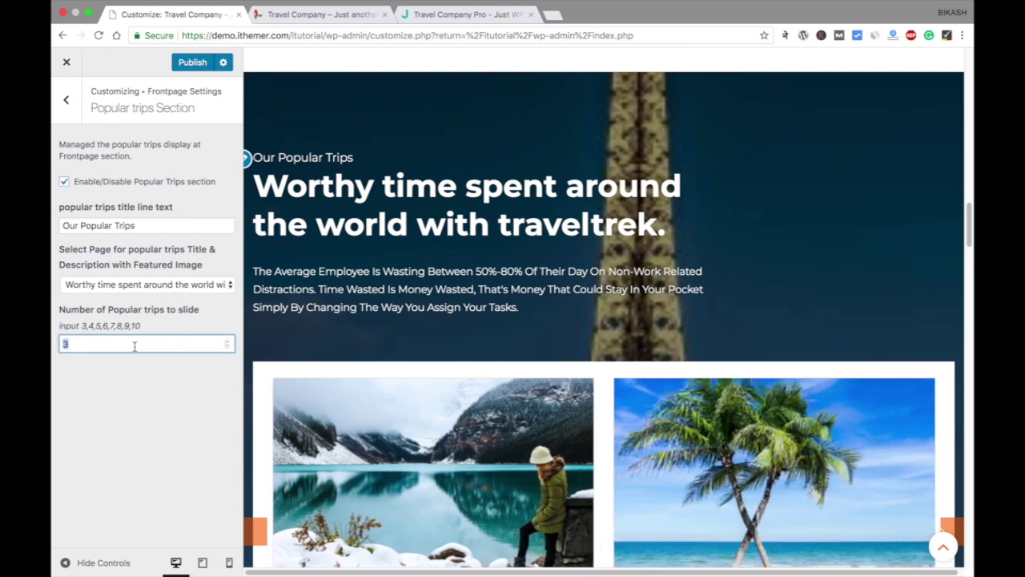
Publish the popular trips changes, return to the Frontpage Settings and find the Top Destination section in the preview.
click(196, 66)
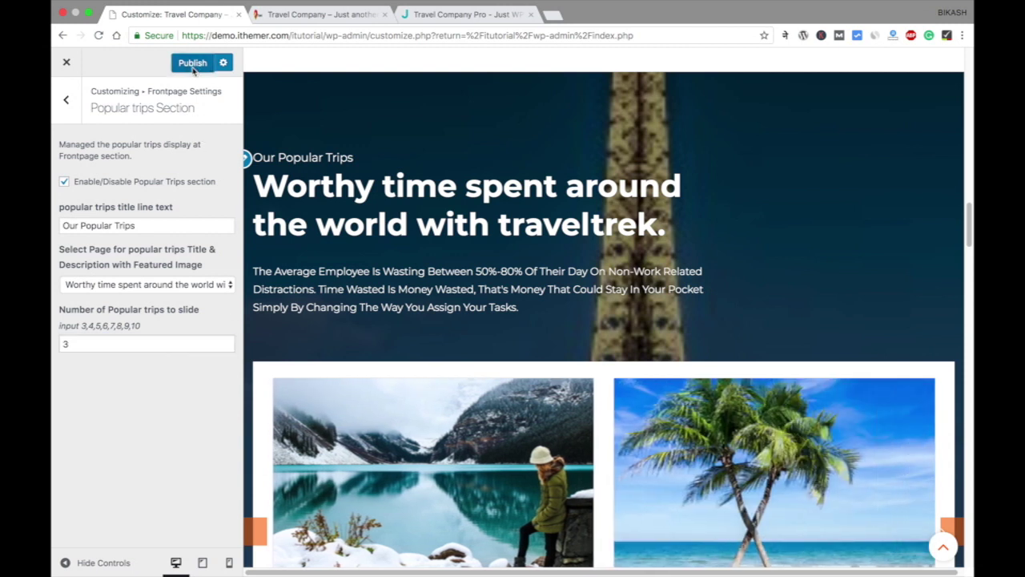
click(66, 101)
click(112, 205)
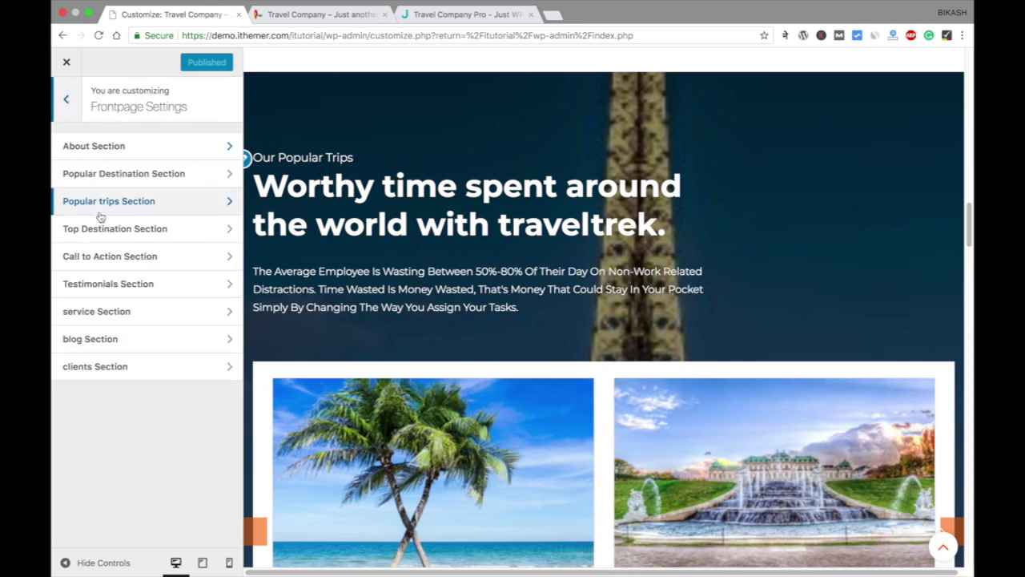
scroll(374, 260, down, 6)
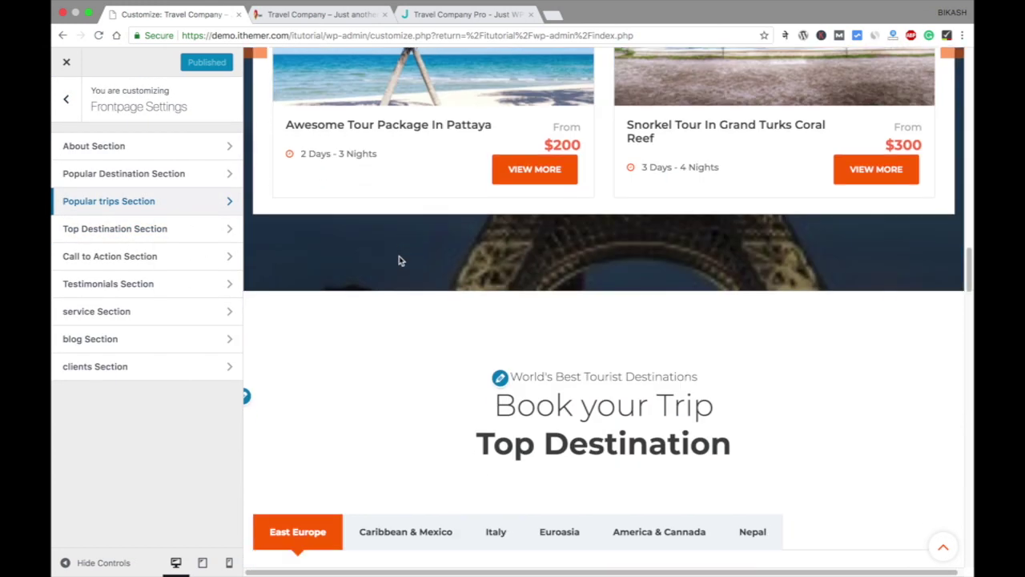
Open the Top Destination Section and shorten its title line text to "Best Tourist Destinations".
scroll(762, 275, down, 2)
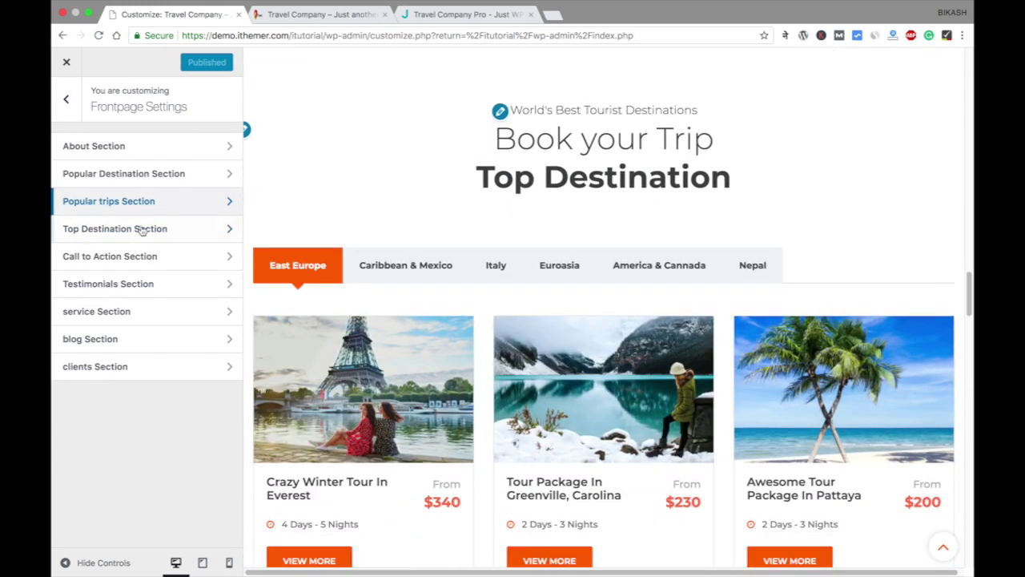
click(149, 229)
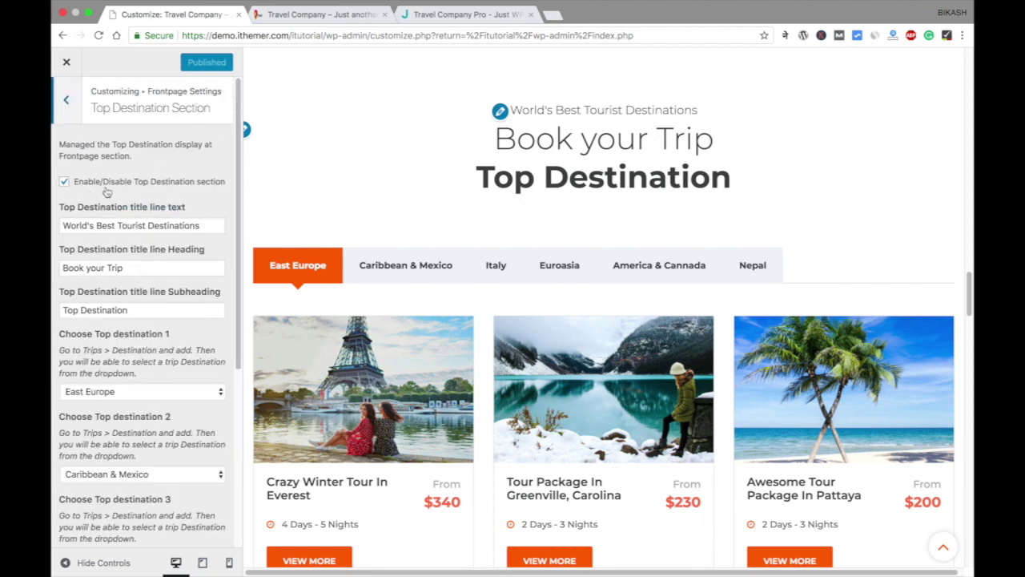
drag(213, 226, 53, 228)
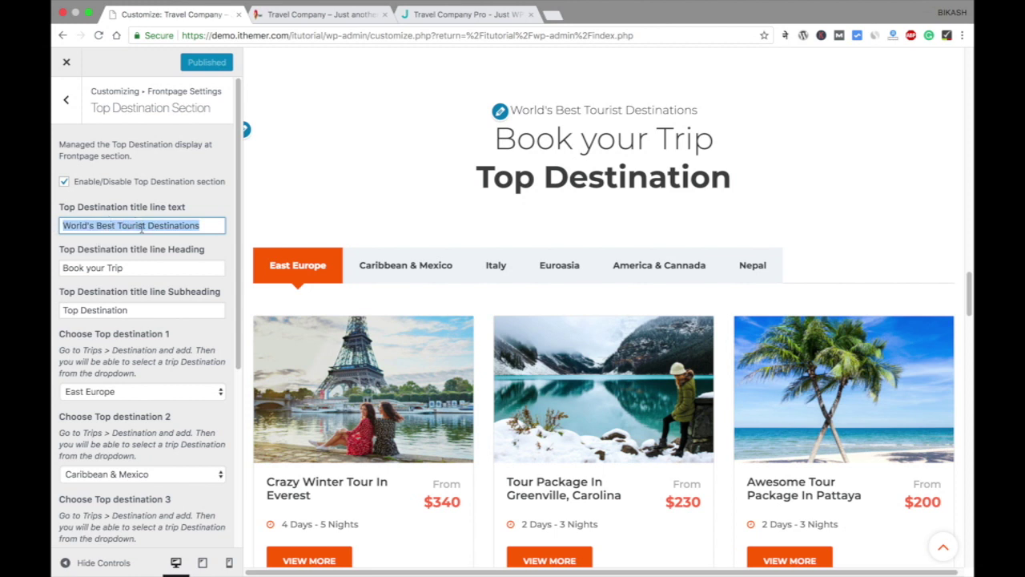
click(147, 228)
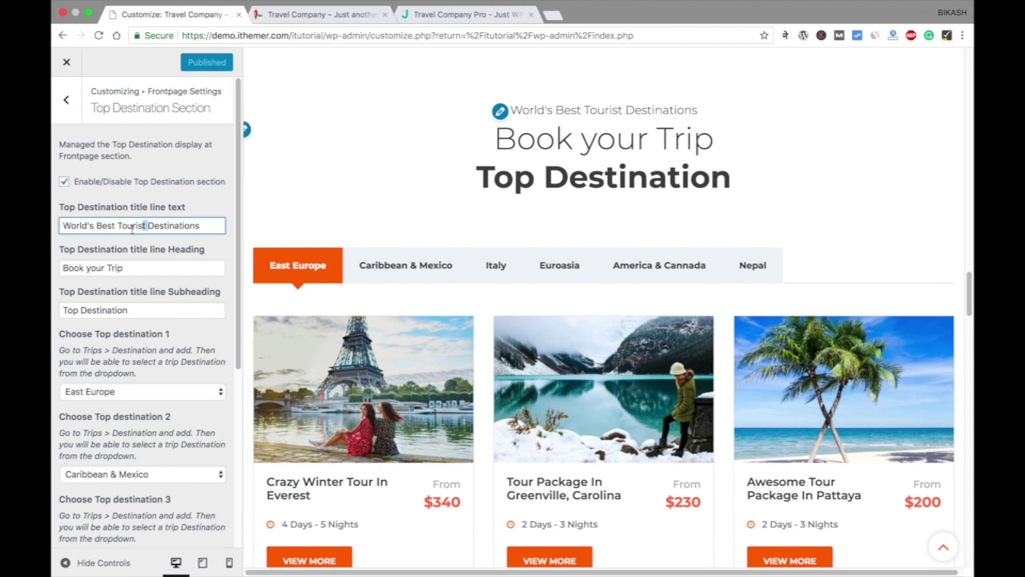
drag(97, 227, 53, 226)
key(BackSpace)
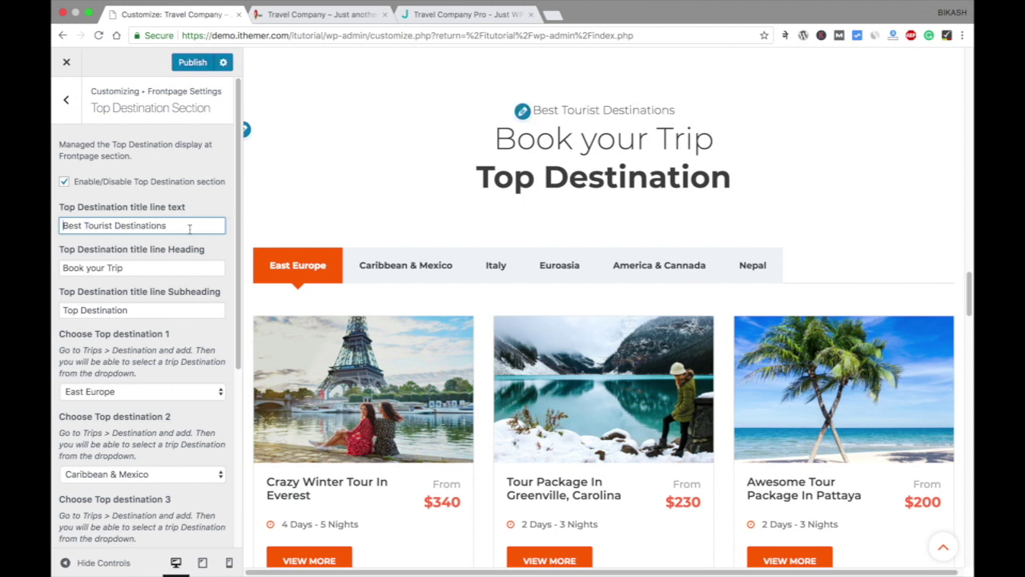
Examine the choices for Top destination 1 and the destination tabs with their trips in the preview.
scroll(155, 258, down, 2)
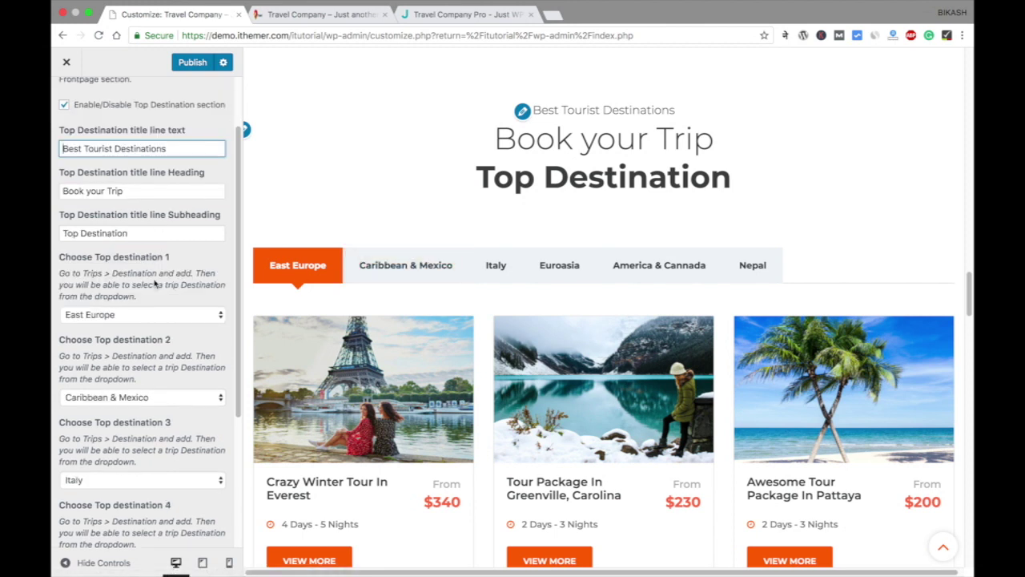
click(205, 324)
click(199, 316)
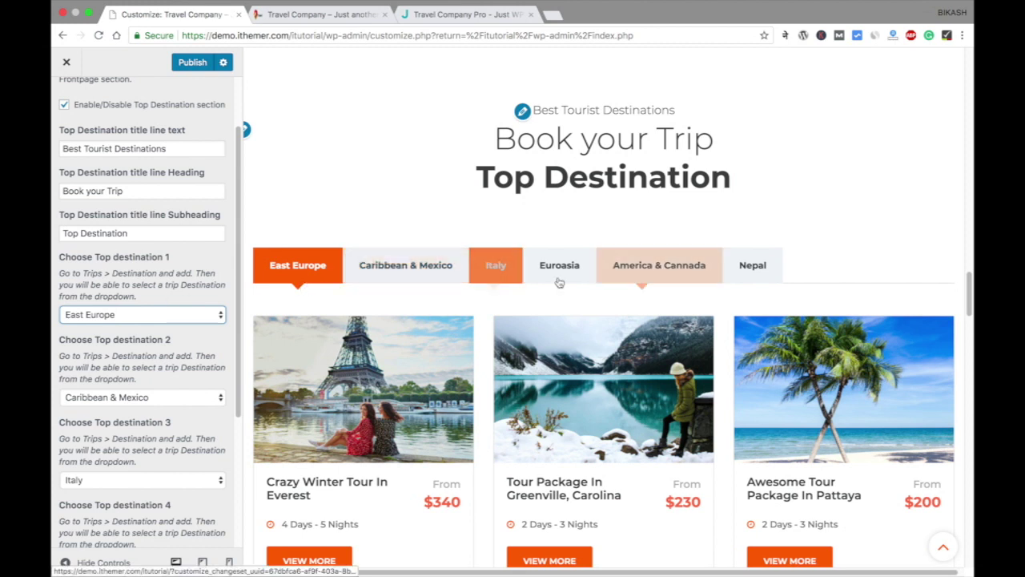
scroll(521, 288, down, 5)
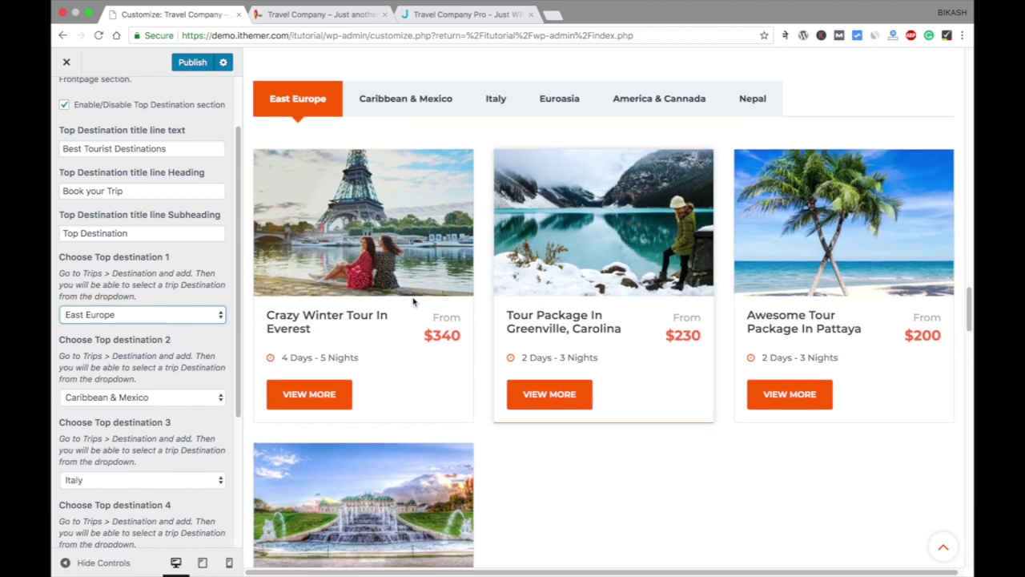
scroll(417, 209, up, 1)
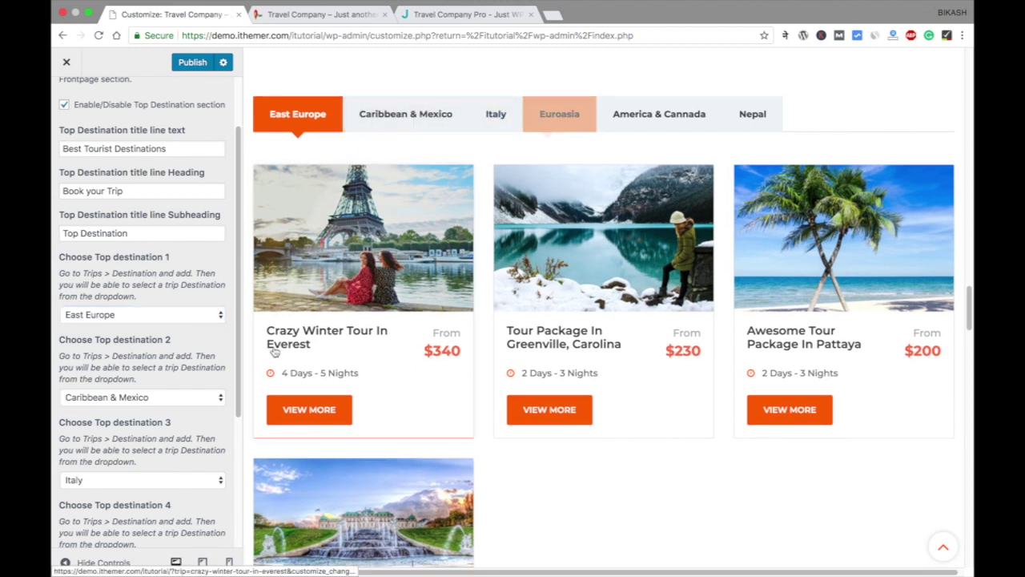
scroll(462, 354, down, 10)
scroll(492, 350, up, 5)
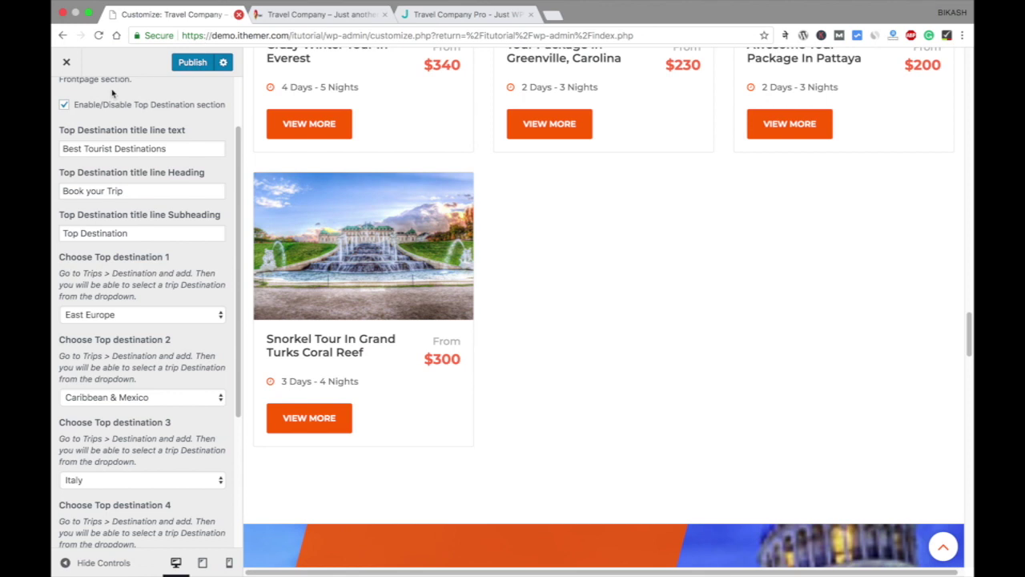
Publish the Top Destination changes and return to the Frontpage Settings.
click(193, 64)
scroll(80, 100, up, 1)
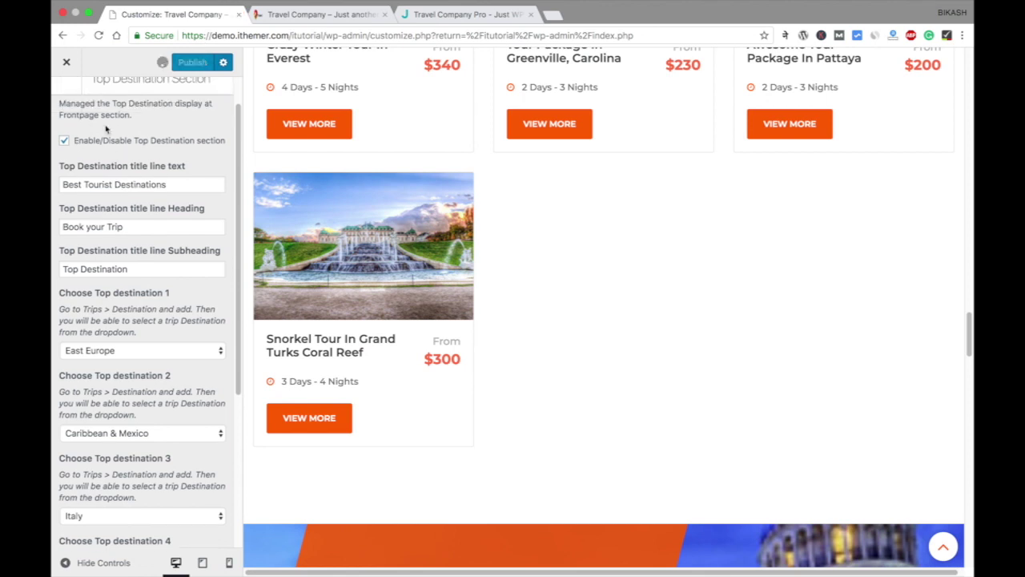
scroll(78, 98, up, 2)
click(70, 101)
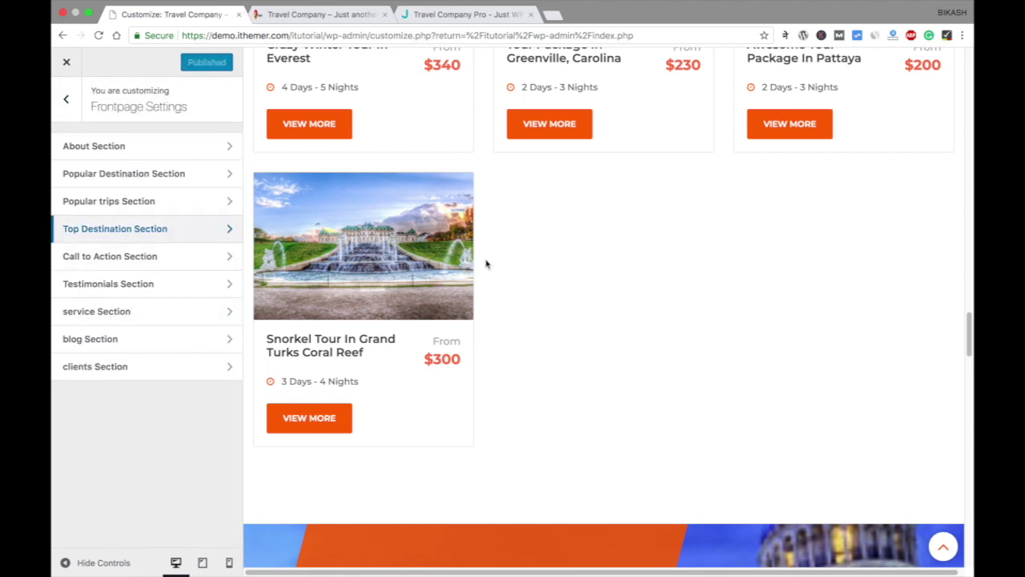
Find the call to action in the preview, open its section and set the title line text to "You can contact us".
scroll(485, 264, down, 5)
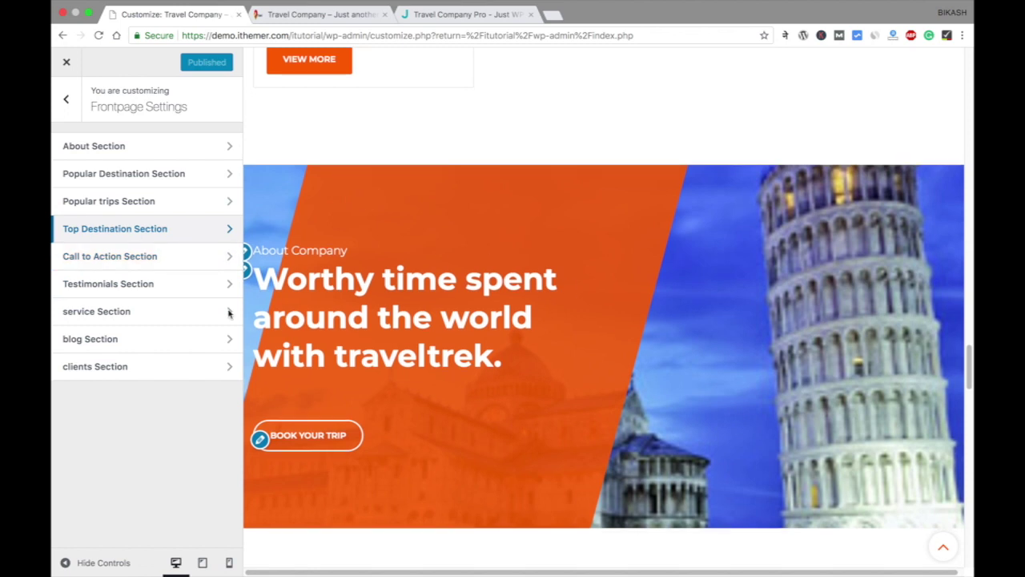
click(90, 257)
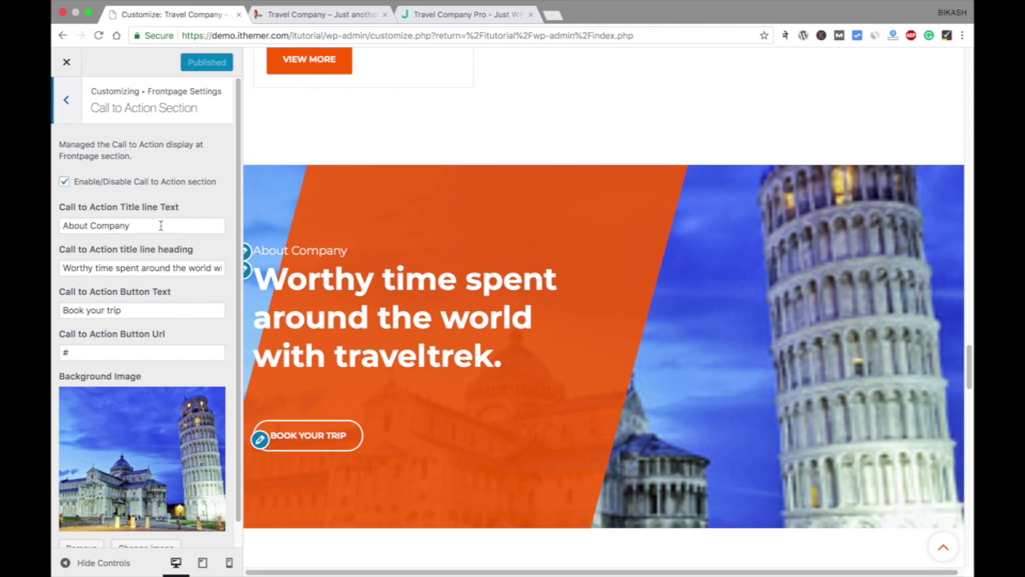
drag(177, 225, 52, 232)
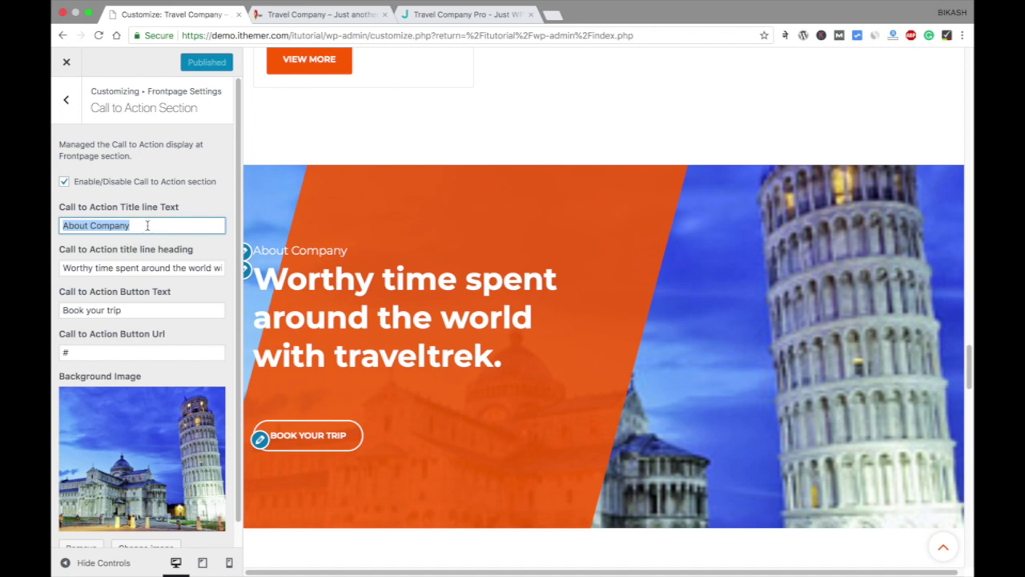
text(Pu)
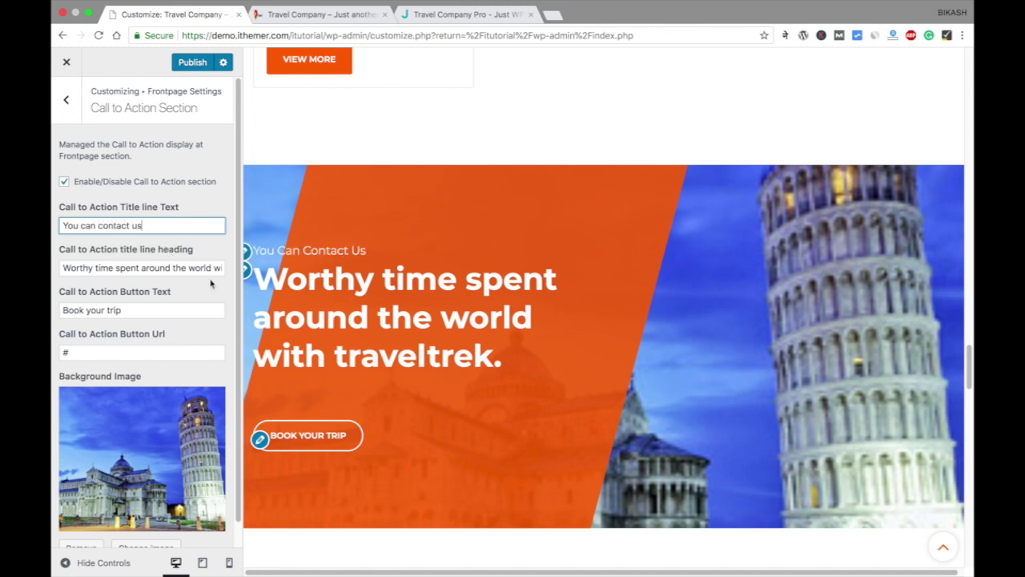
Set the Call to Action button text to "Contact Us" and keep "#" as the button URL.
mouse_move(194, 273)
mouse_down()
mouse_move(69, 269)
mouse_move(186, 270)
mouse_up()
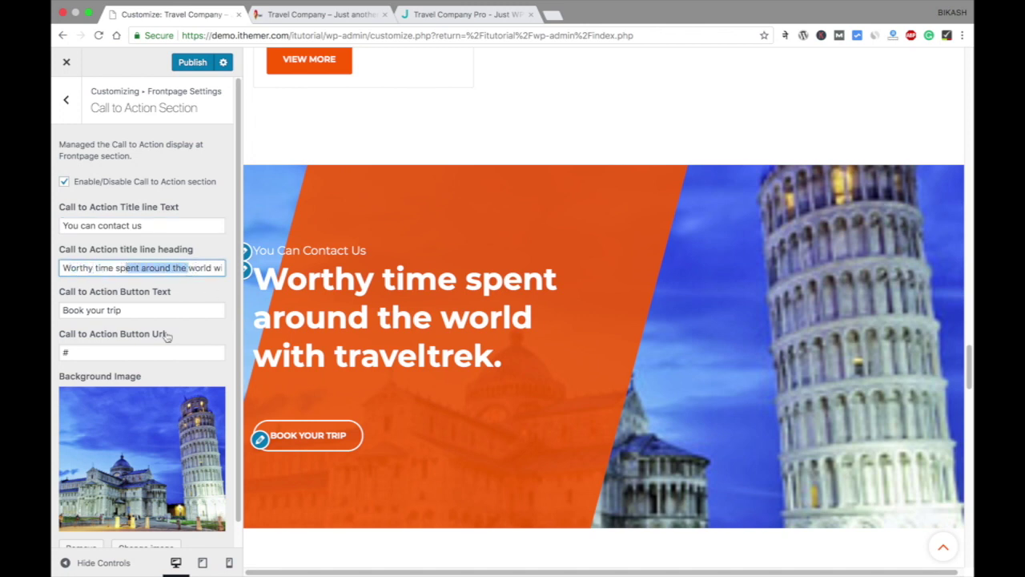
drag(126, 310, 53, 313)
text(COntact)
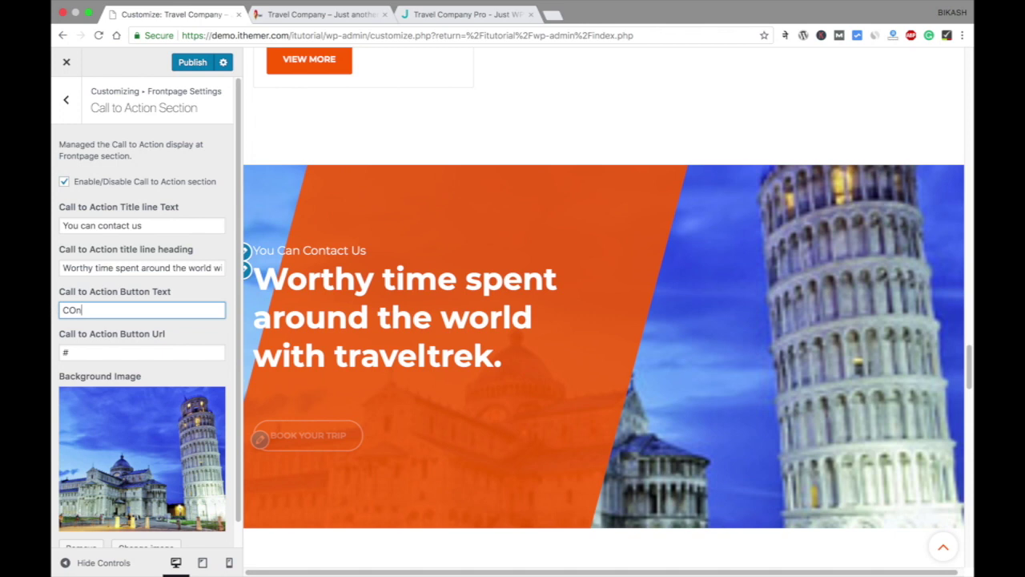
key(BackSpace)
key(BackSpace)
key(BackSpace)
key(BackSpace)
key(BackSpace)
key(BackSpace)
key(BackSpace)
key(BackSpace)
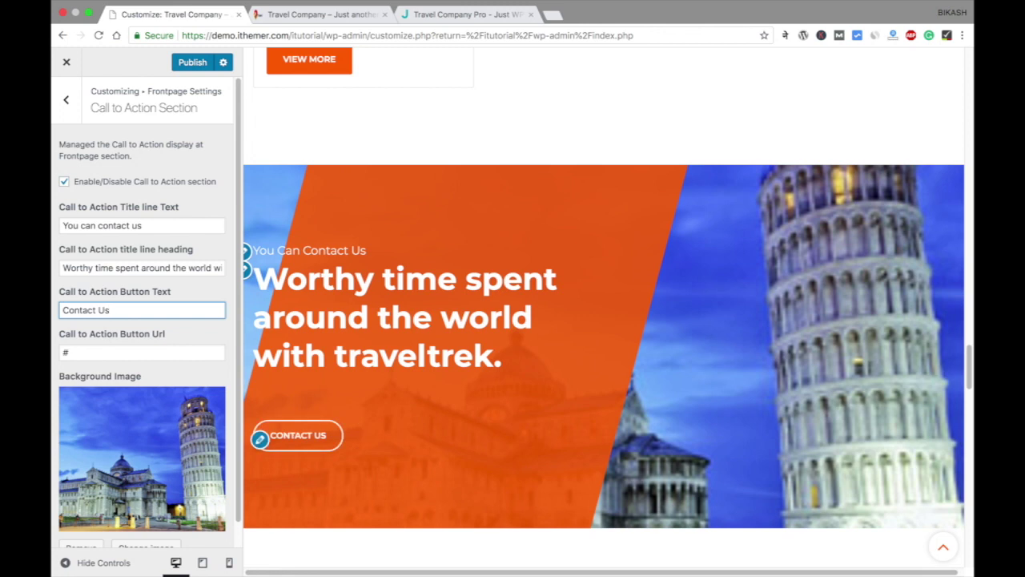
click(165, 350)
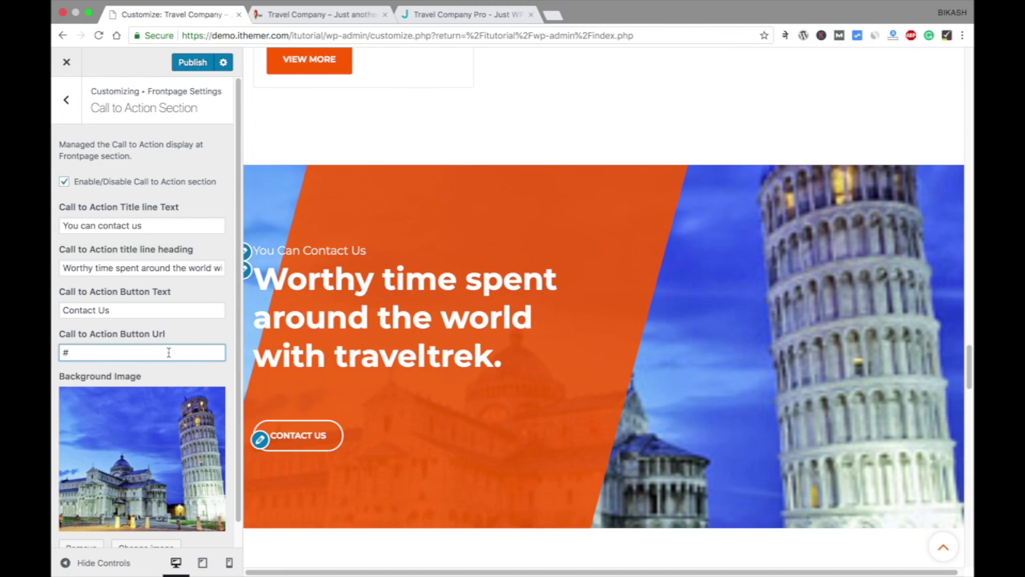
Replace the Call to Action background image with the snowy lake photo package4-1-2.jpg and publish the changes.
scroll(169, 353, down, 1)
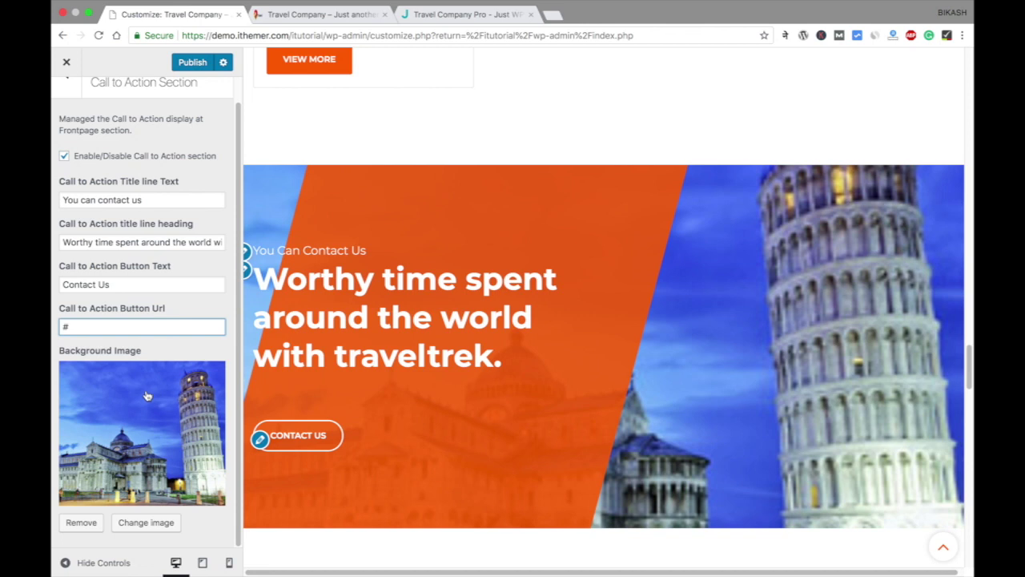
click(179, 410)
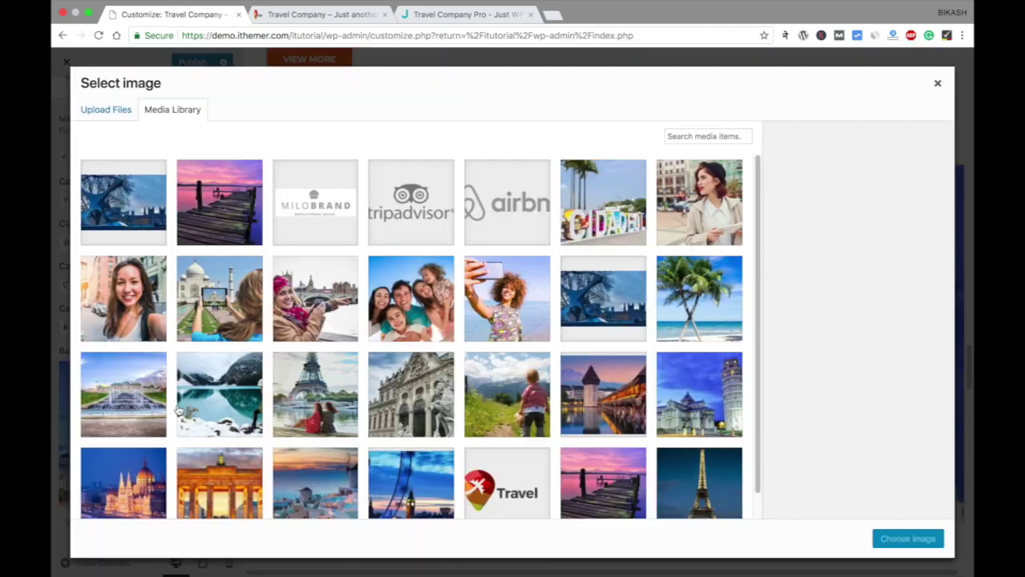
click(227, 391)
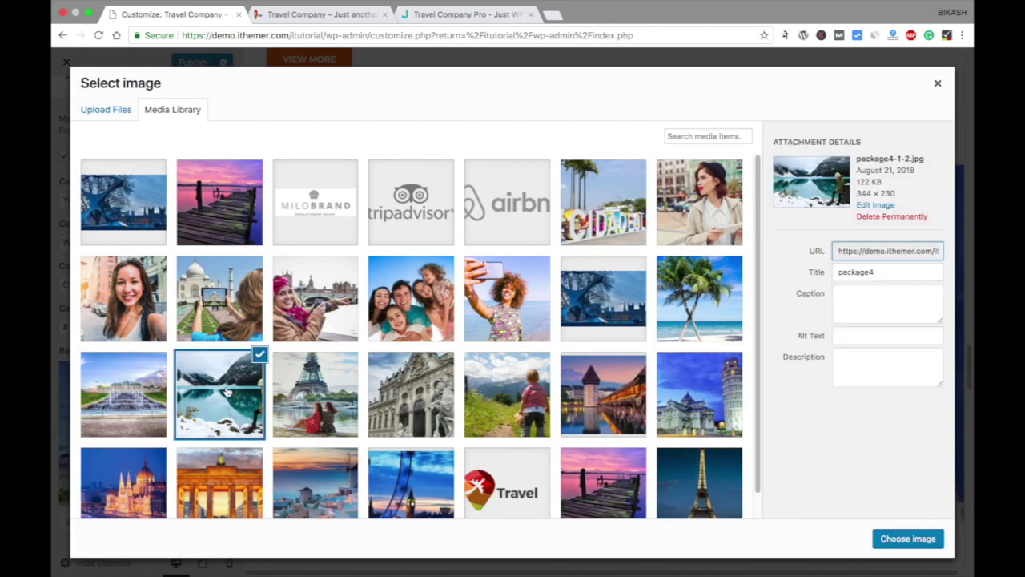
click(908, 539)
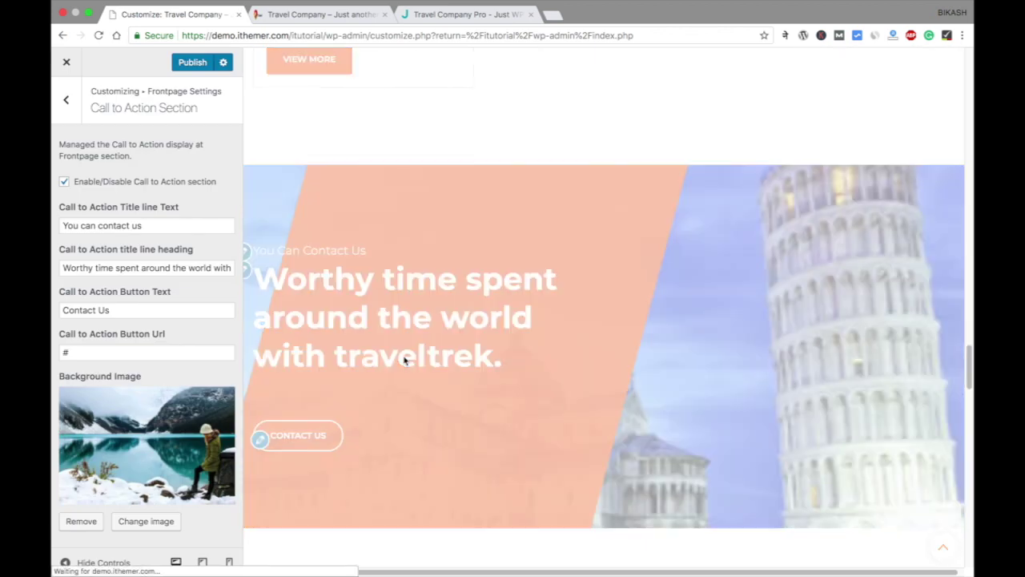
scroll(405, 360, down, 2)
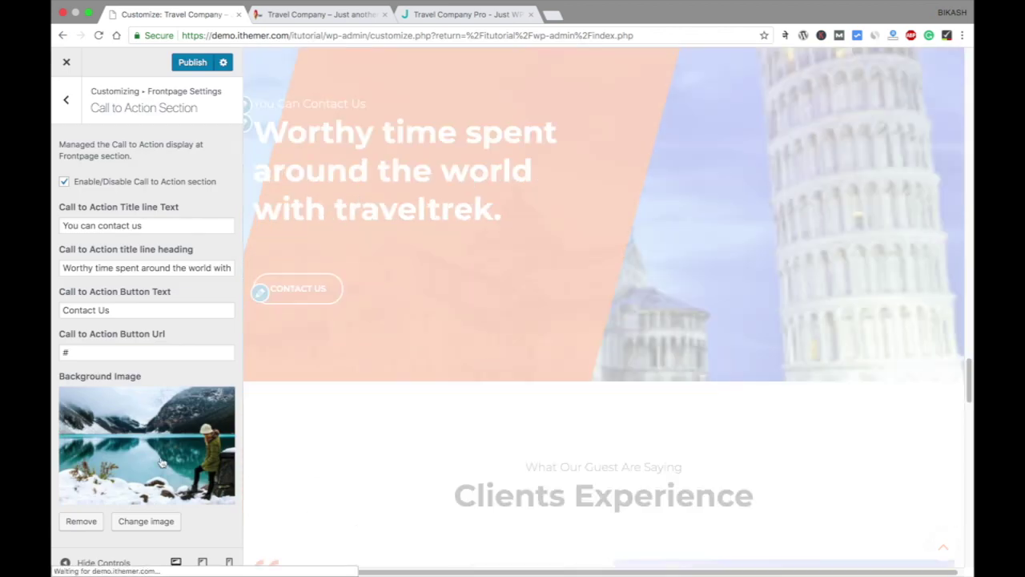
scroll(572, 339, up, 2)
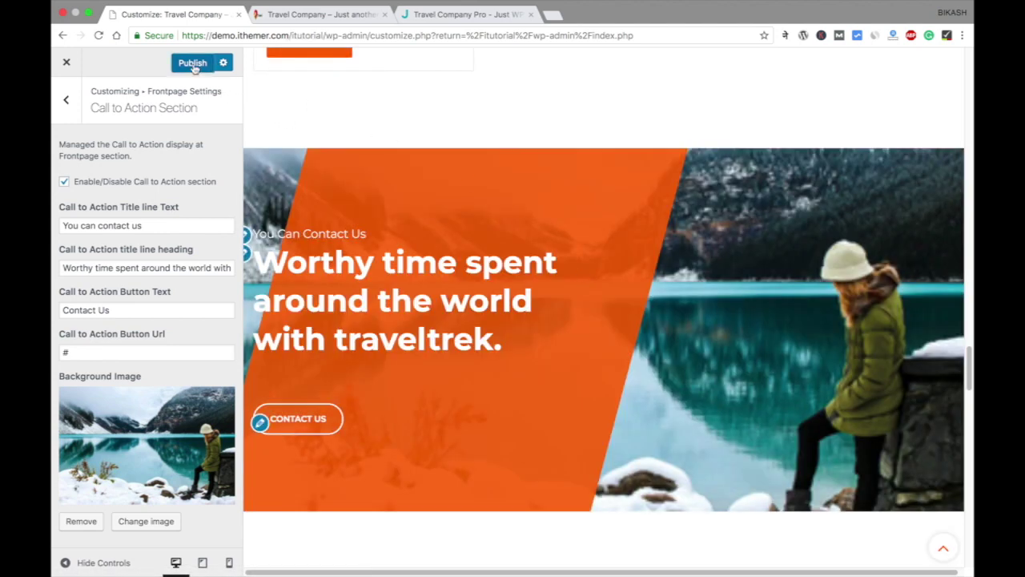
click(193, 64)
click(66, 100)
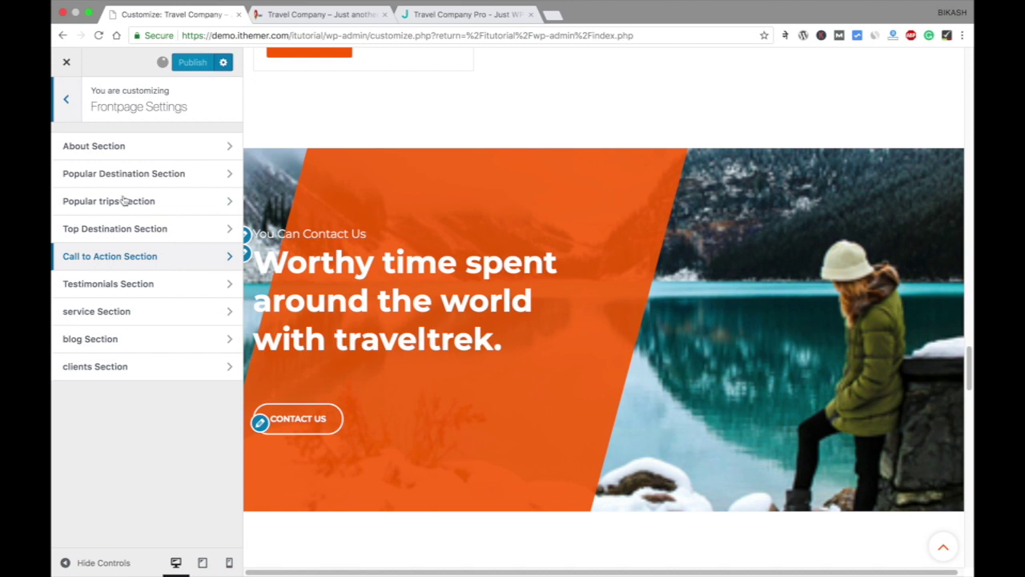
Open the Testimonials Section, find it in the preview, and turn the section off and on again.
click(161, 293)
scroll(713, 282, down, 1)
scroll(712, 280, down, 6)
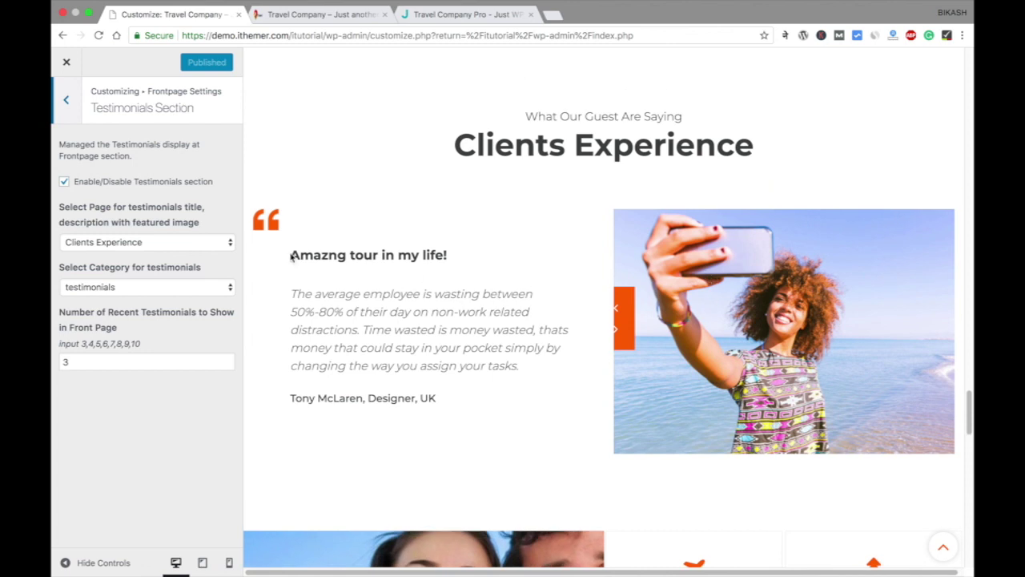
click(65, 183)
click(64, 183)
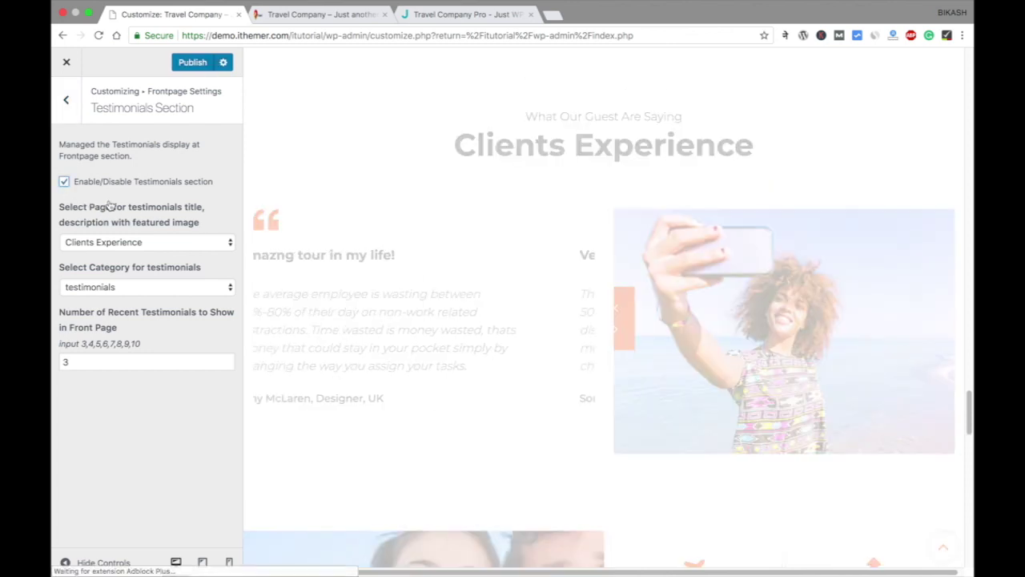
Keep the Clients Experience page, the testimonials category and 3 recent testimonials for the section, and publish it.
click(165, 244)
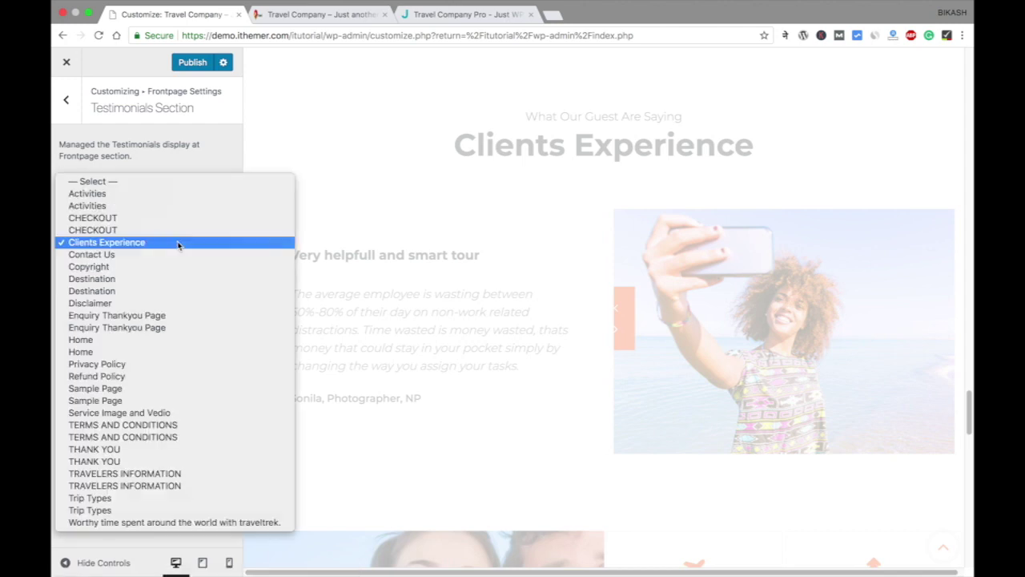
click(179, 244)
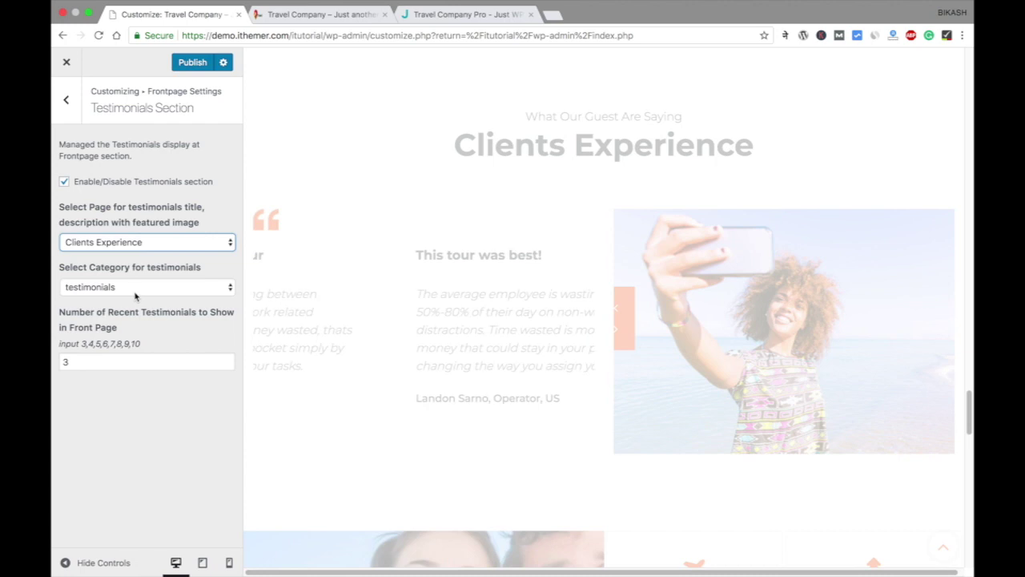
click(138, 289)
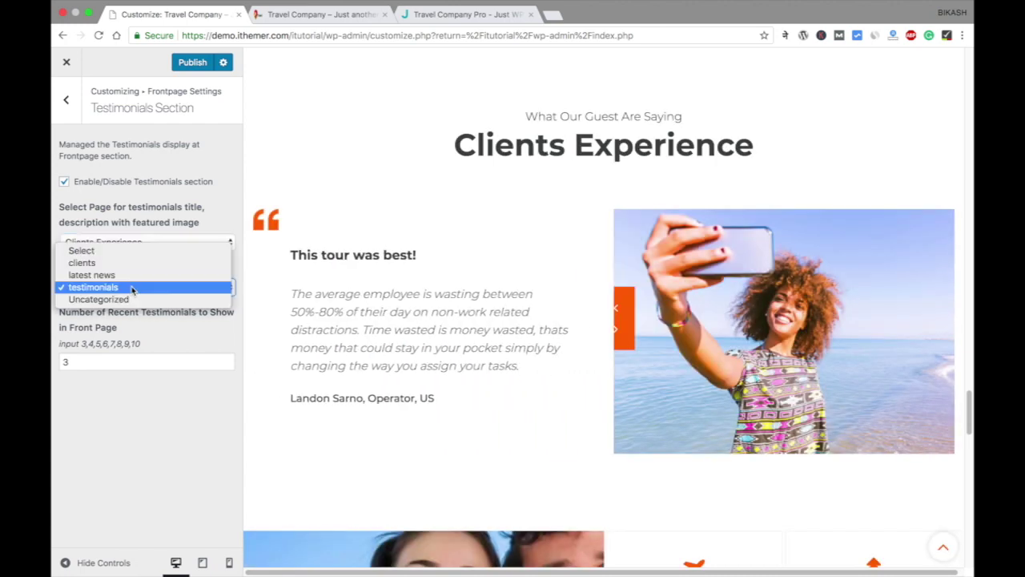
click(150, 303)
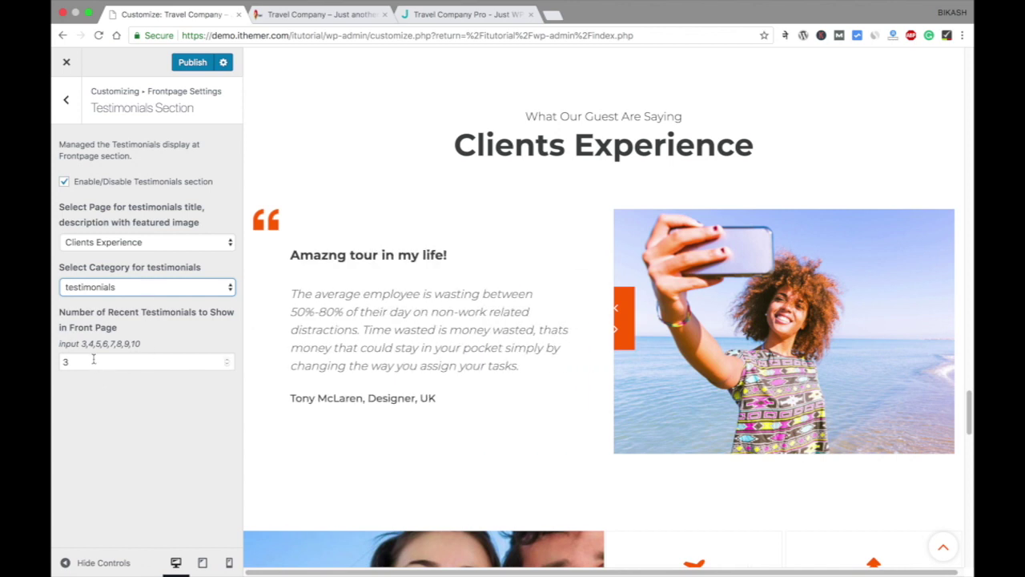
drag(94, 359, 54, 364)
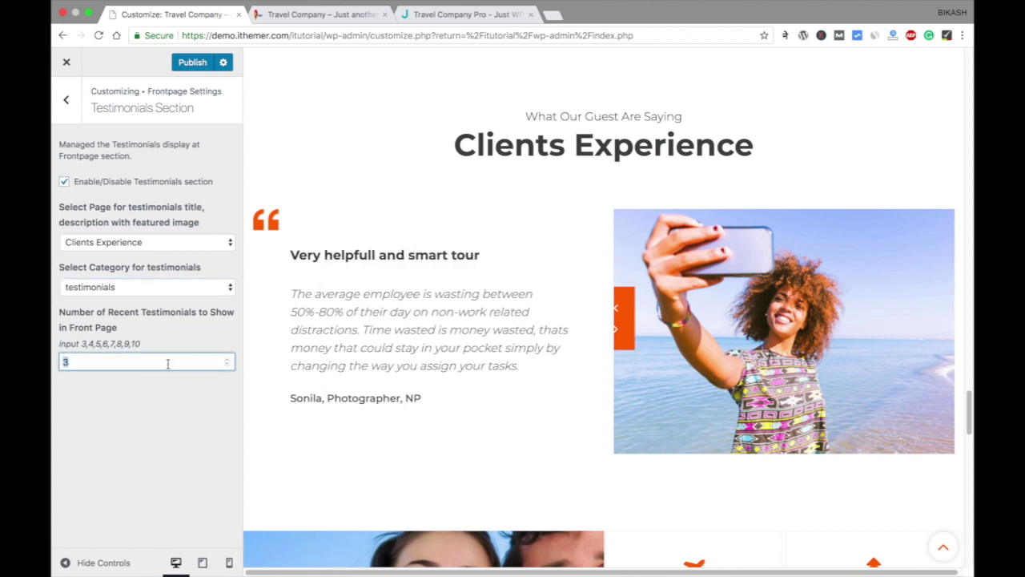
click(196, 62)
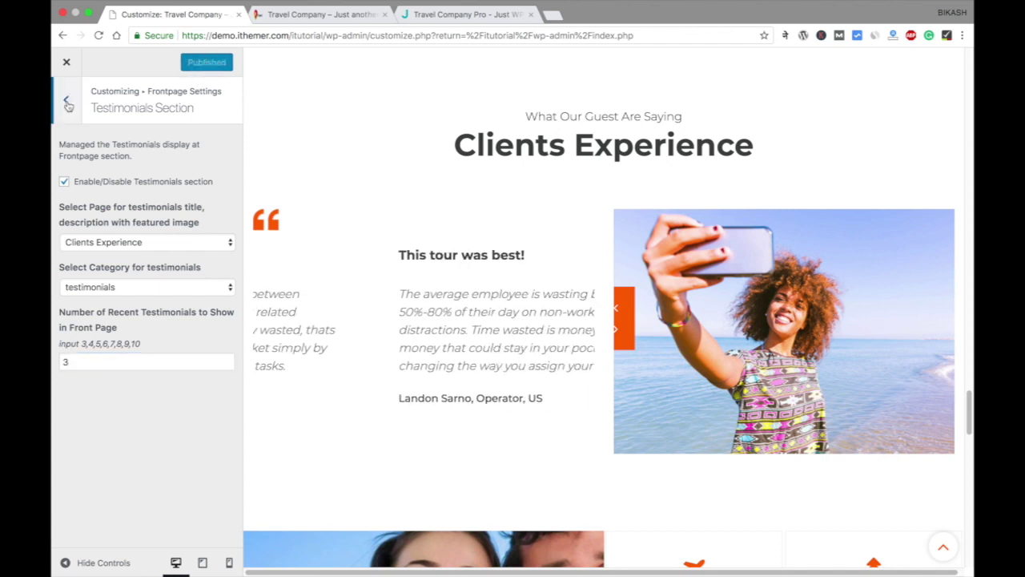
Open the service section settings, check the section in the preview, and keep Service Image and Vedio as its page.
click(66, 100)
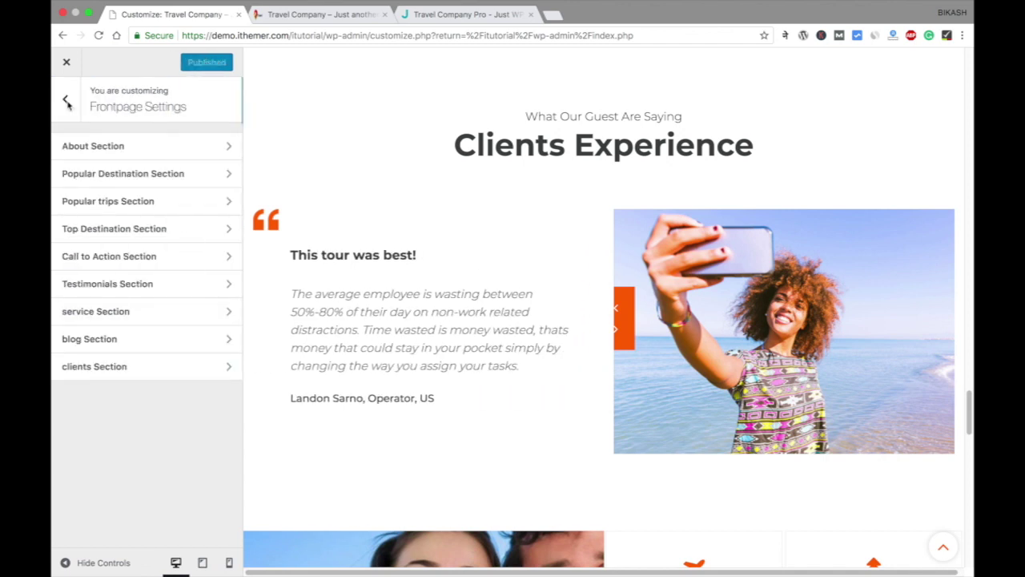
click(163, 311)
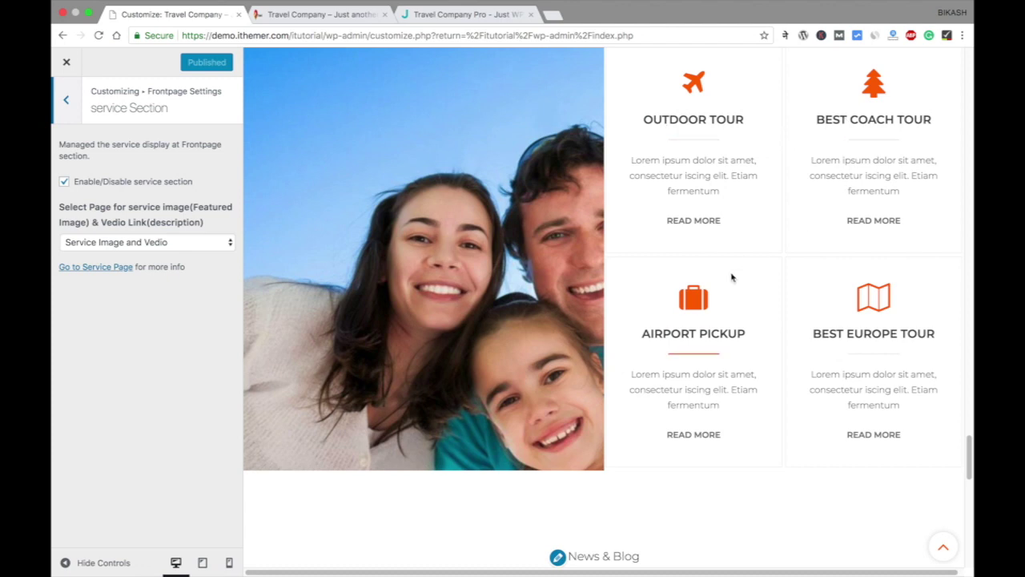
mouse_move(429, 257)
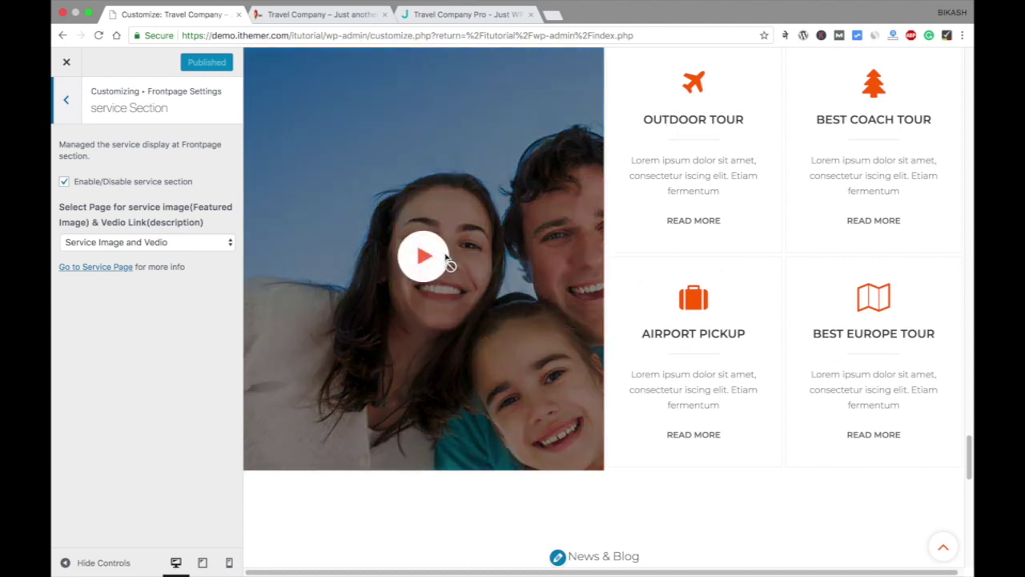
click(156, 242)
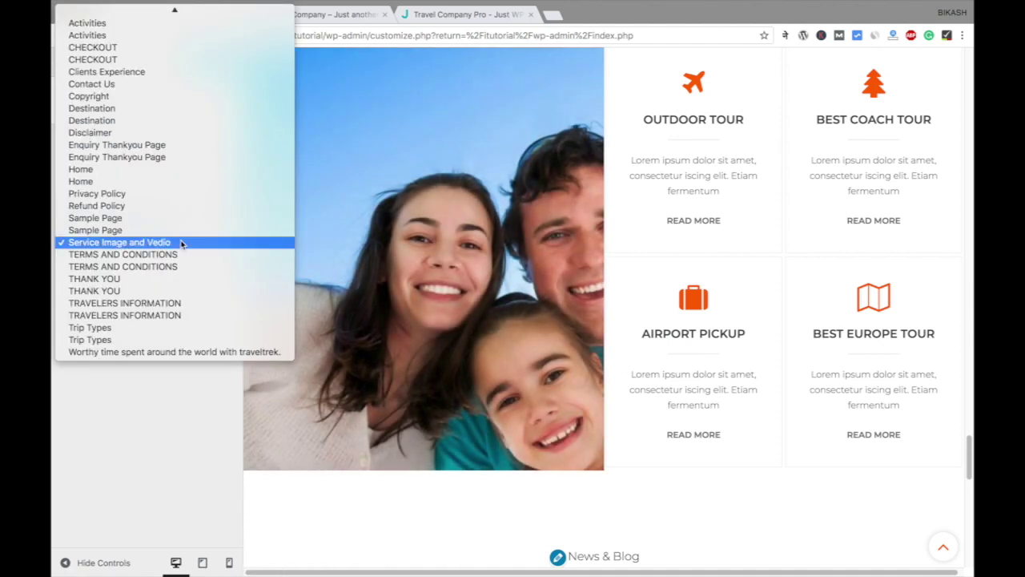
click(181, 243)
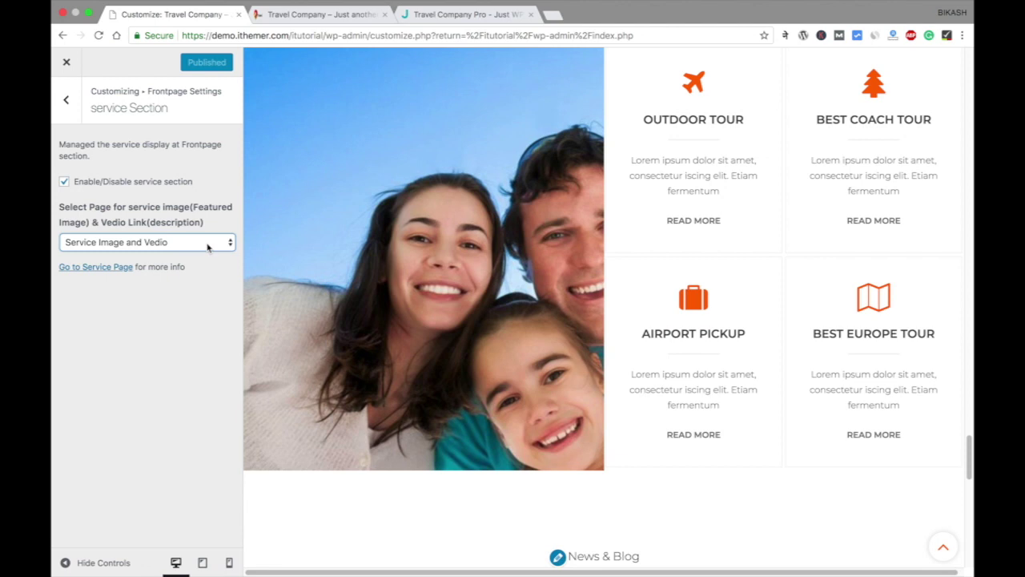
In the blog section, set the title line text to "Blogs" and the title line heading to "Our Latest Blogs".
click(67, 100)
scroll(628, 279, down, 5)
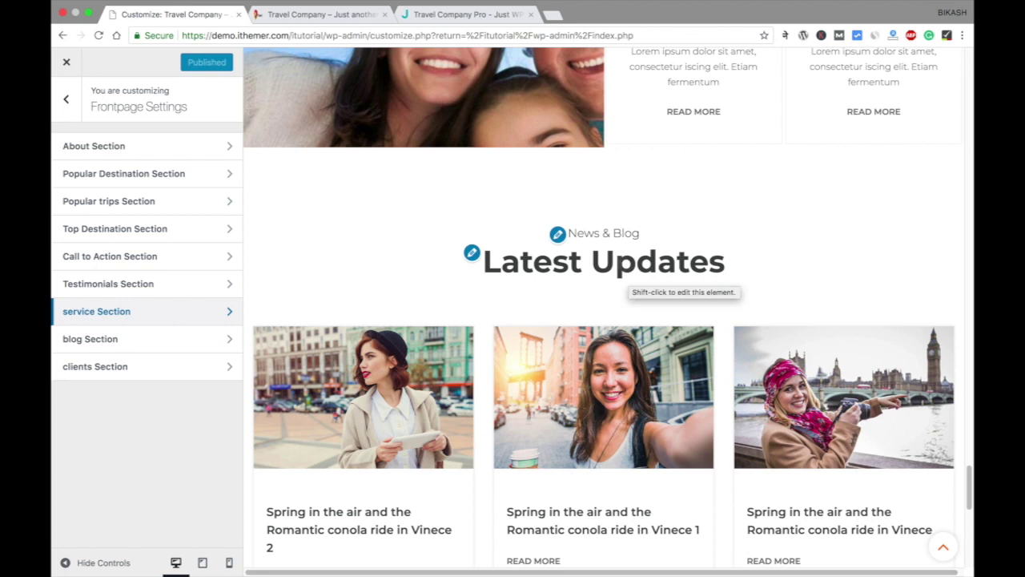
drag(597, 262, 480, 274)
click(757, 278)
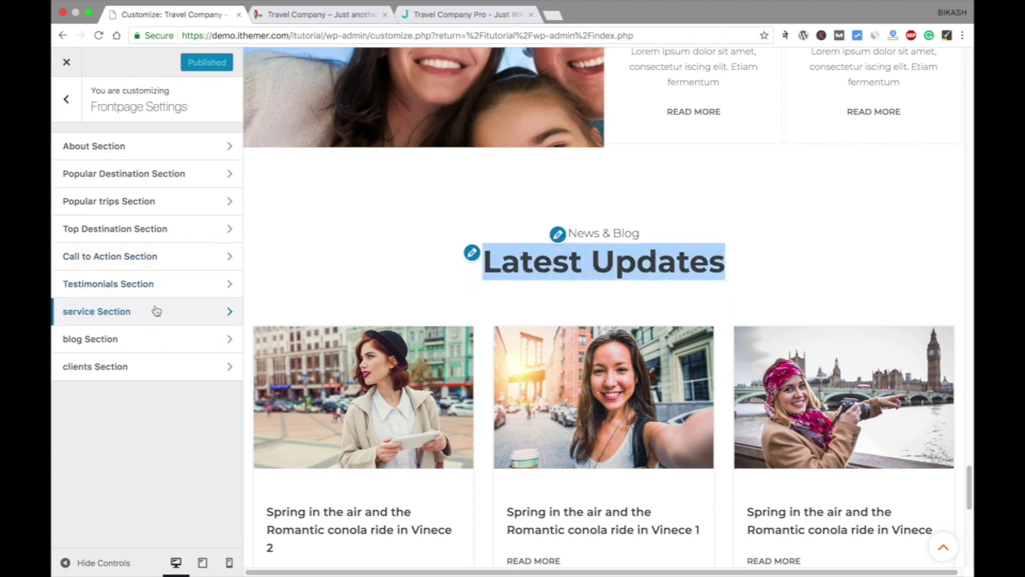
click(152, 343)
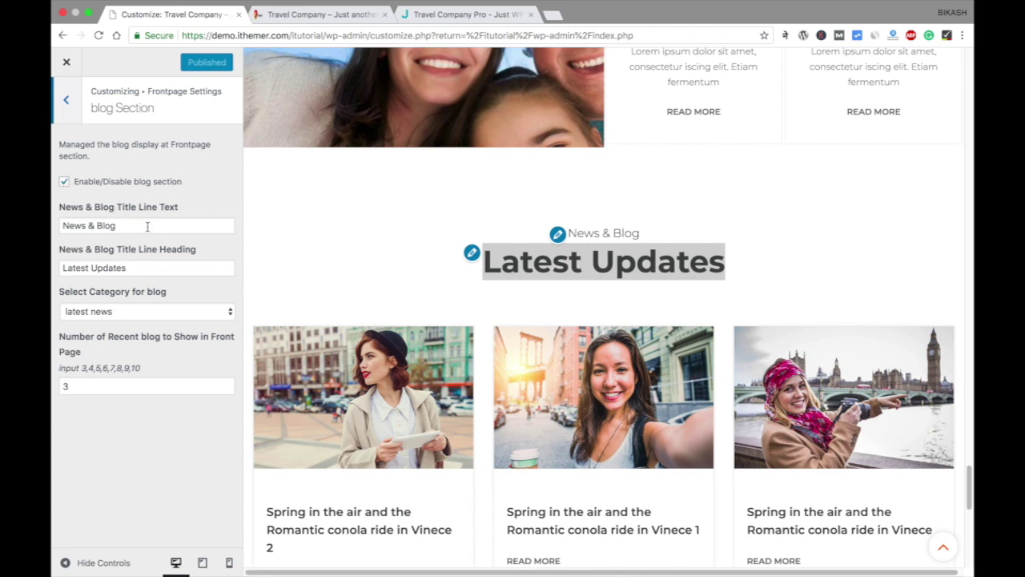
drag(147, 226, 60, 227)
click(116, 229)
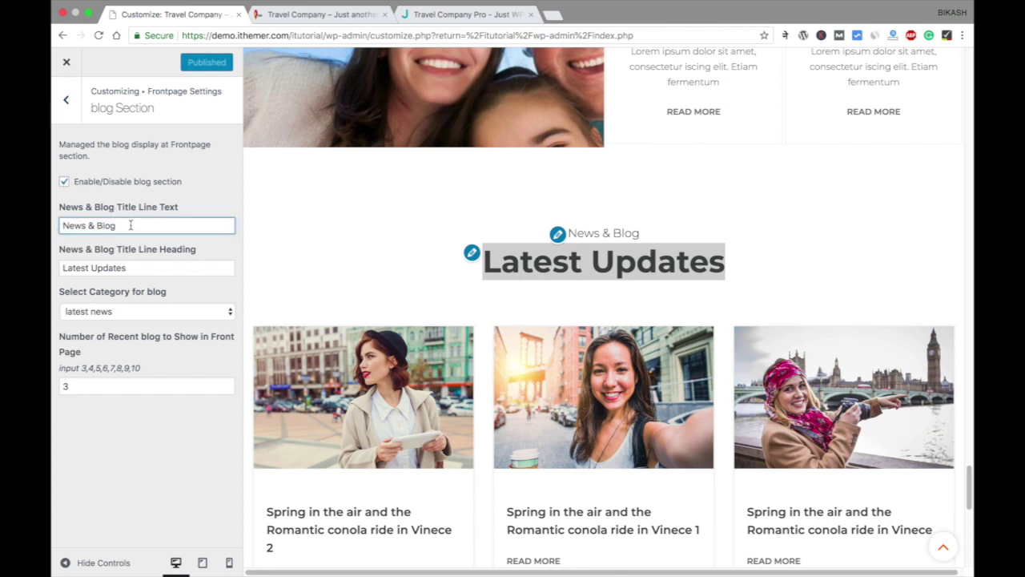
drag(95, 226, 55, 226)
key(BackSpace)
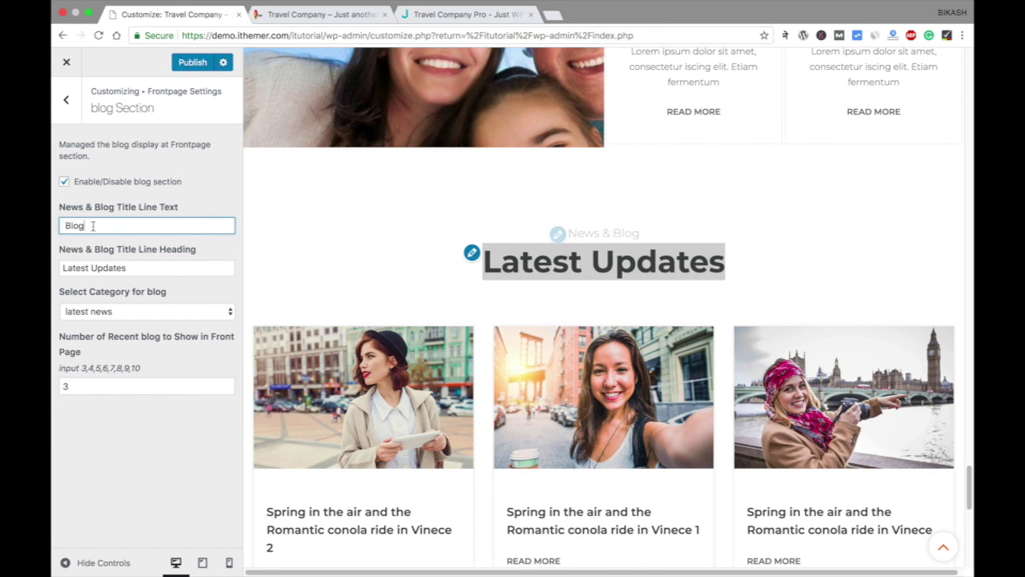
text(s)
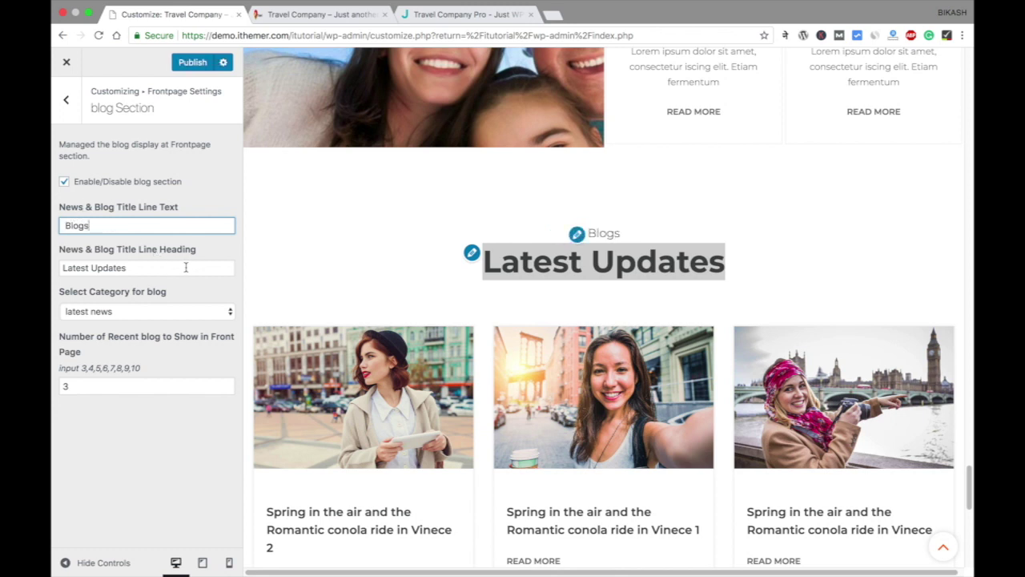
drag(186, 268, 53, 274)
text(Our La)
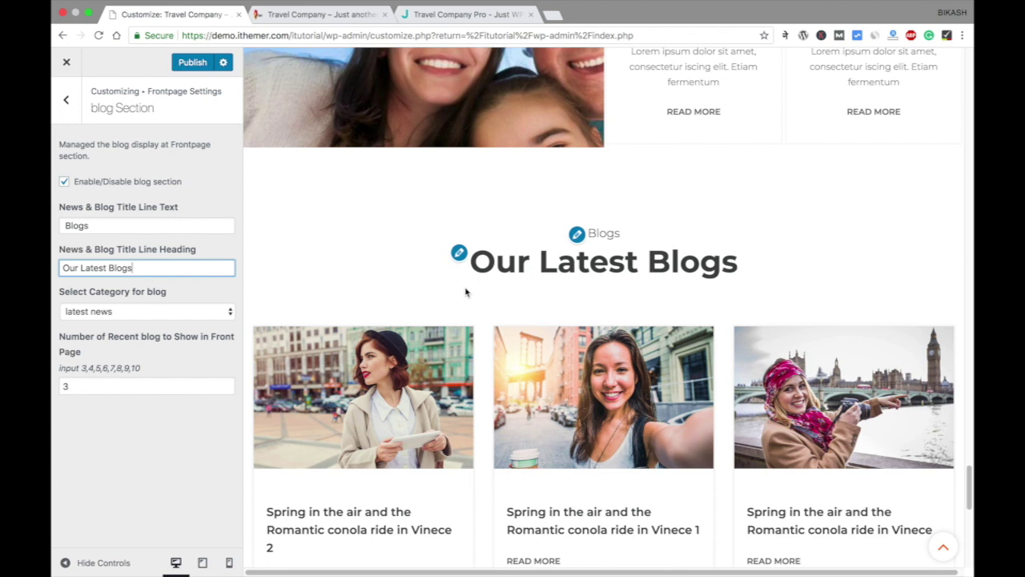
Keep the latest news category and 3 recent posts for the blog section and check its posts in the preview.
click(158, 311)
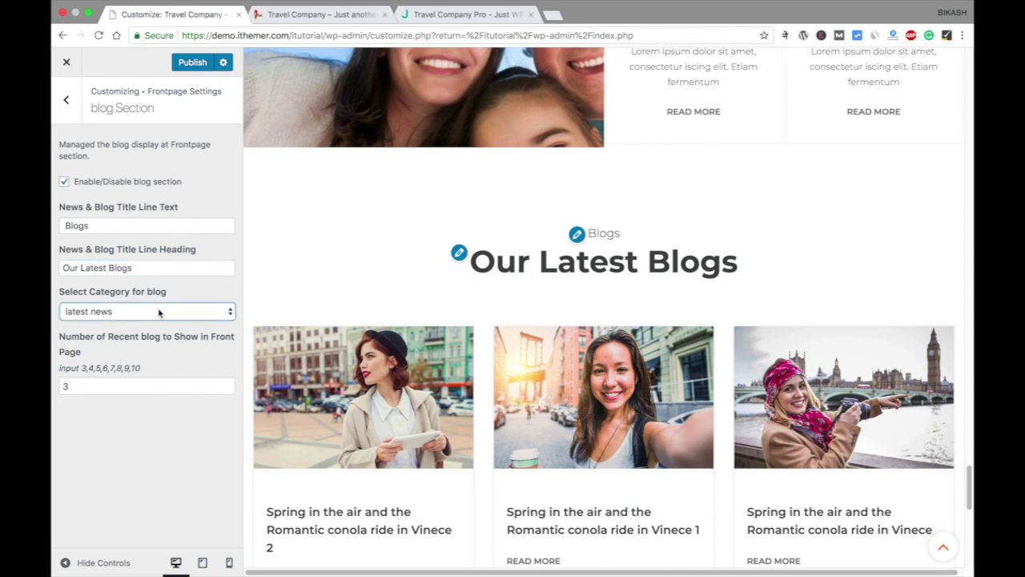
click(160, 312)
click(161, 312)
click(147, 386)
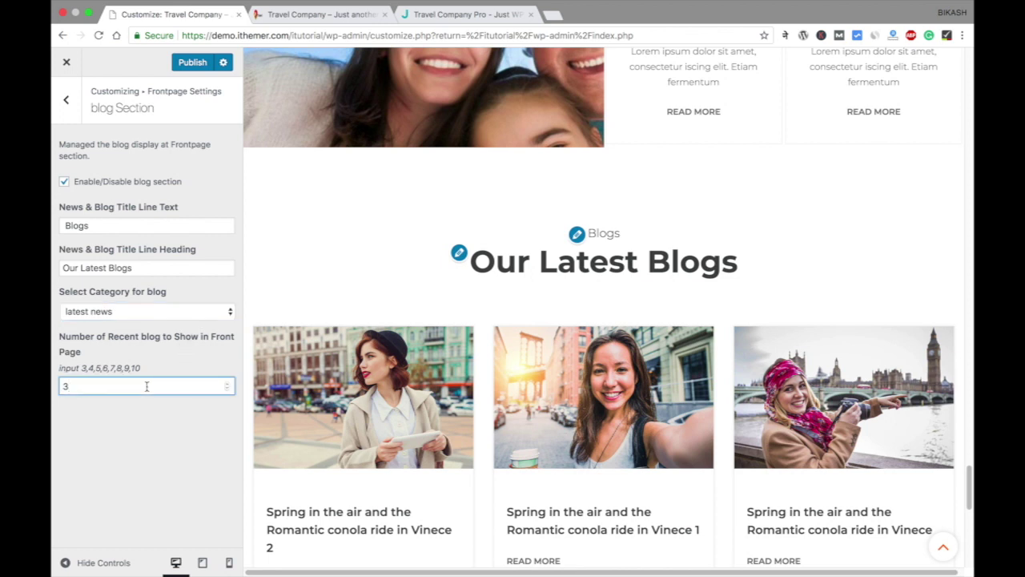
scroll(391, 379, down, 3)
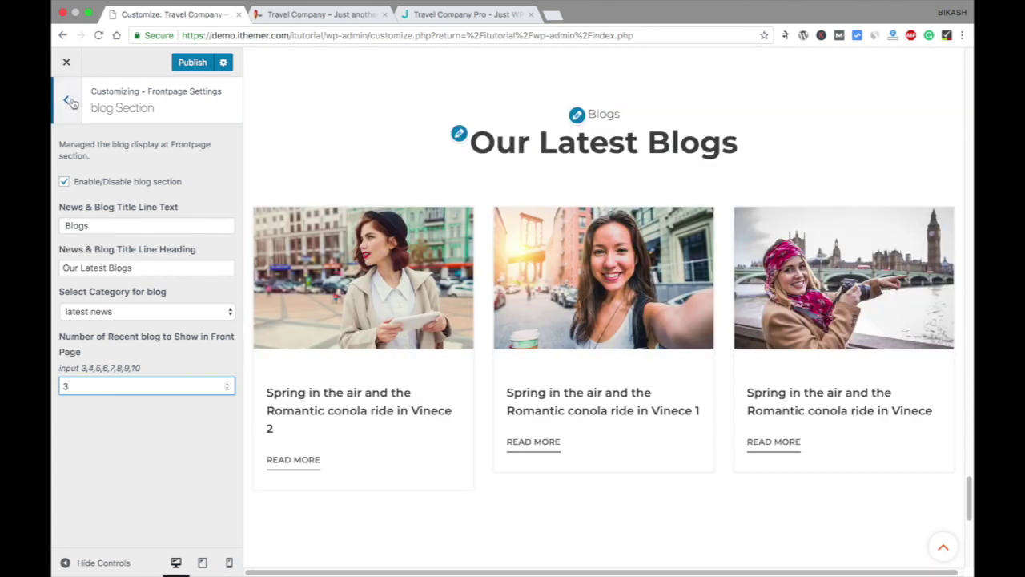
Open the clients section, turn it off and on again with 3 recent clients, and publish the changes.
click(69, 103)
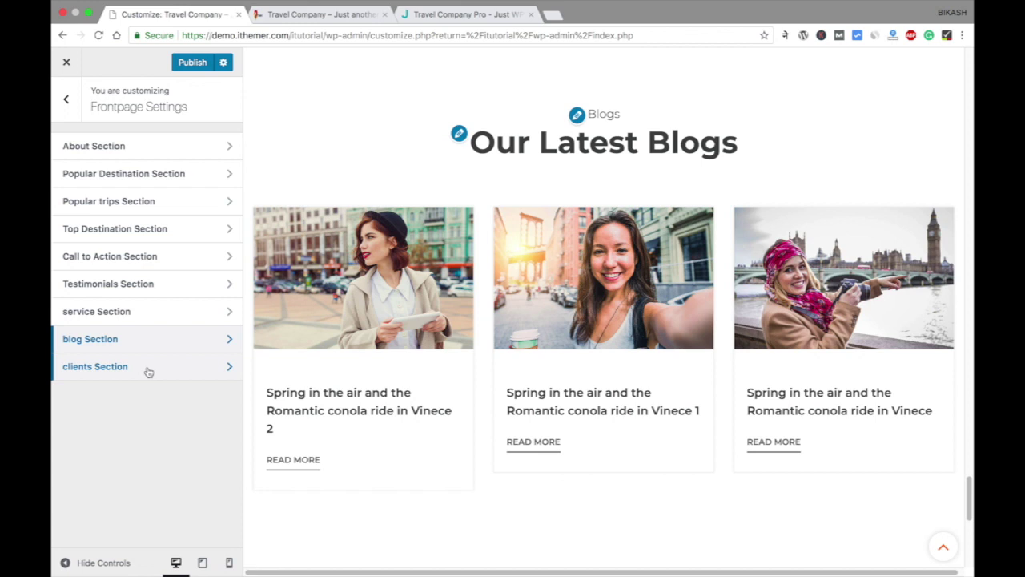
click(145, 372)
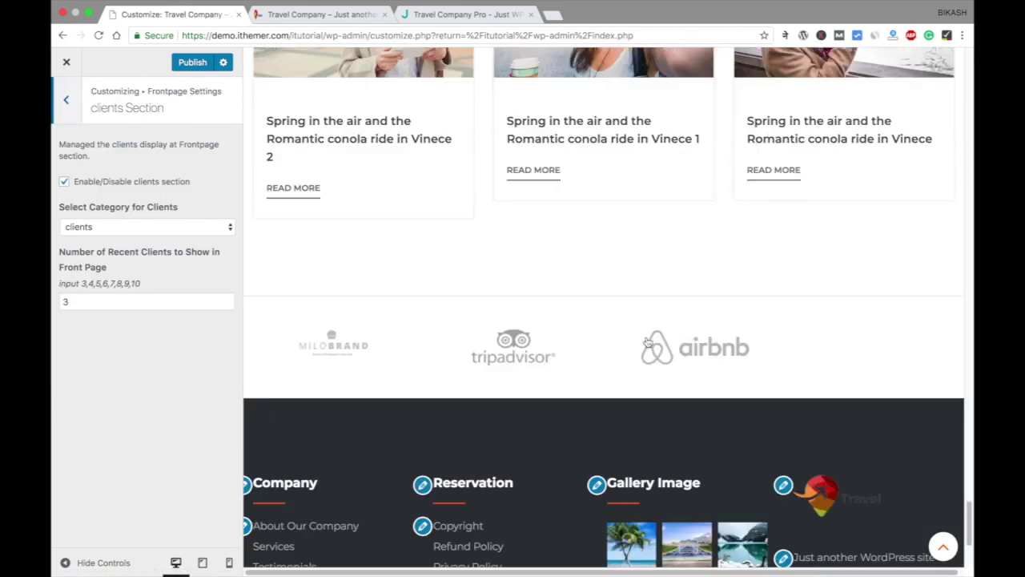
double_click(226, 301)
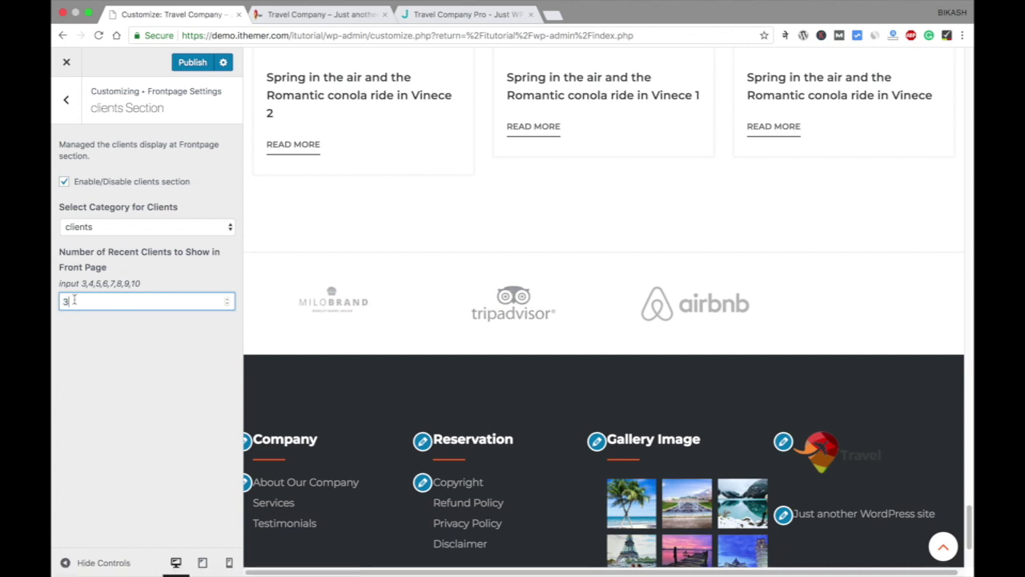
click(64, 183)
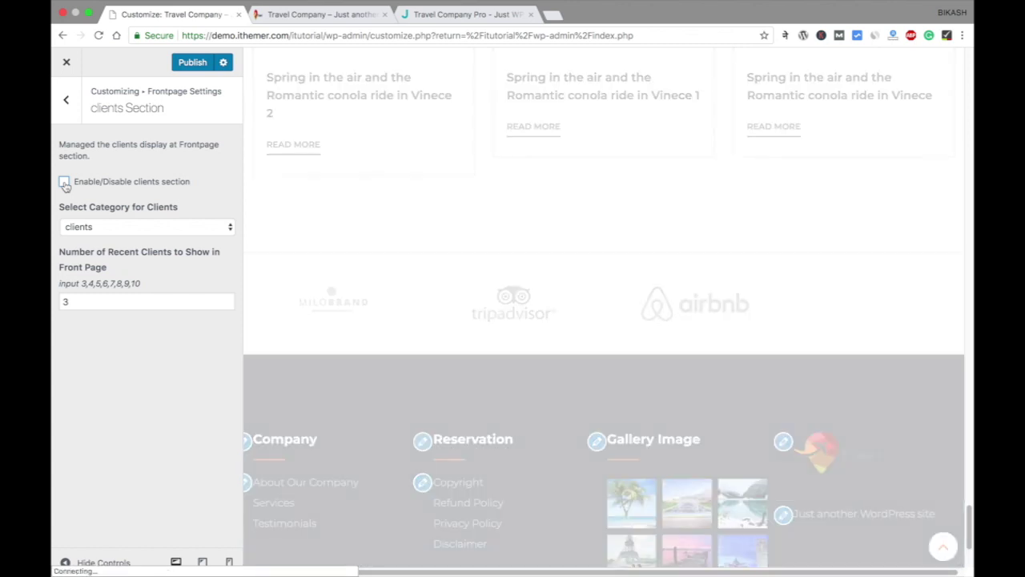
click(64, 183)
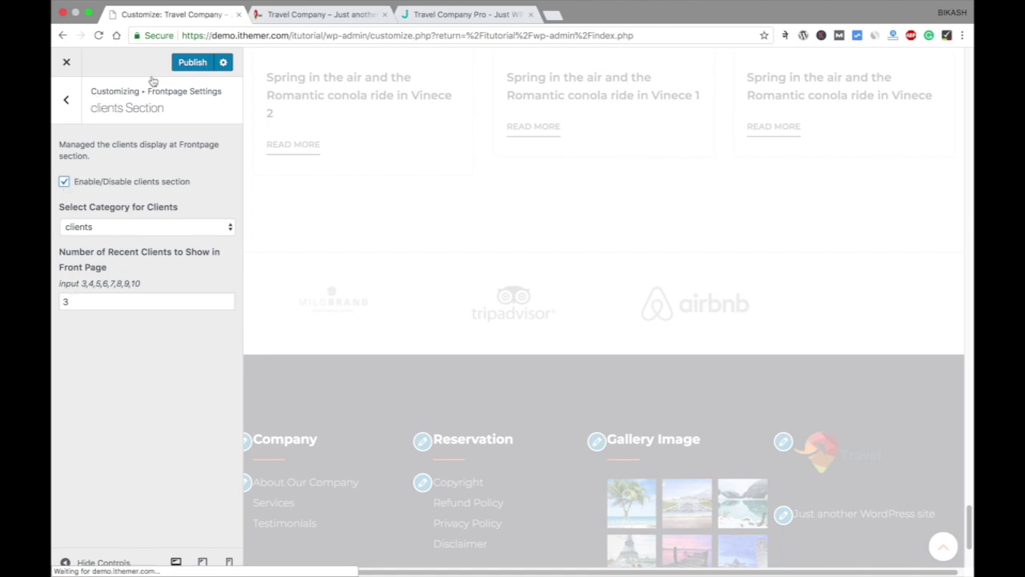
click(68, 102)
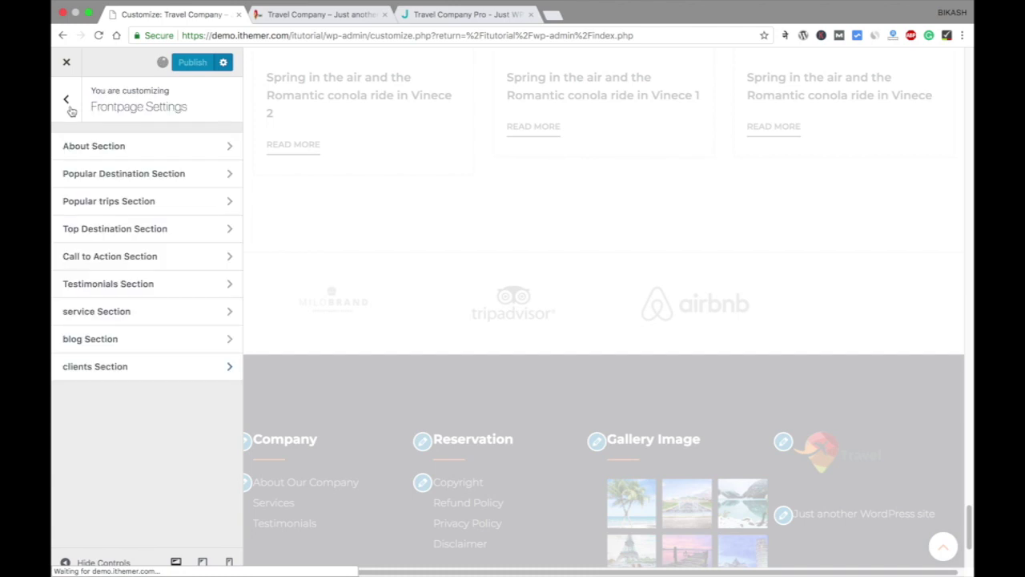
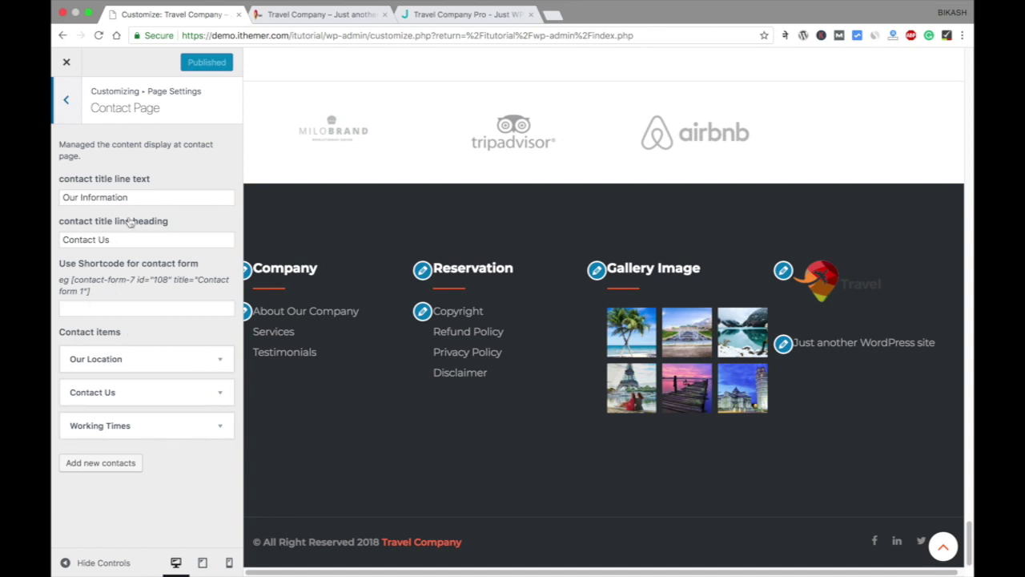
Leave the Contact Page settings, add the London dusk picture as a header image, and set the uploaded headers to randomize.
click(70, 102)
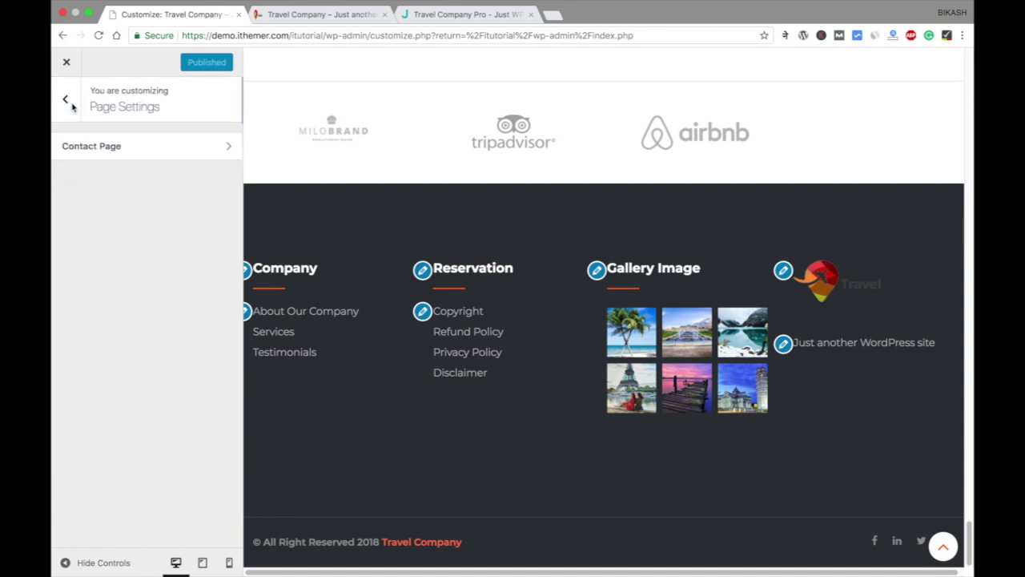
click(71, 102)
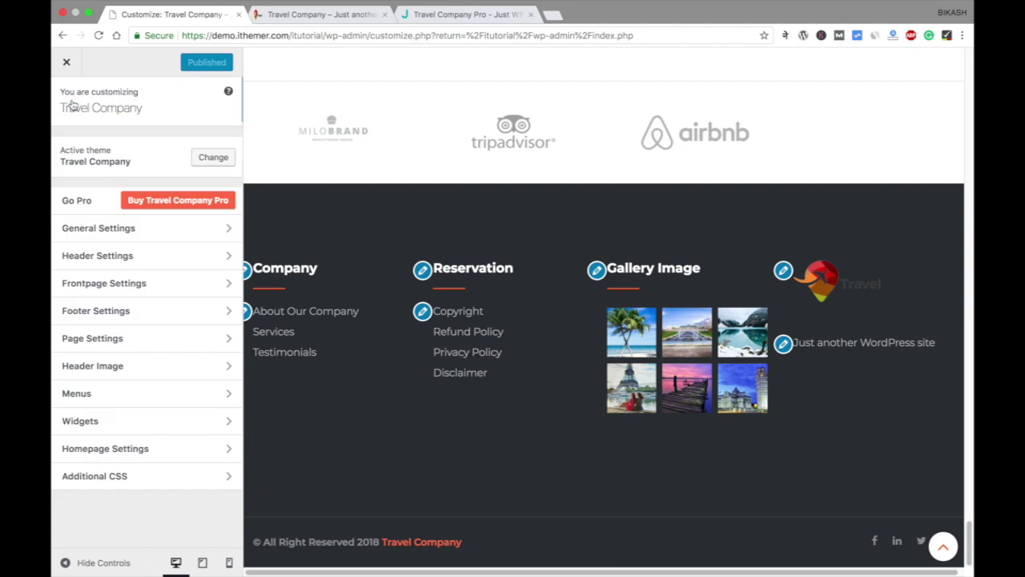
click(136, 368)
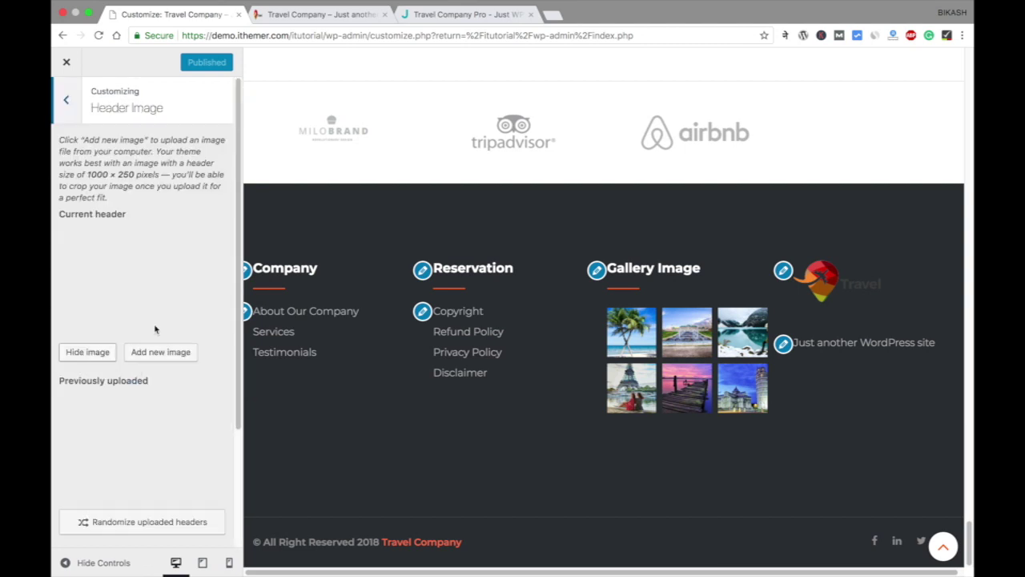
scroll(483, 246, up, 15)
scroll(483, 250, up, 15)
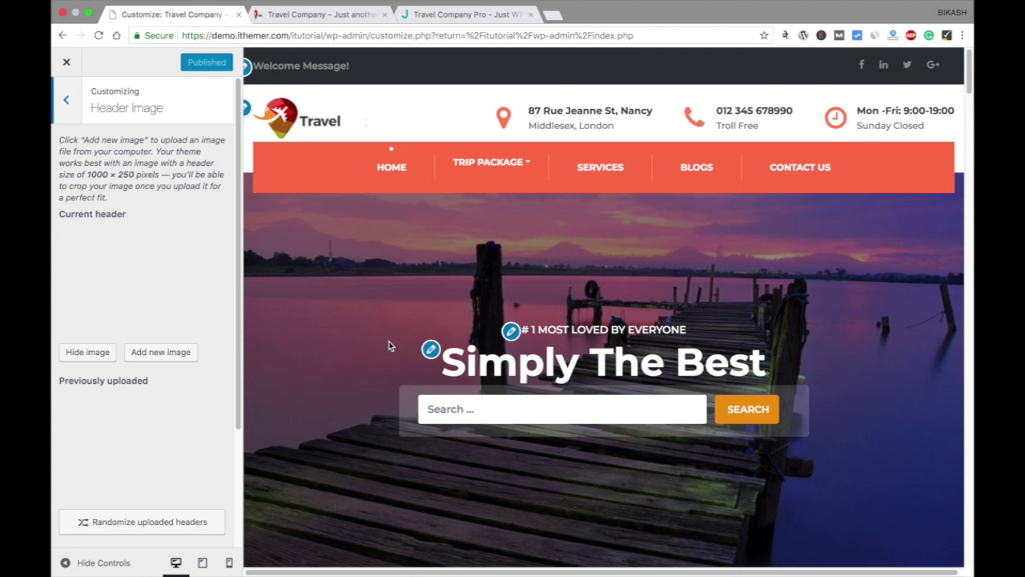
click(431, 350)
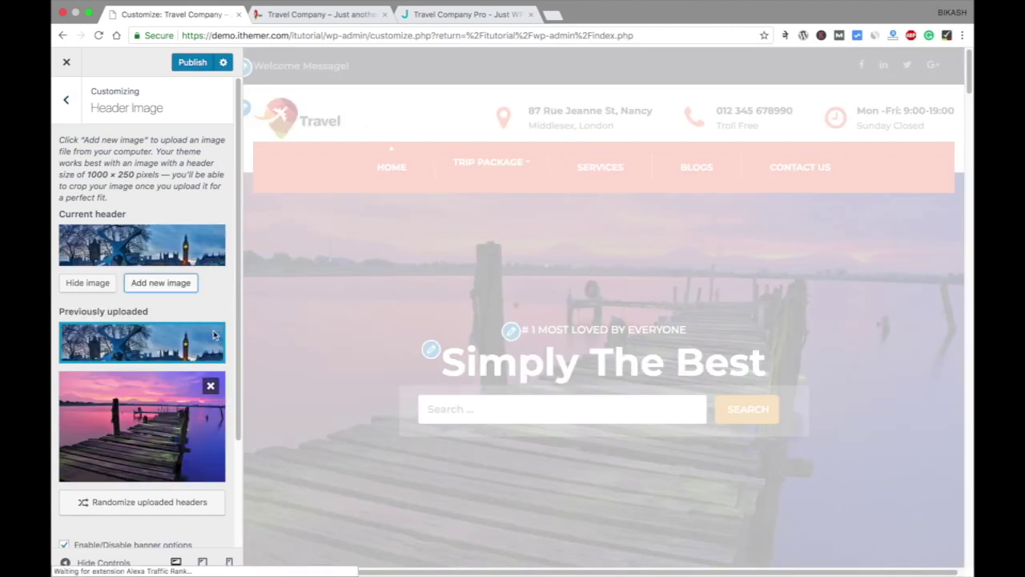
click(133, 497)
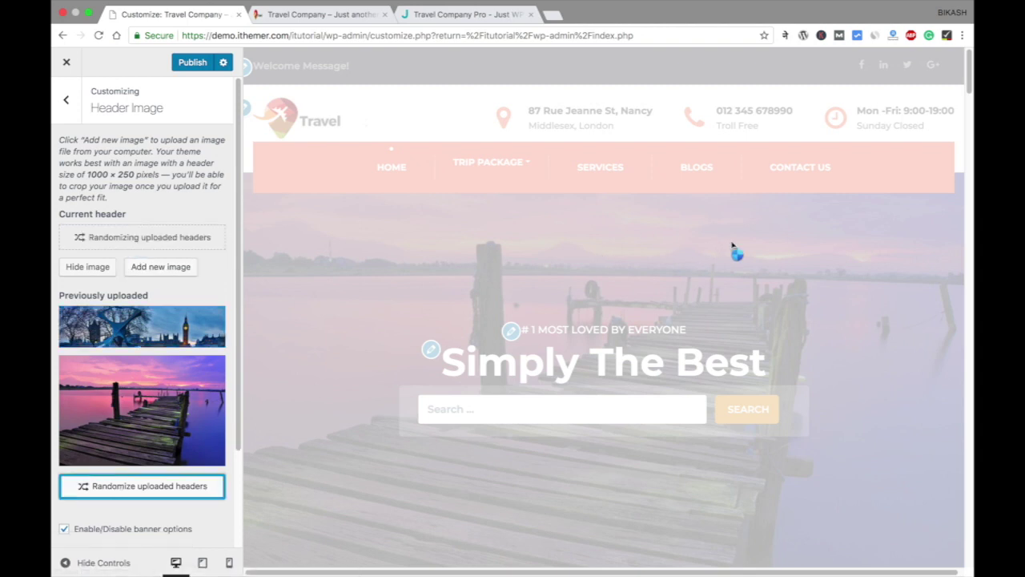
click(67, 102)
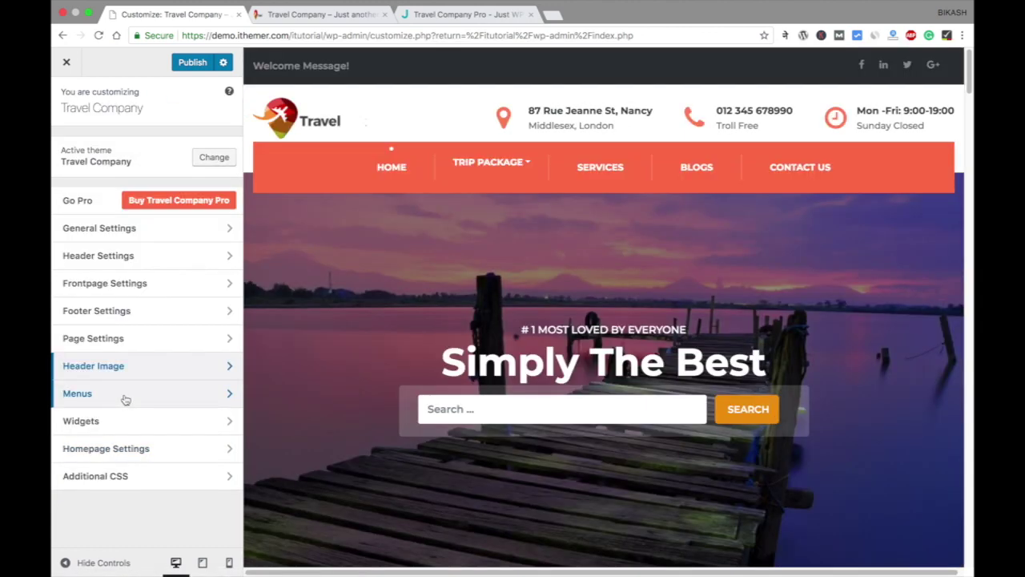
Review the items of the Footer 1 and Primary menus and publish the pending changes.
click(78, 393)
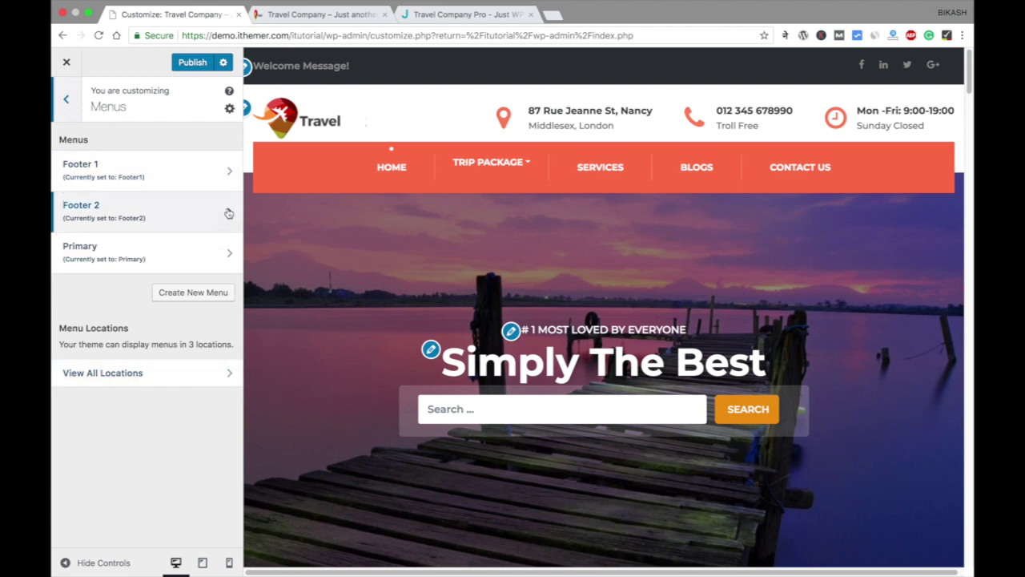
click(228, 176)
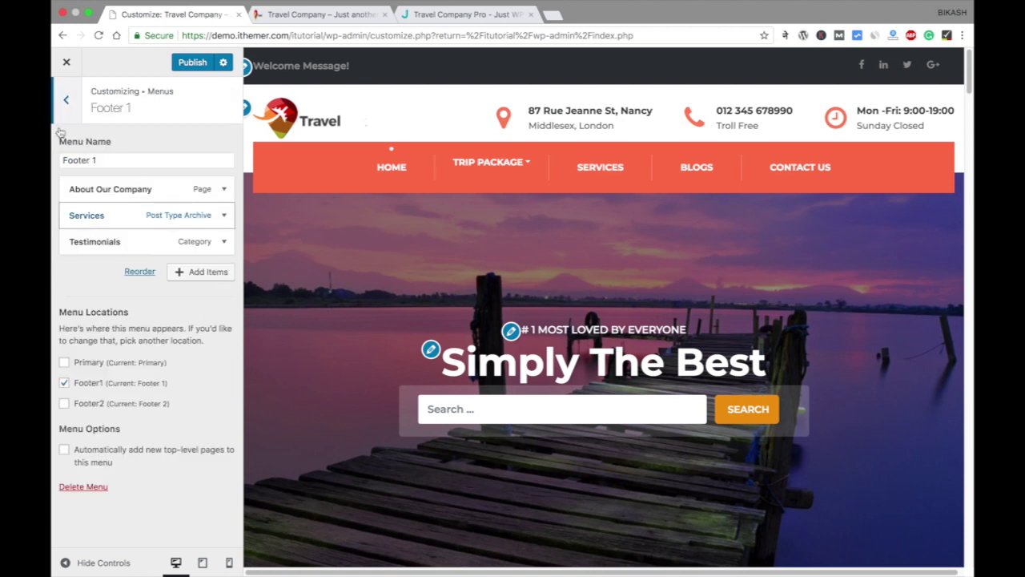
click(70, 104)
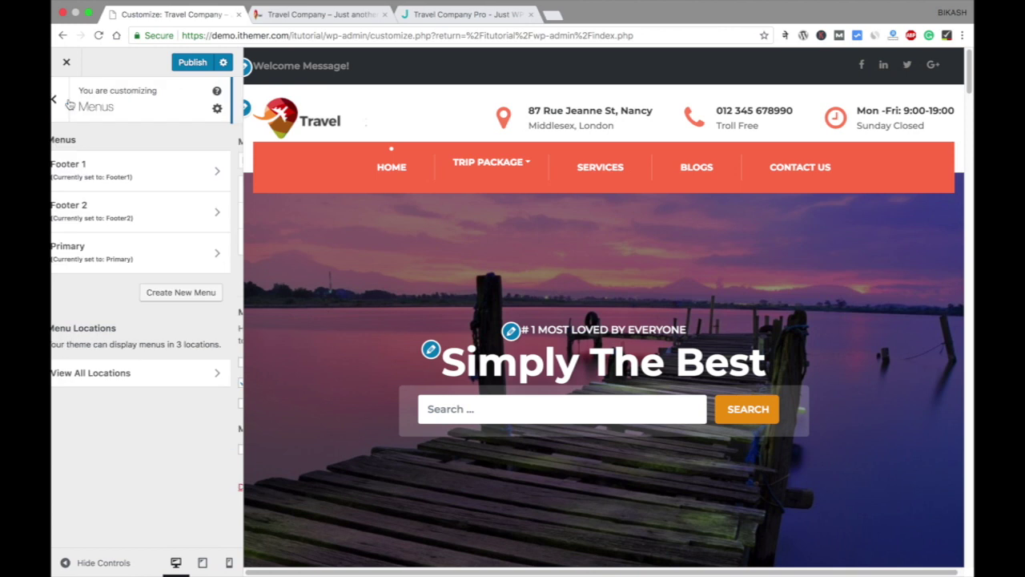
click(229, 255)
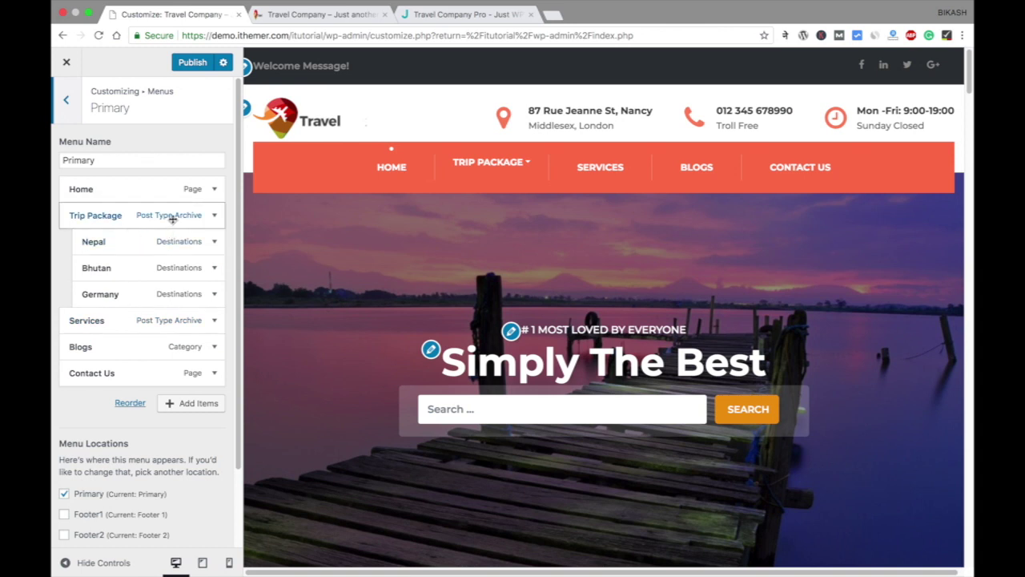
click(191, 64)
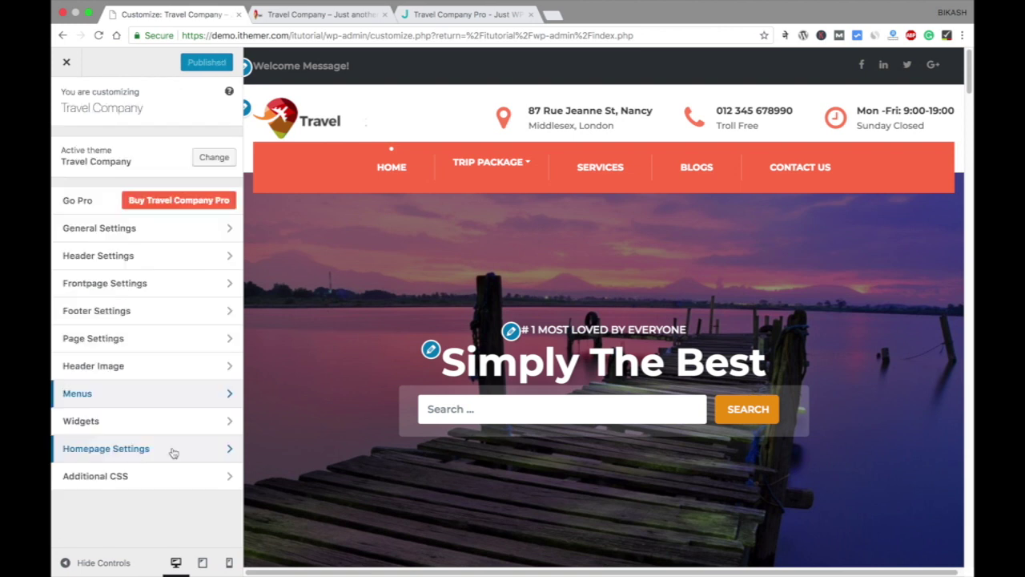
Review the static homepage settings and the Additional CSS section of the Customizer.
click(142, 450)
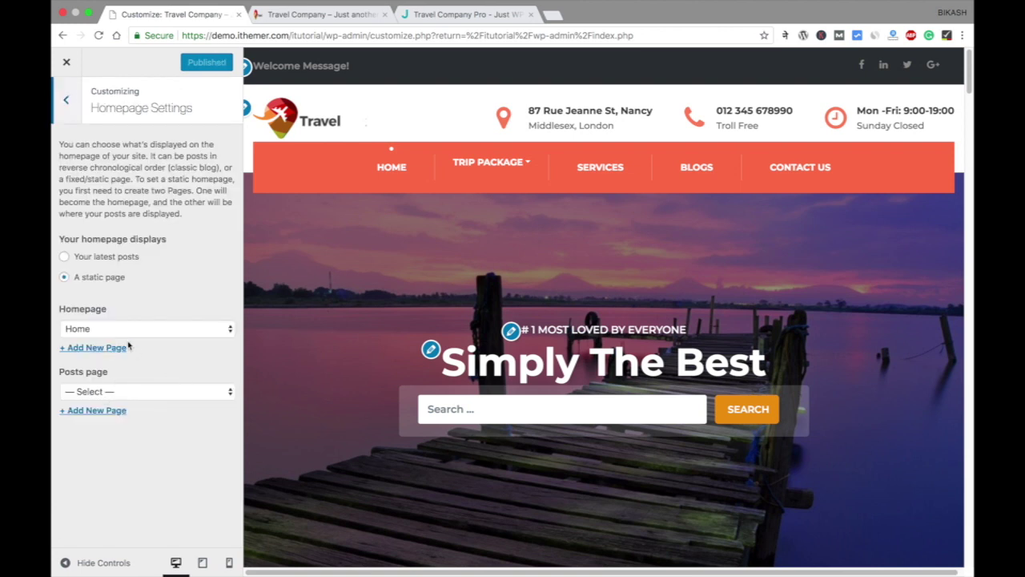
click(69, 103)
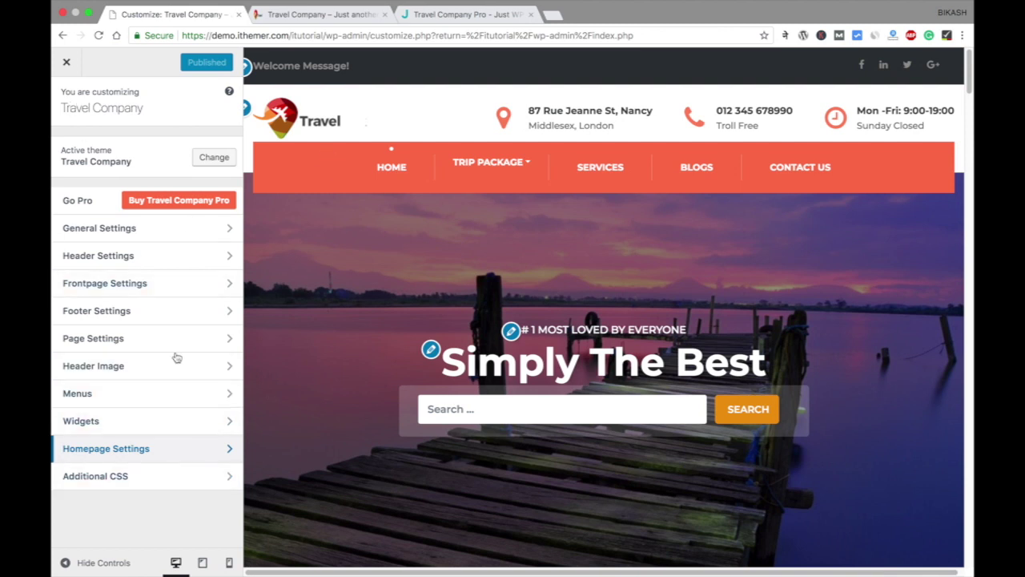
click(186, 483)
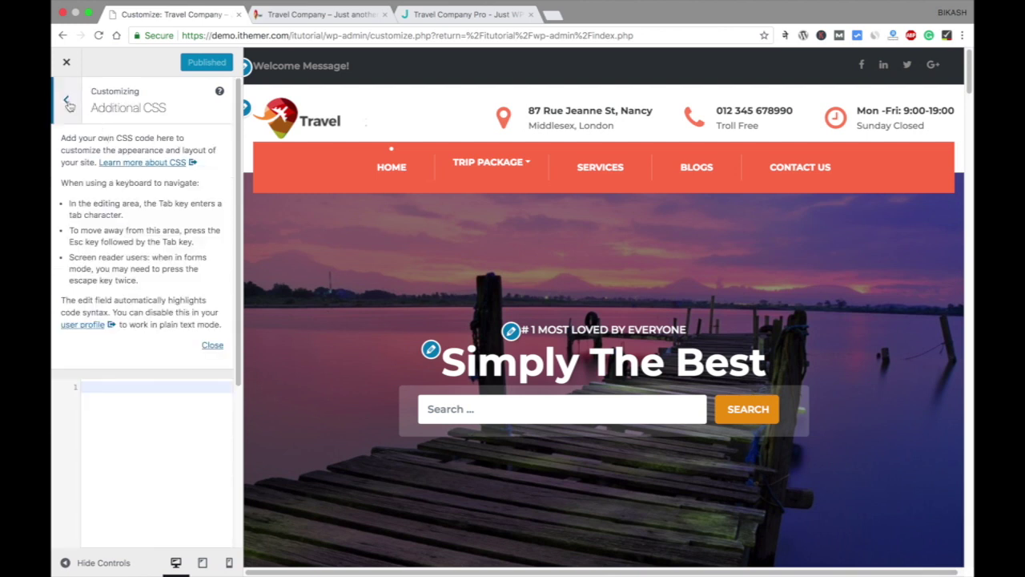
click(69, 102)
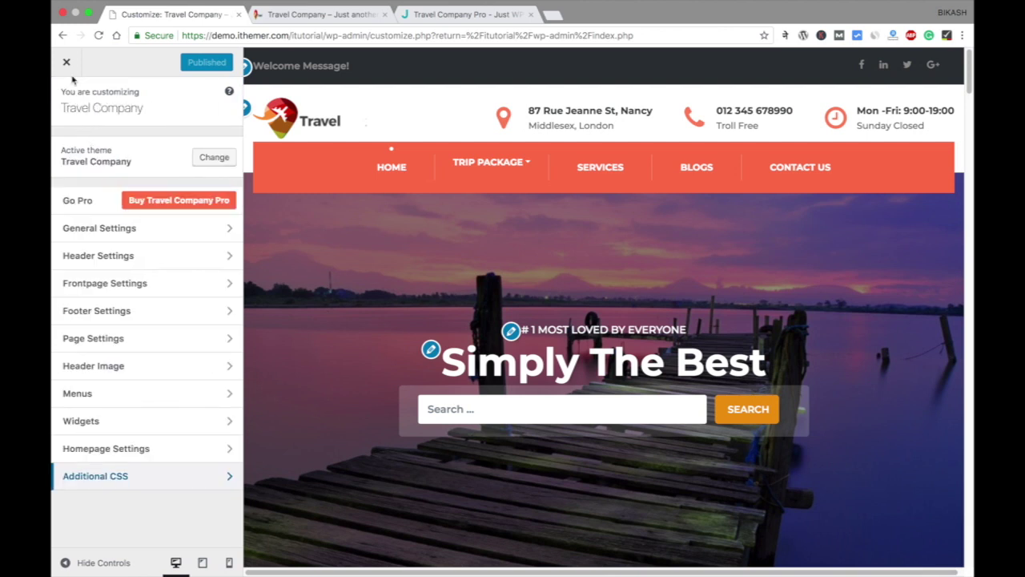
Close the Customizer and reload the live travel site to check its published front page.
click(67, 62)
click(305, 14)
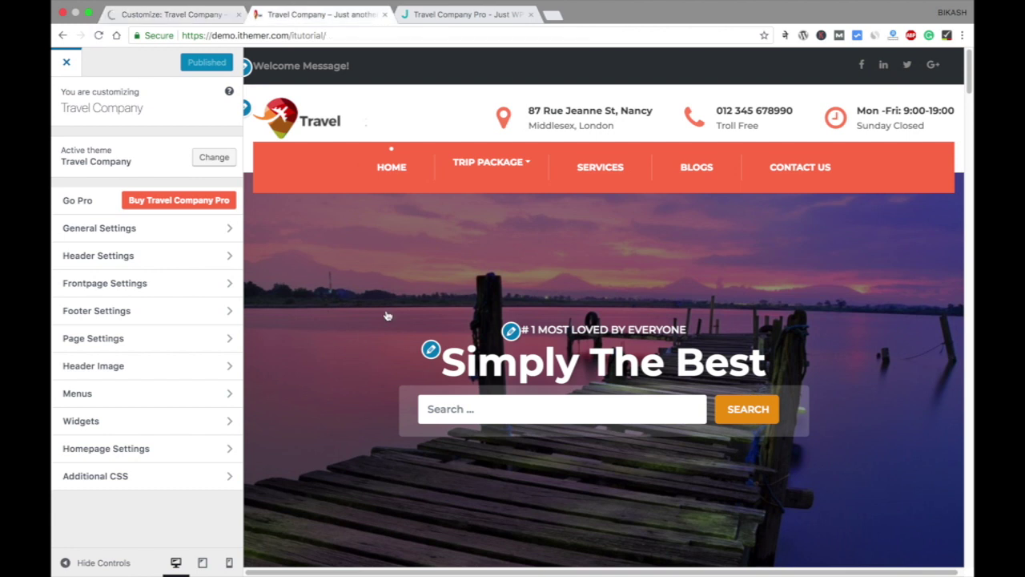
click(98, 36)
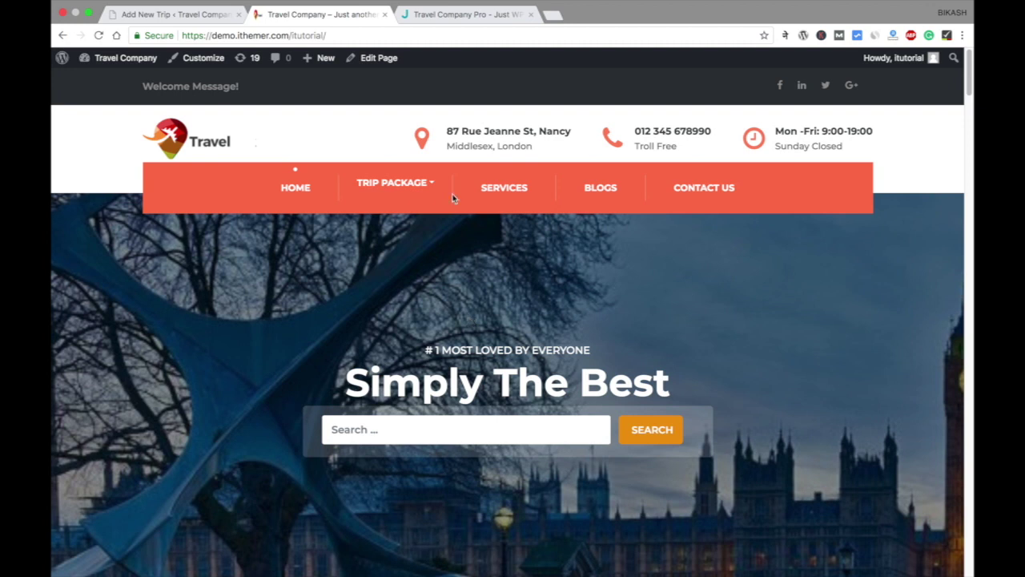
Look over the Travel Company Pro theme page, open its PDF documentation and read down to the section on creating menus.
click(469, 14)
scroll(326, 126, up, 10)
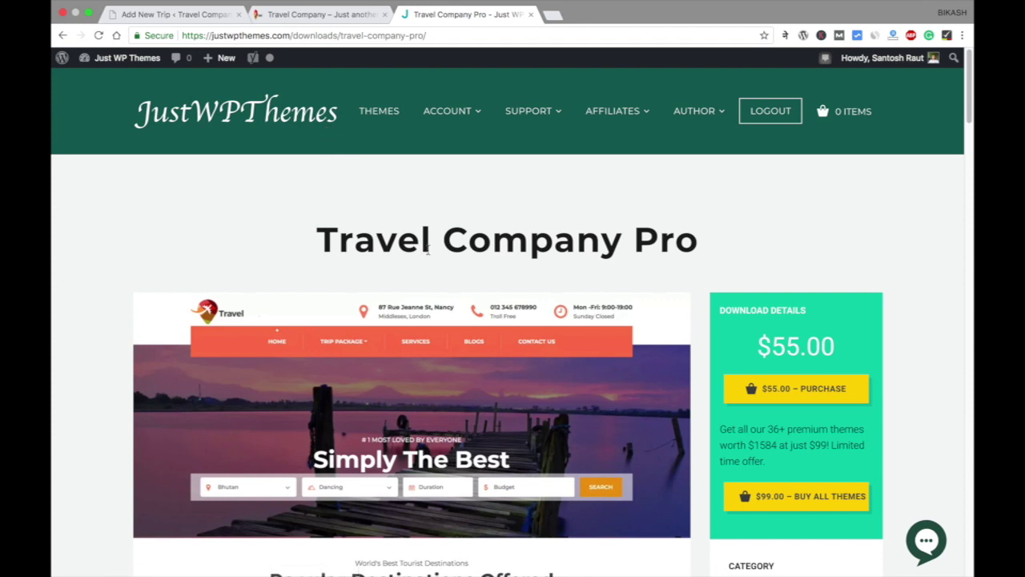
scroll(428, 251, down, 4)
scroll(428, 250, up, 4)
scroll(429, 250, down, 7)
scroll(434, 255, up, 2)
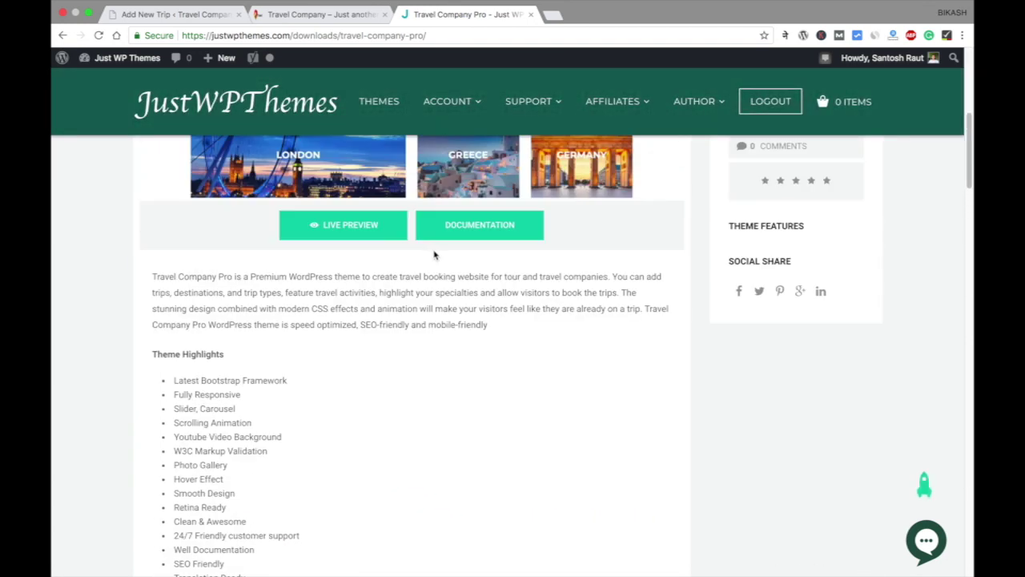
click(471, 225)
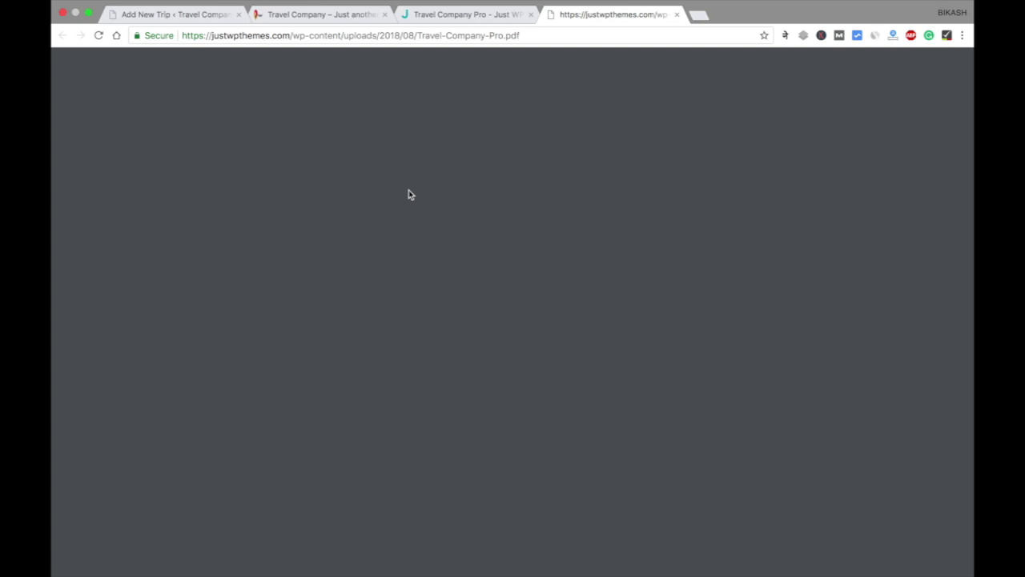
scroll(362, 258, down, 10)
scroll(362, 258, down, 15)
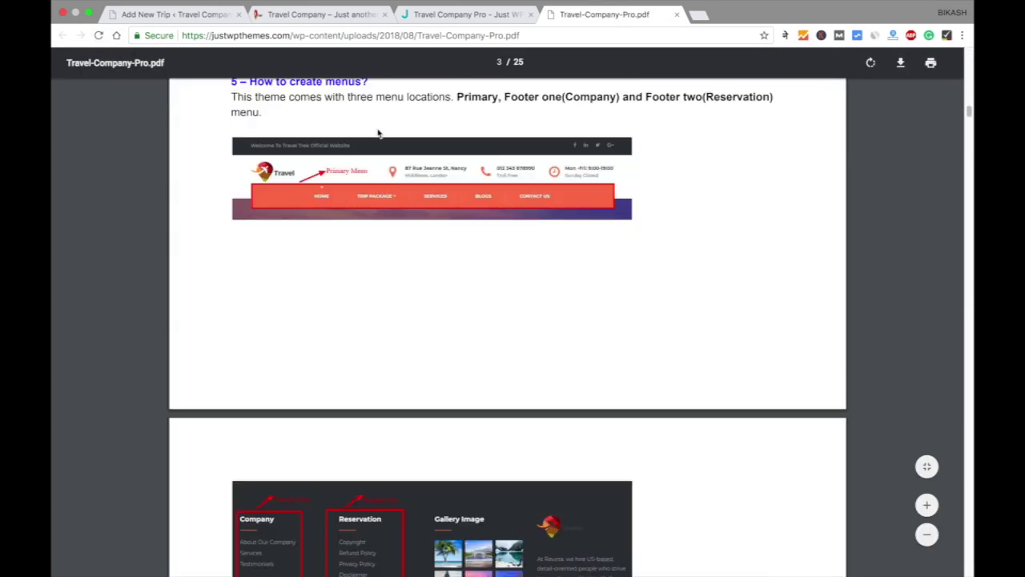
Glance over the live travel site's front page, then activate the comment box in the Travel Company Pro page's reply form.
click(469, 15)
click(320, 14)
scroll(497, 278, down, 10)
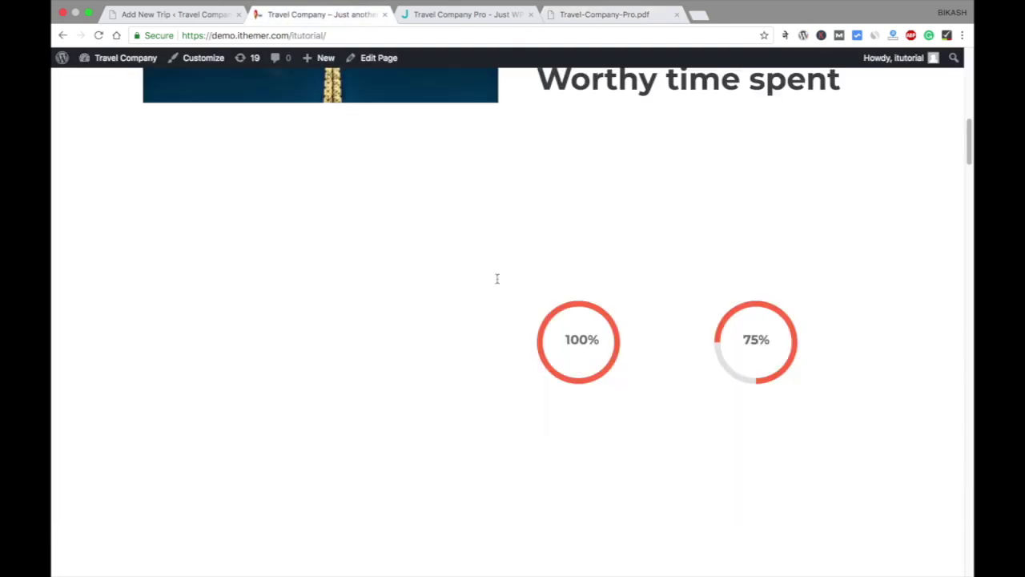
click(484, 21)
scroll(471, 301, down, 4)
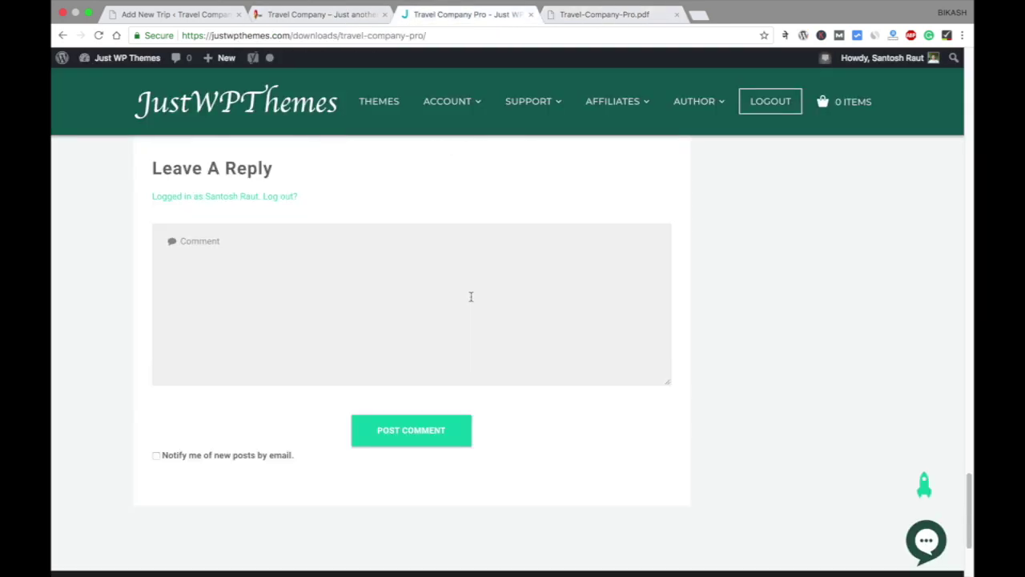
click(471, 297)
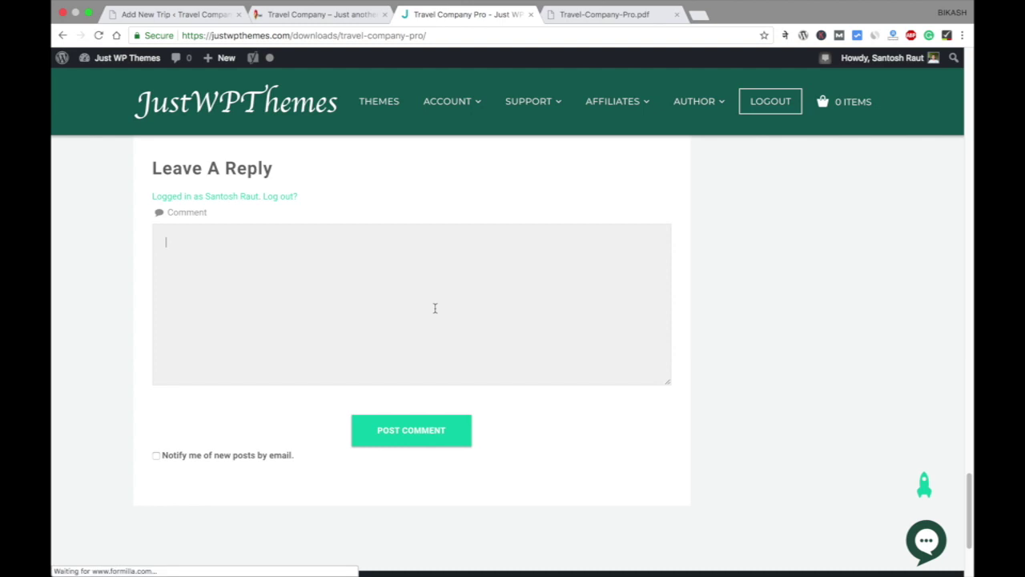